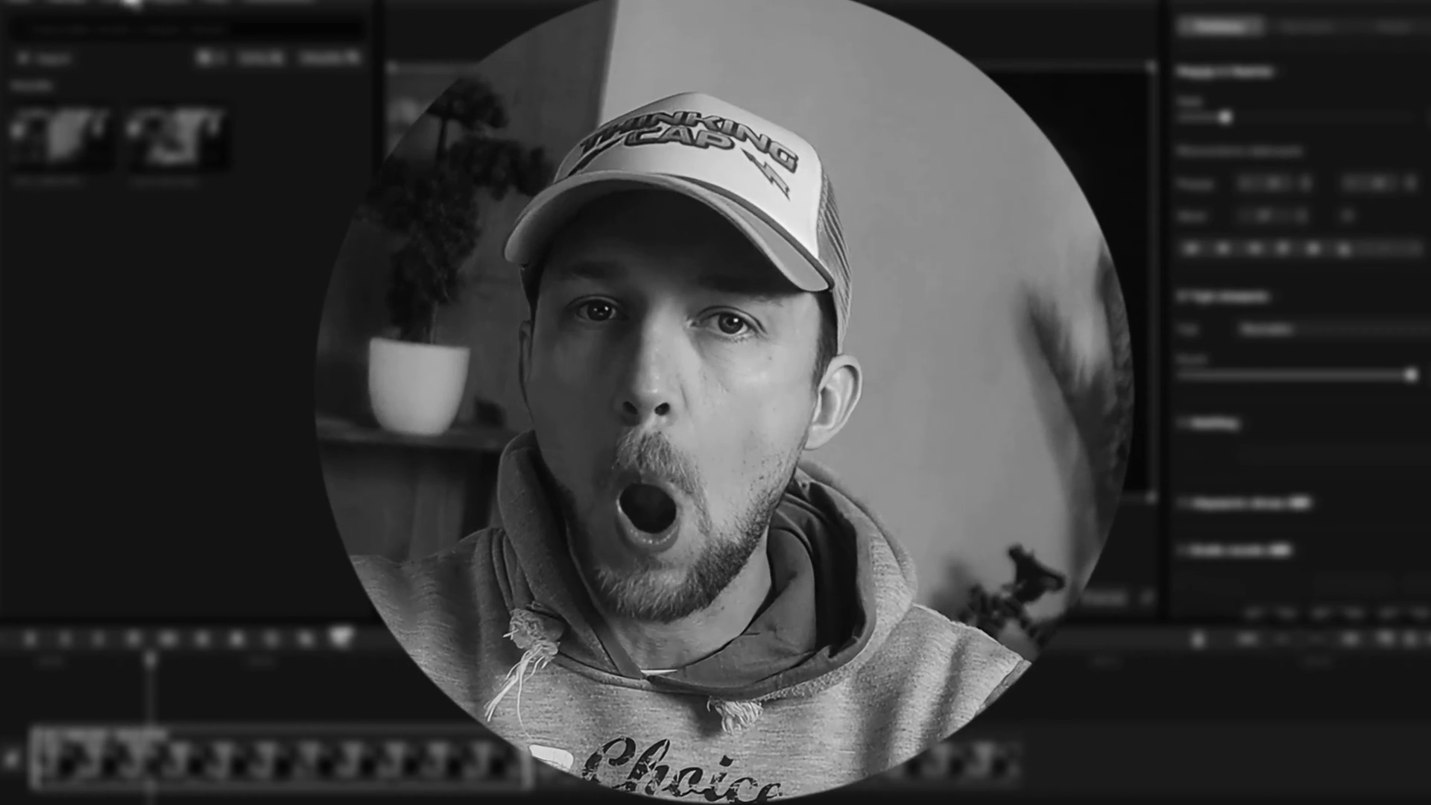
{"action": "left_click", "coordinate": [193, 45]}
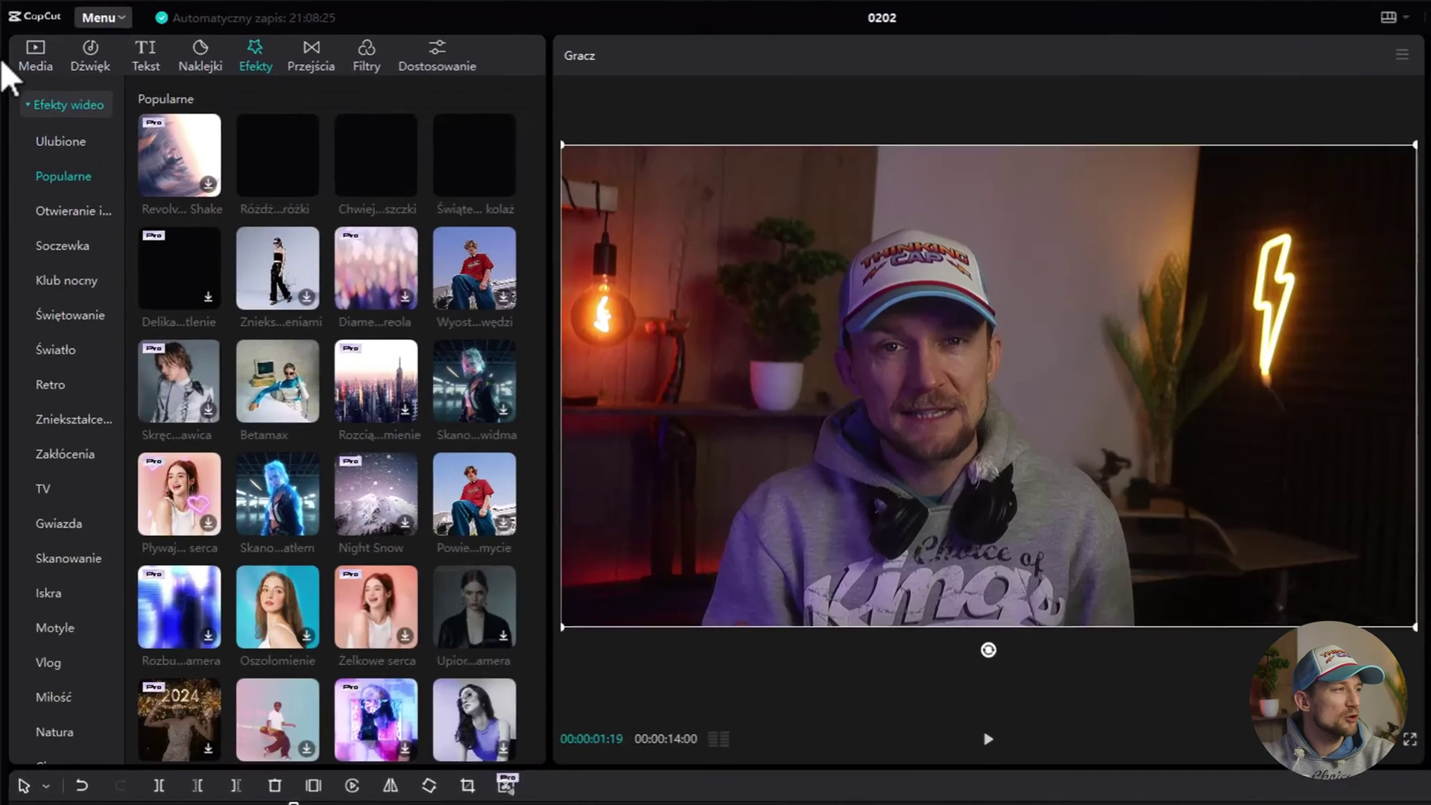
{"action": "left_click", "coordinate": [25, 44]}
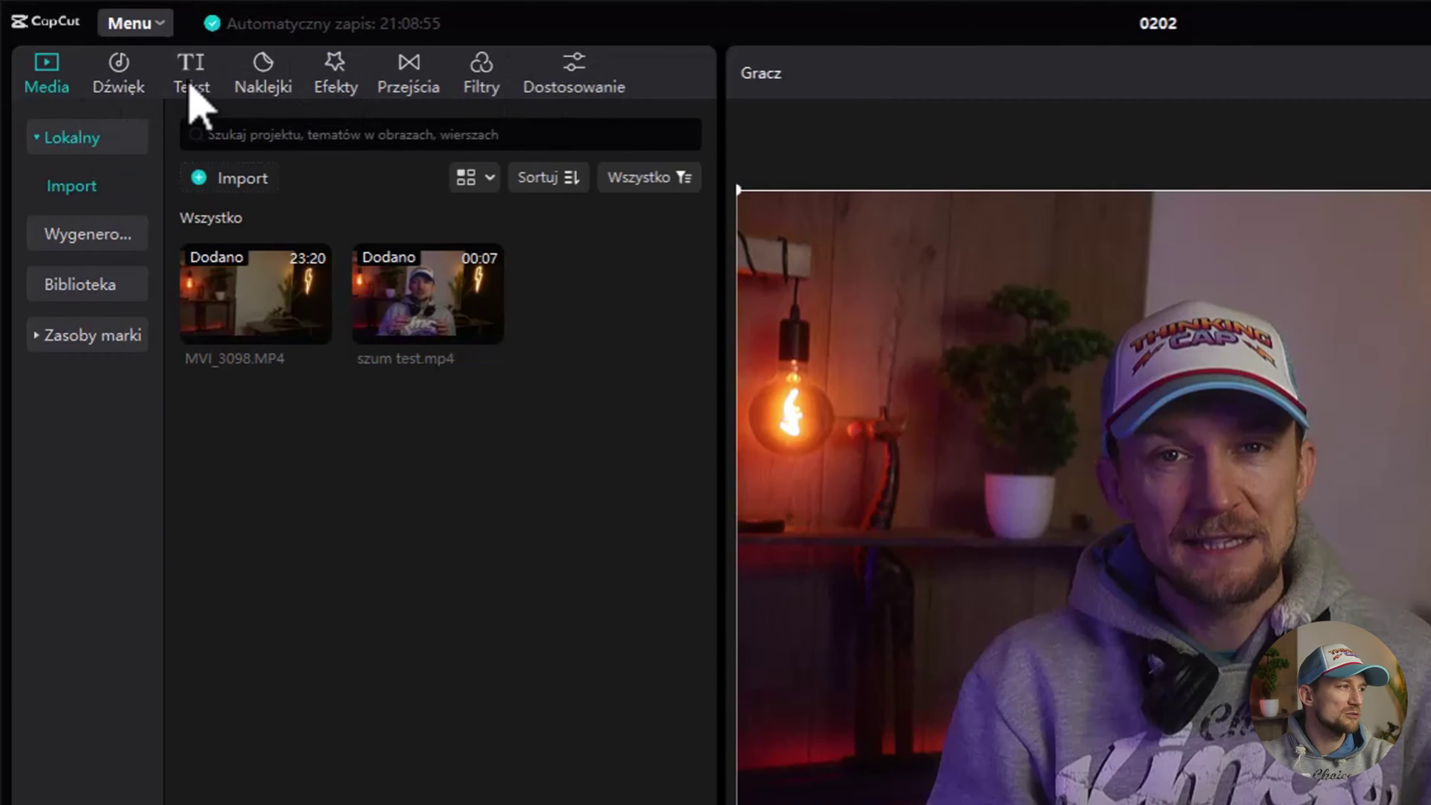
{"action": "left_click", "coordinate": [413, 86]}
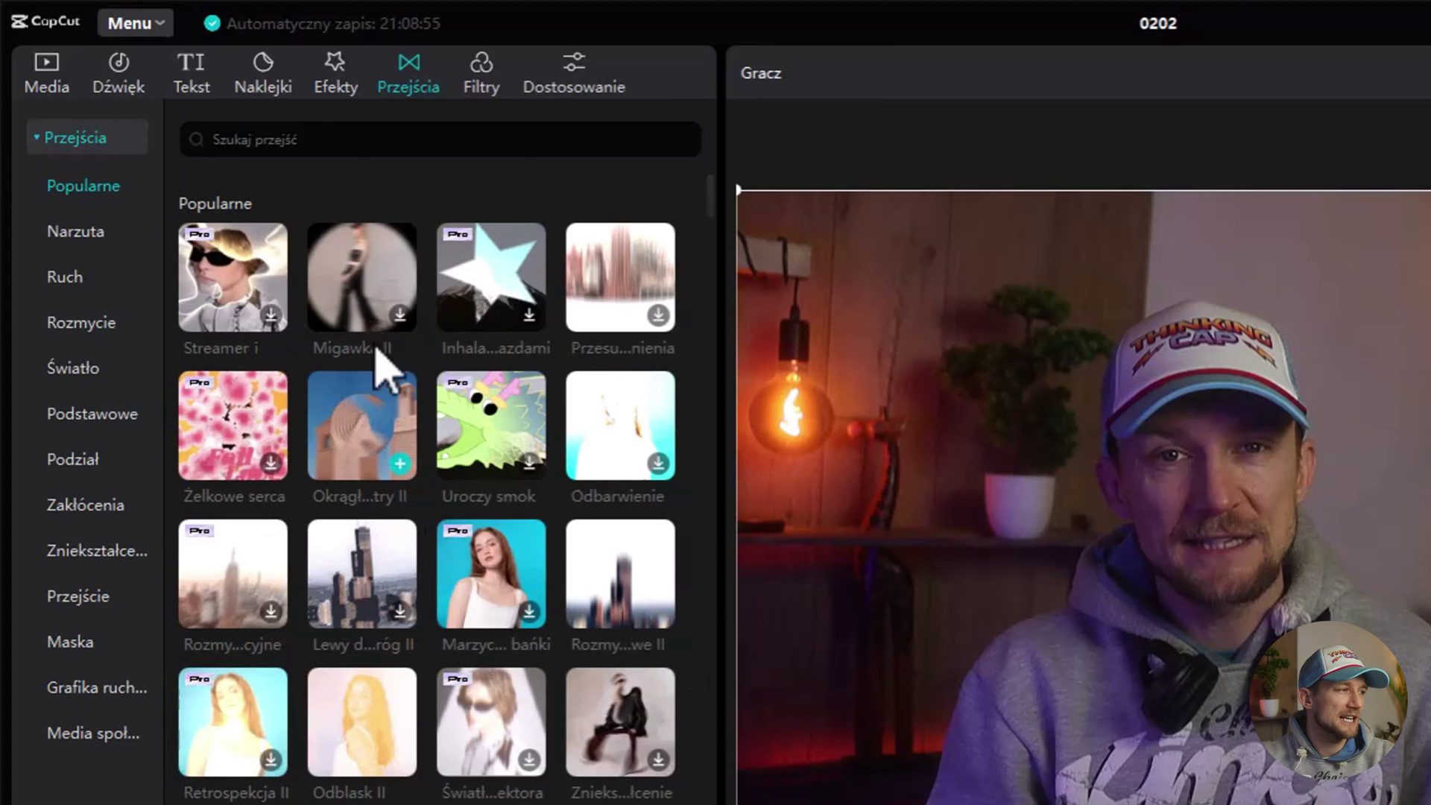
{"action": "mouse_move", "coordinate": [331, 423]}
{"action": "mouse_move", "coordinate": [468, 242]}
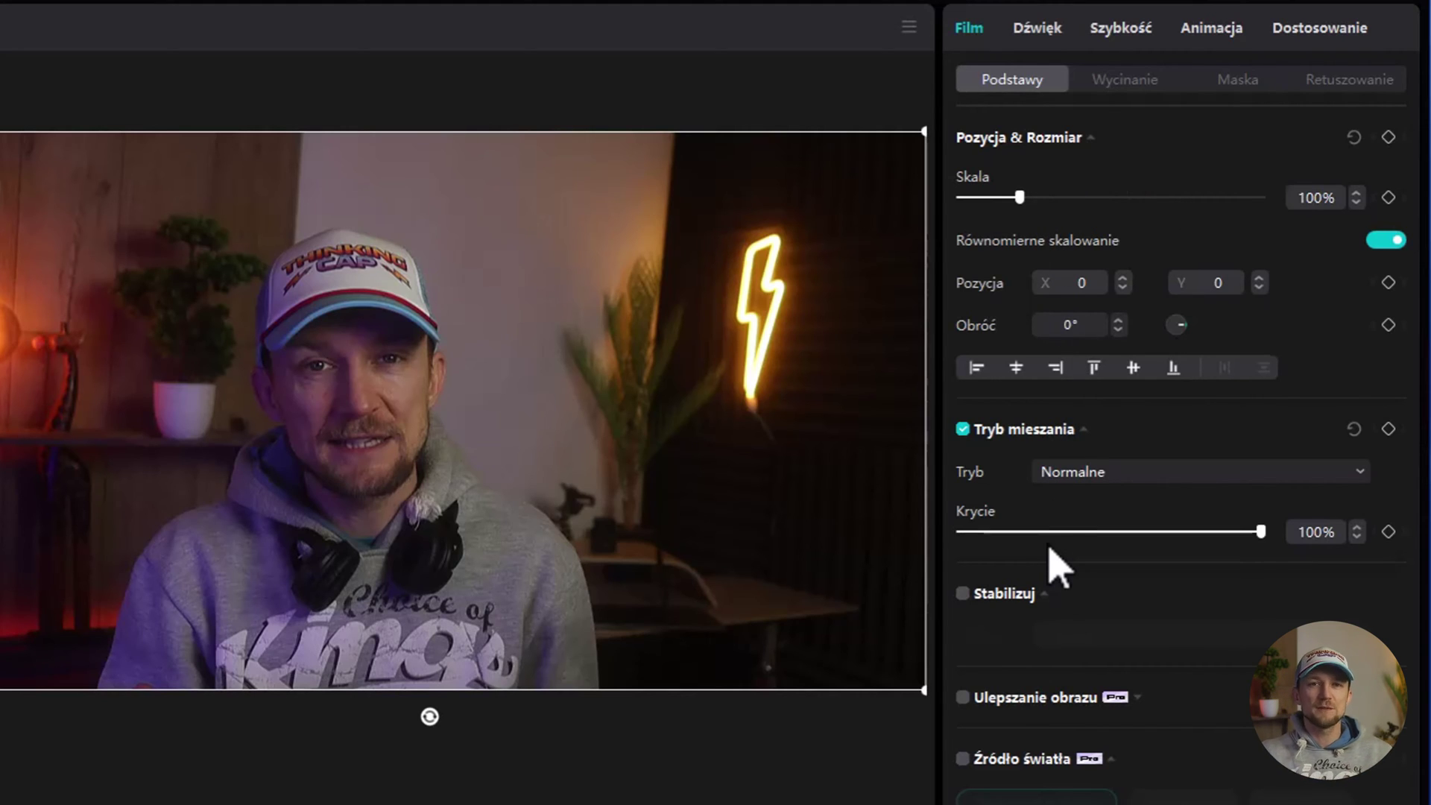
{"action": "scroll", "coordinate": [1050, 551], "scroll_direction": "down", "scroll_amount": 3}
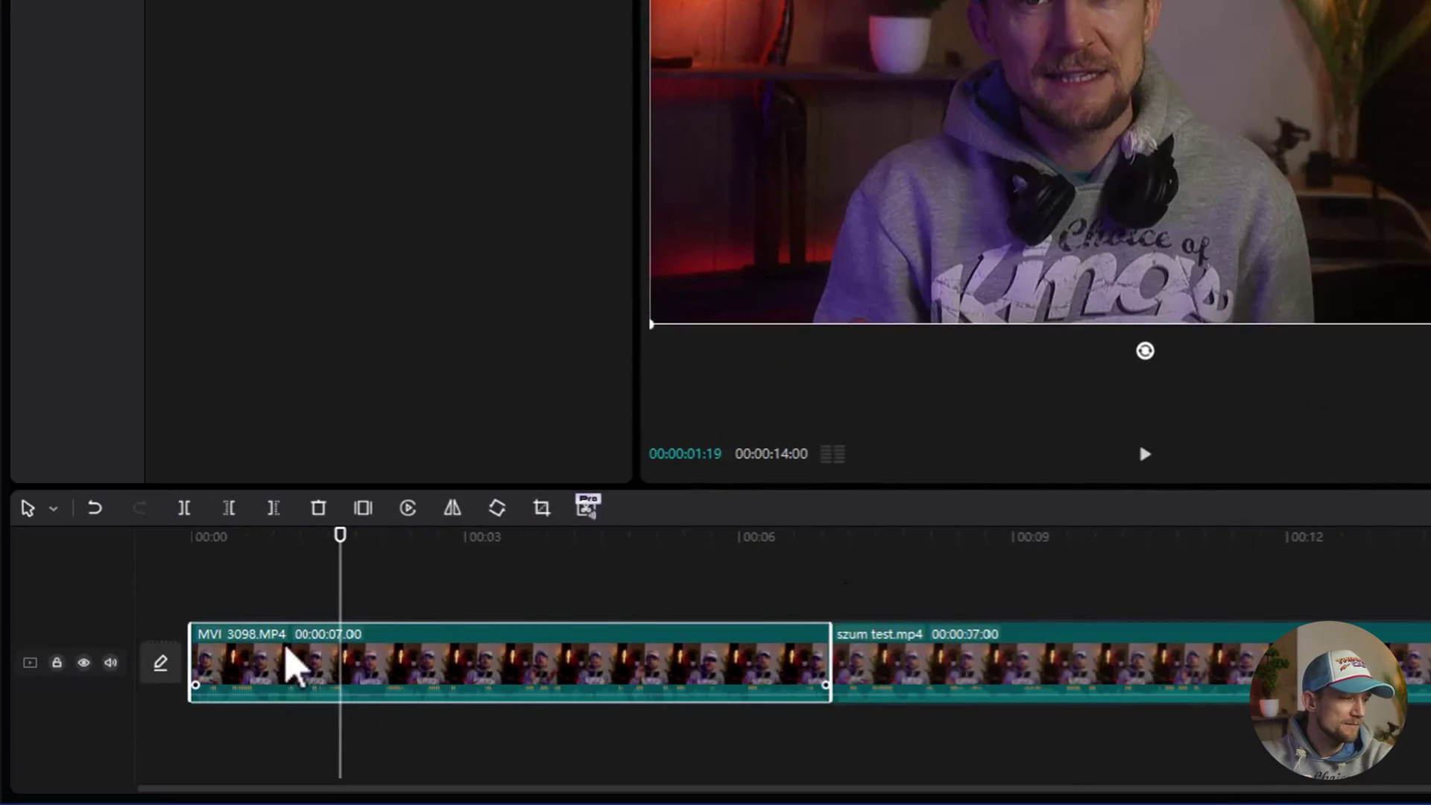
Step: Duplicate the MVI_3098.MP4 clip onto a track above it and apply Ulepszanie obrazu to the copy at UHD level, allowing server processing
{"action": "left_click_drag", "start_coordinate": [286, 648], "coordinate": [288, 560]}
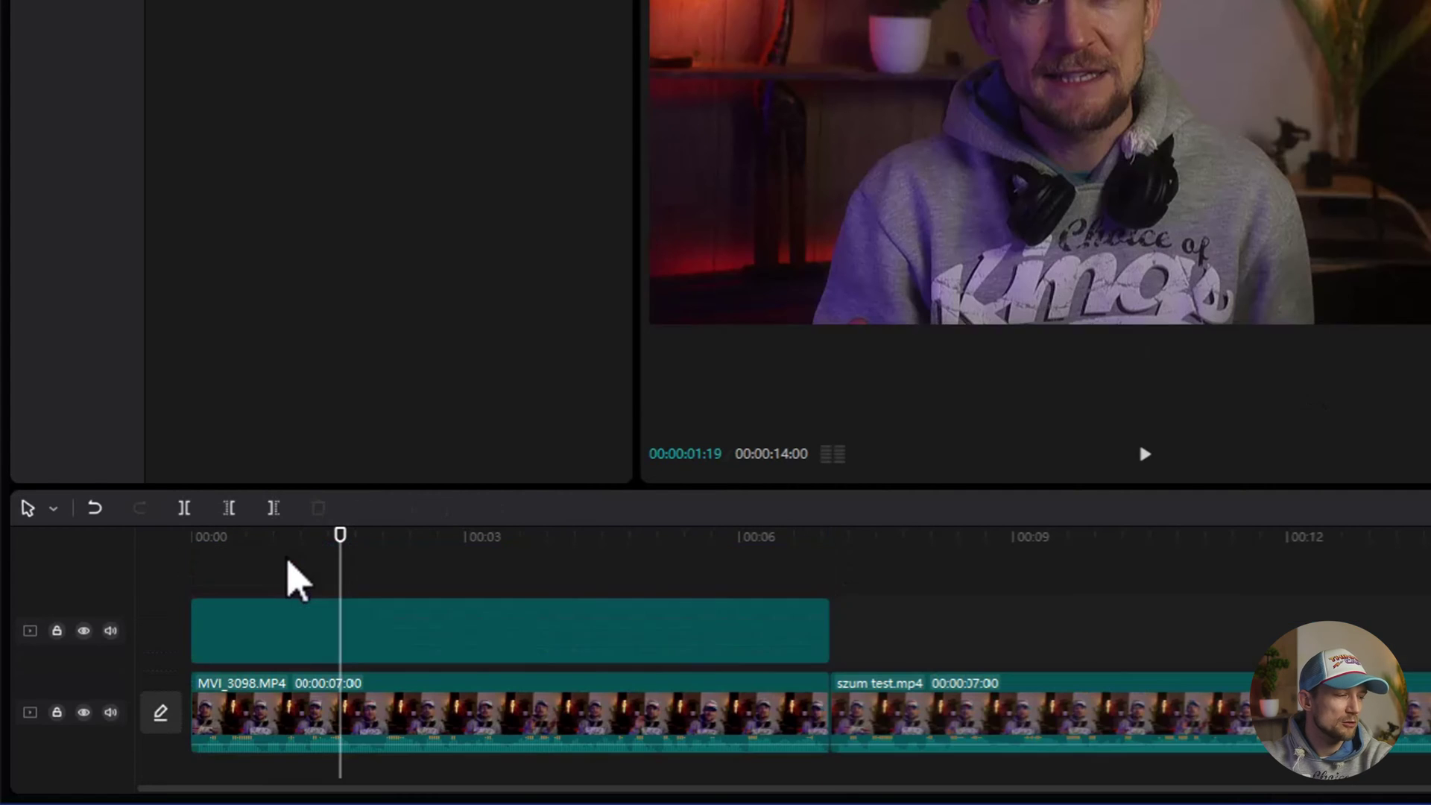
{"action": "left_click", "coordinate": [281, 629]}
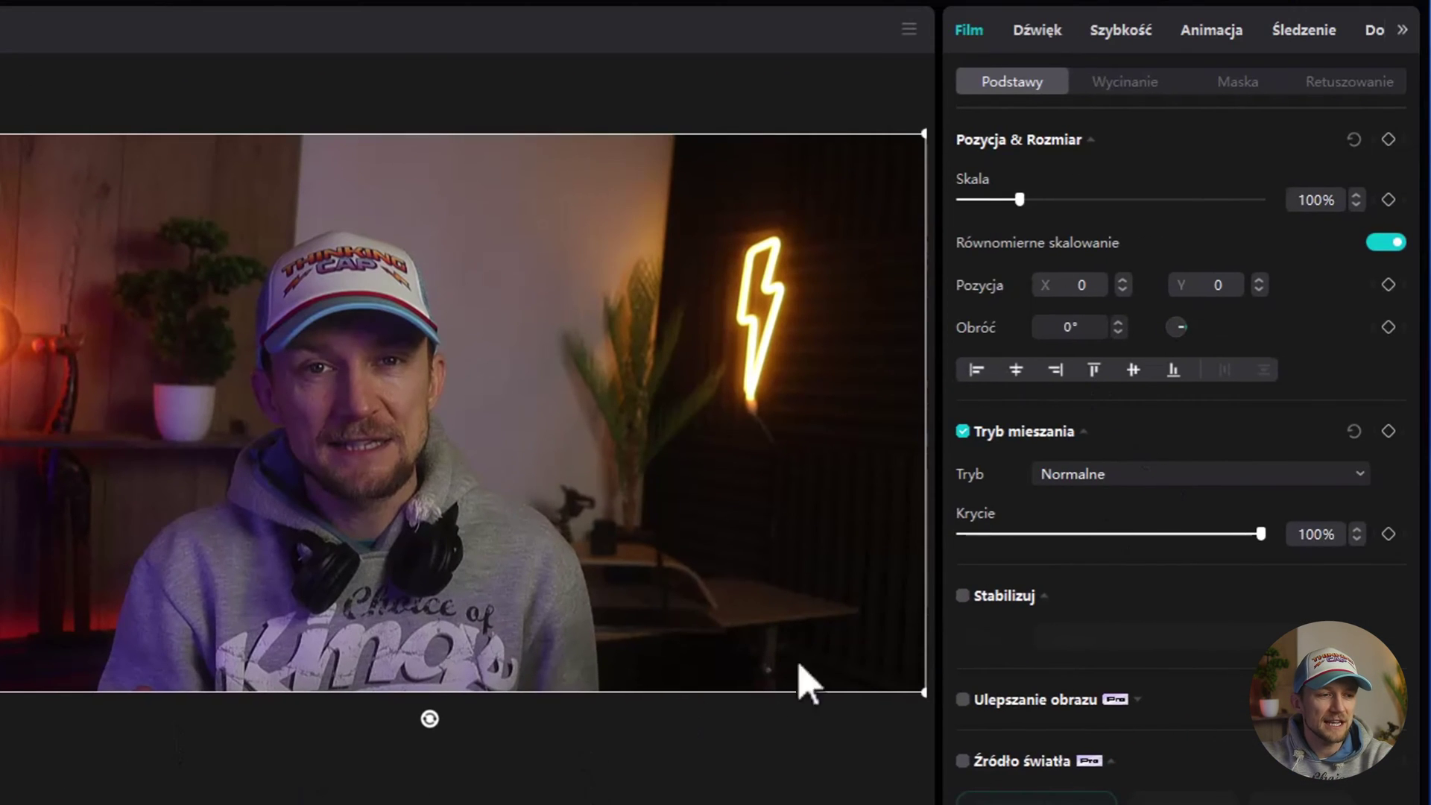
{"action": "left_click", "coordinate": [963, 699]}
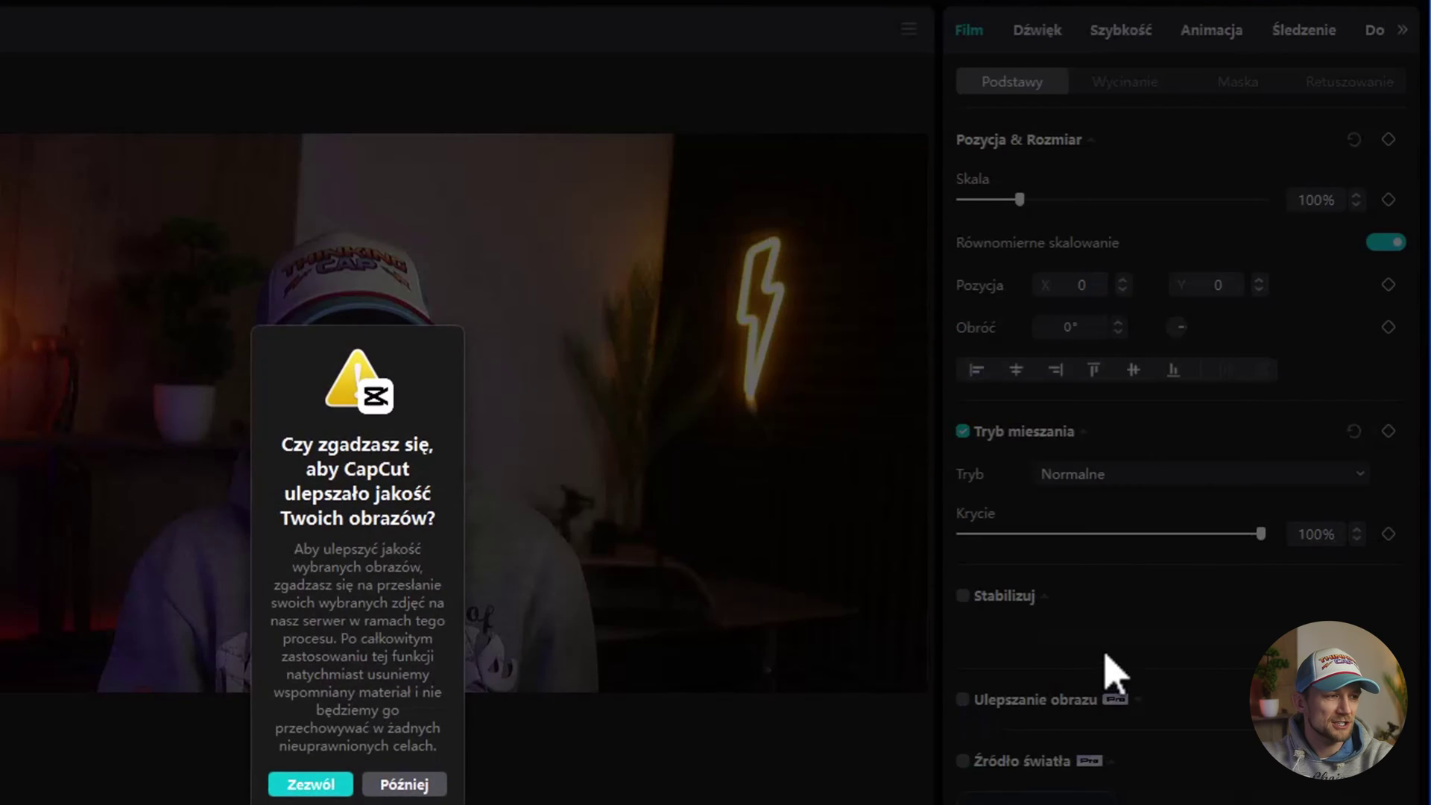
{"action": "left_click", "coordinate": [311, 784]}
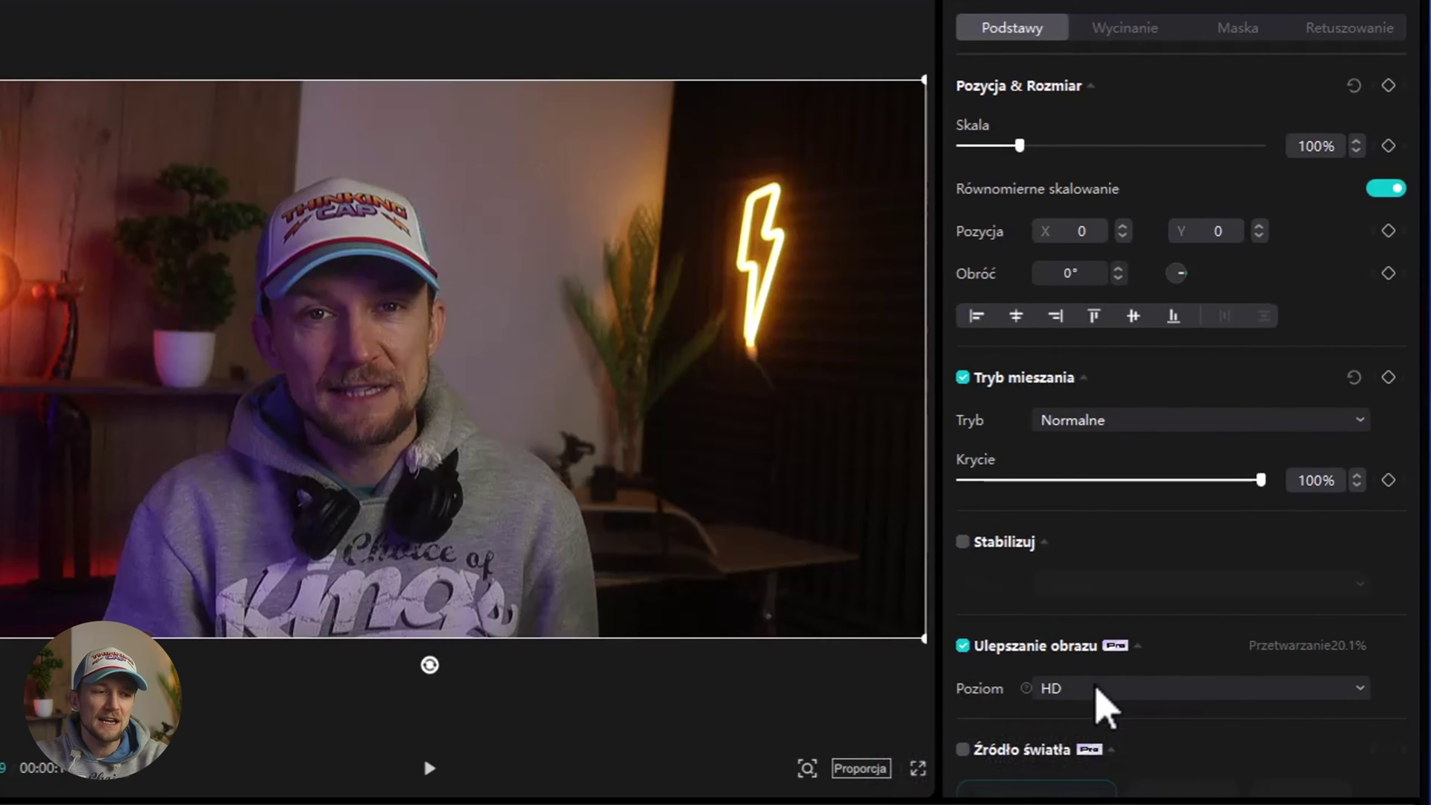
{"action": "left_click", "coordinate": [1092, 742]}
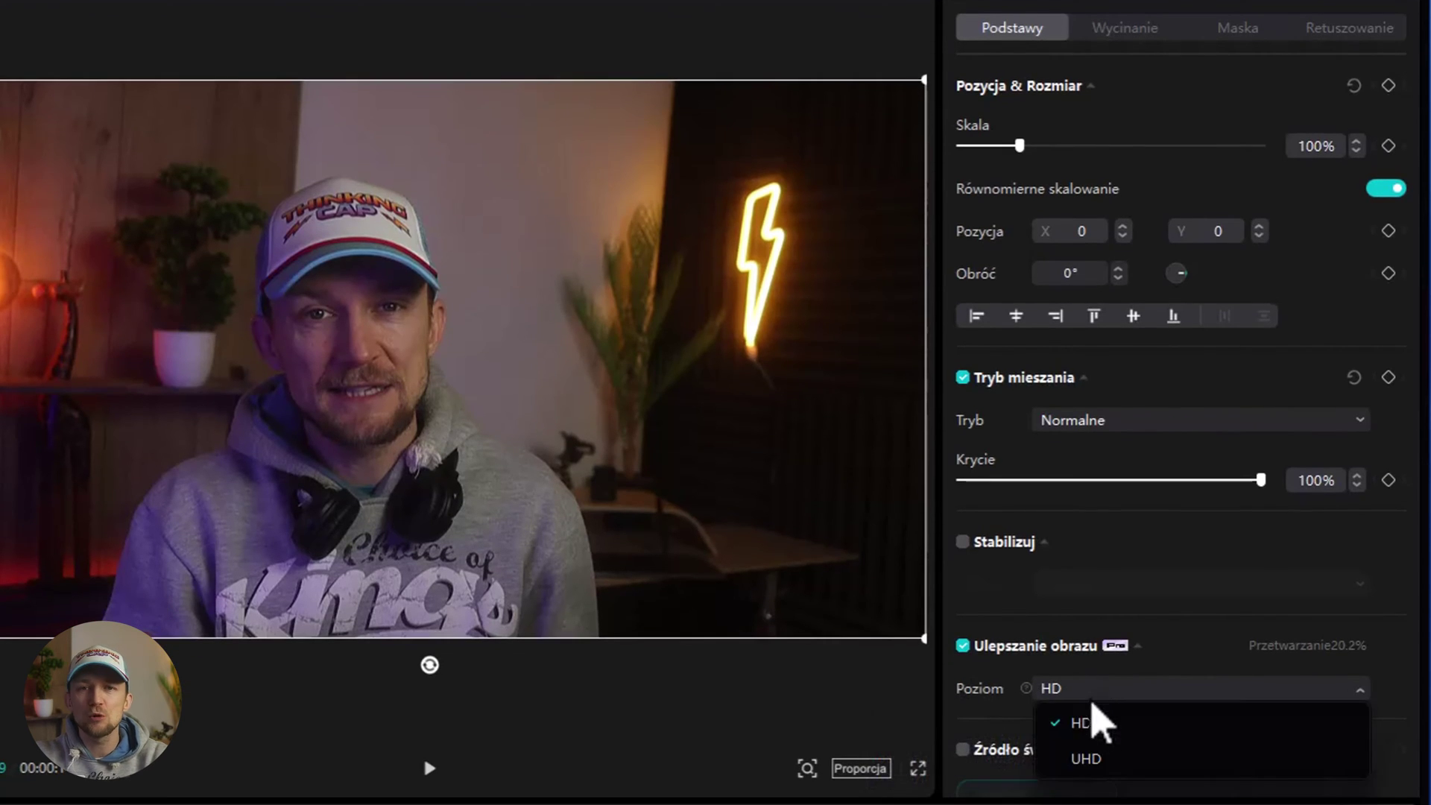
{"action": "left_click", "coordinate": [1090, 758]}
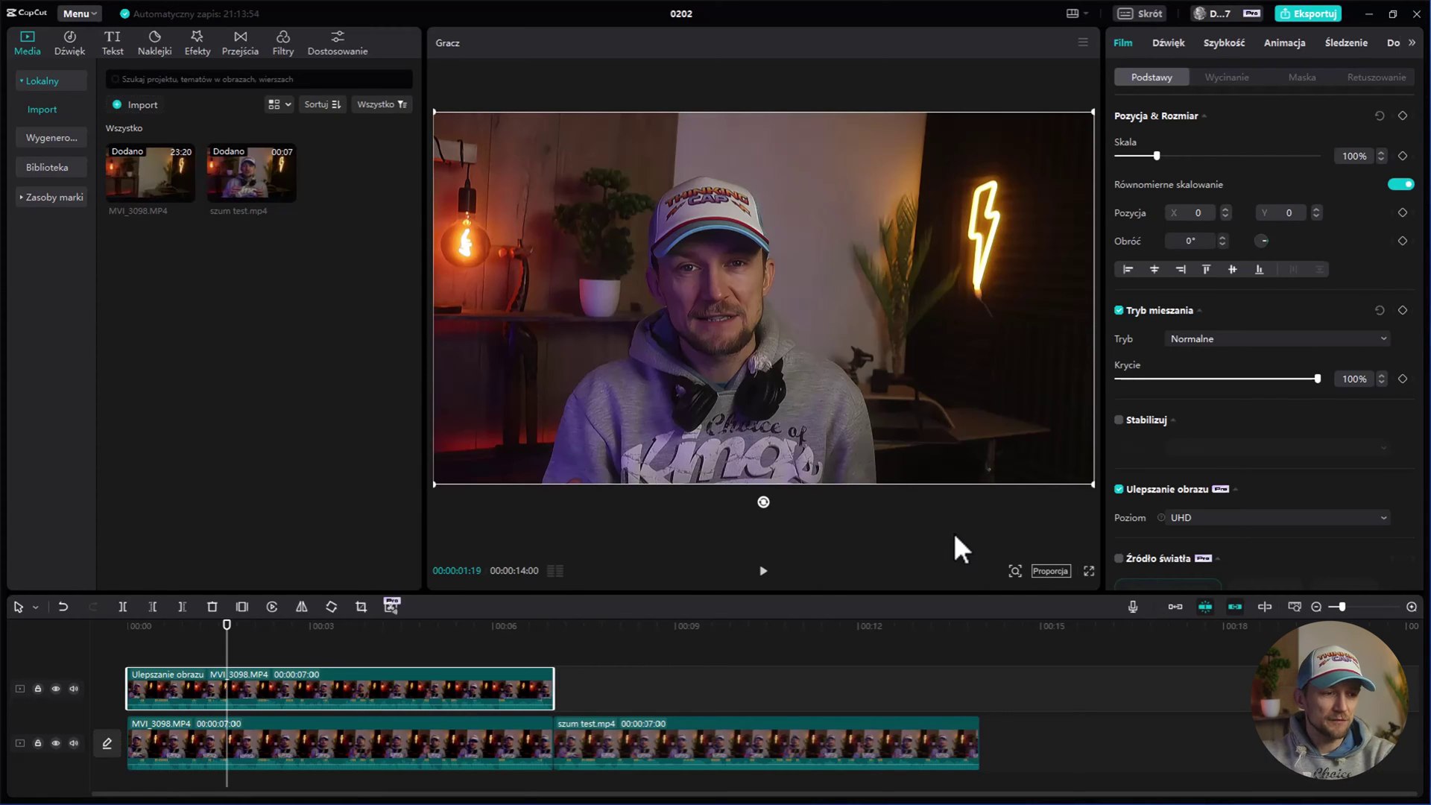
Step: Inspect the enhanced frame at full screen and toggle the upper track's visibility to compare it with the original clip
{"action": "left_click", "coordinate": [1088, 570]}
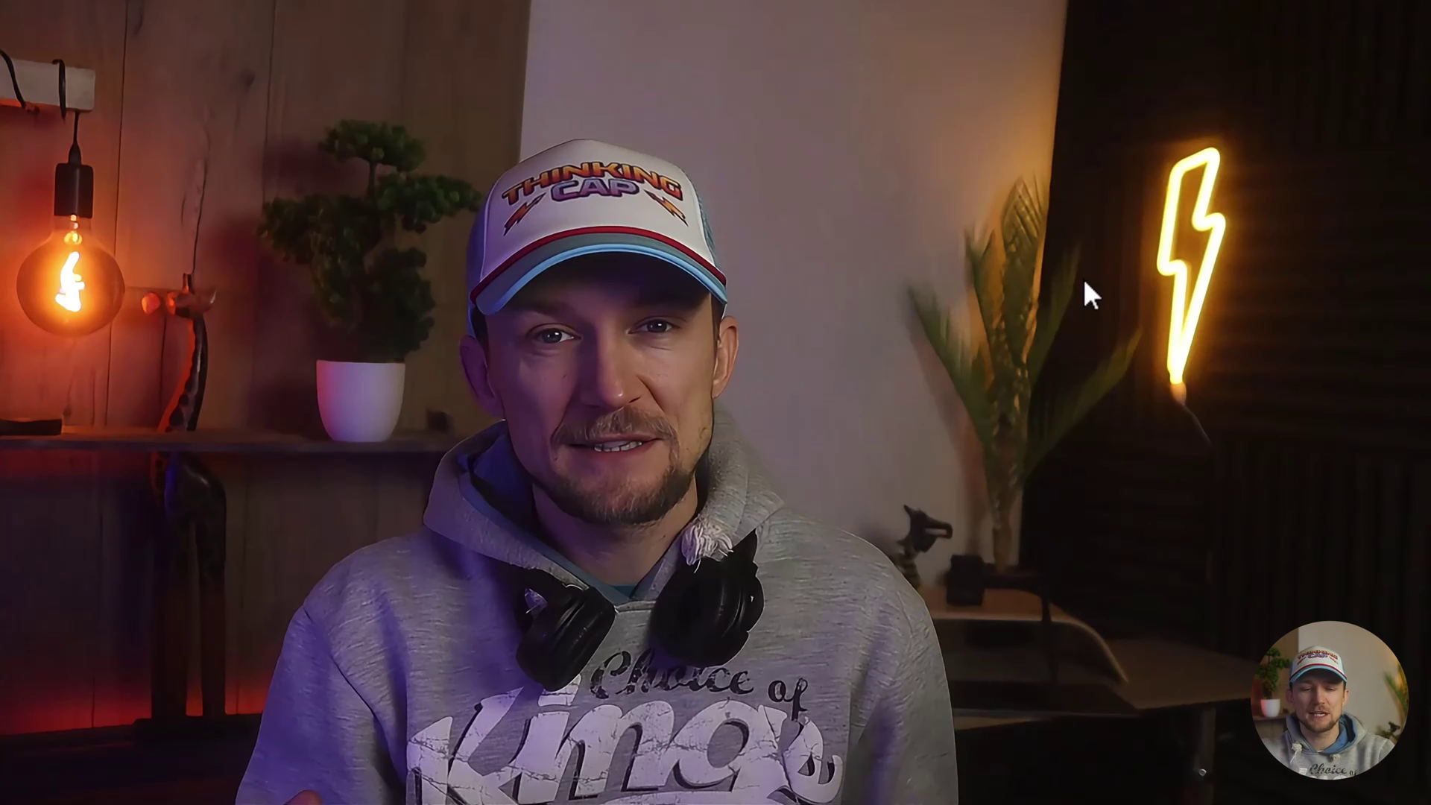
{"action": "key", "text": "Escape"}
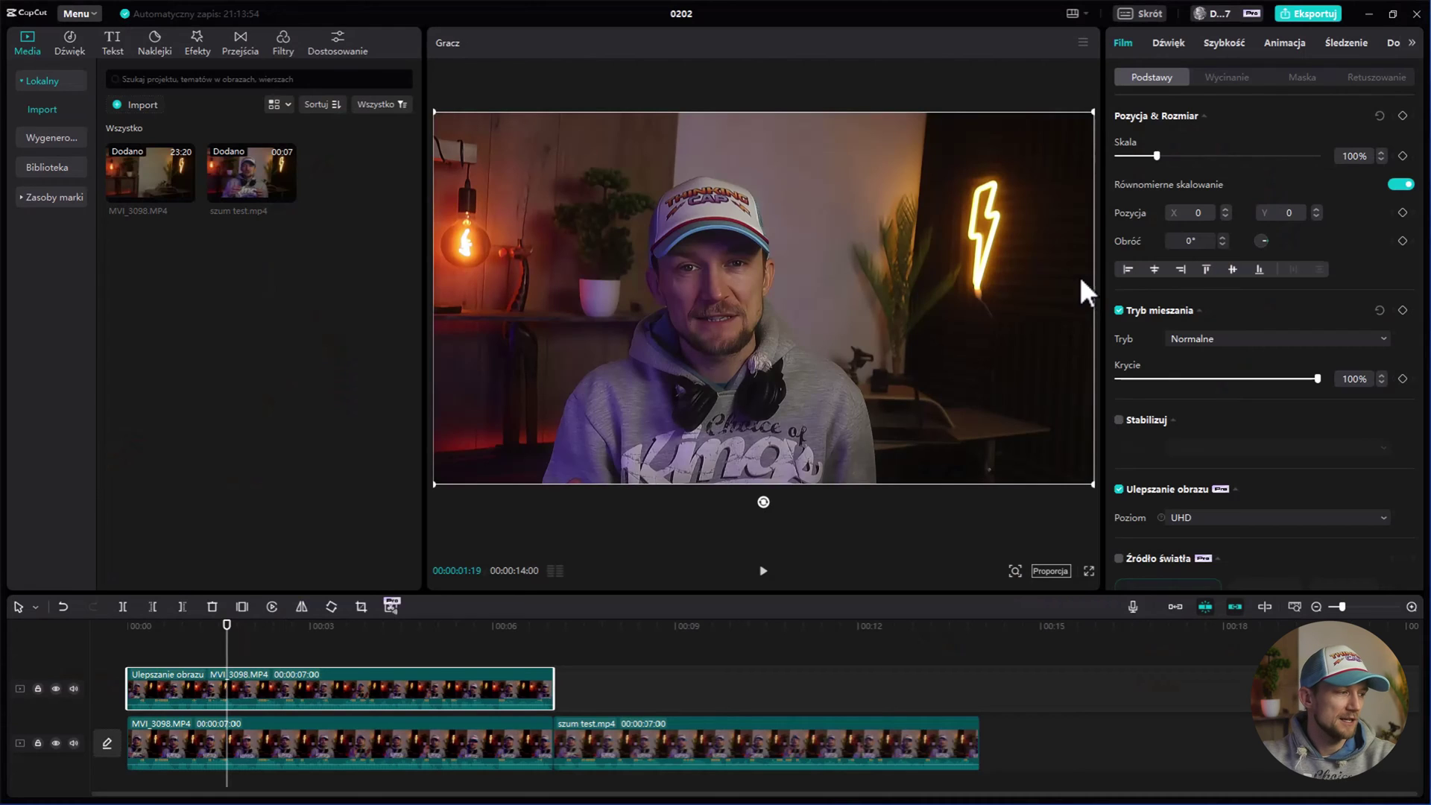
{"action": "left_click", "coordinate": [55, 687]}
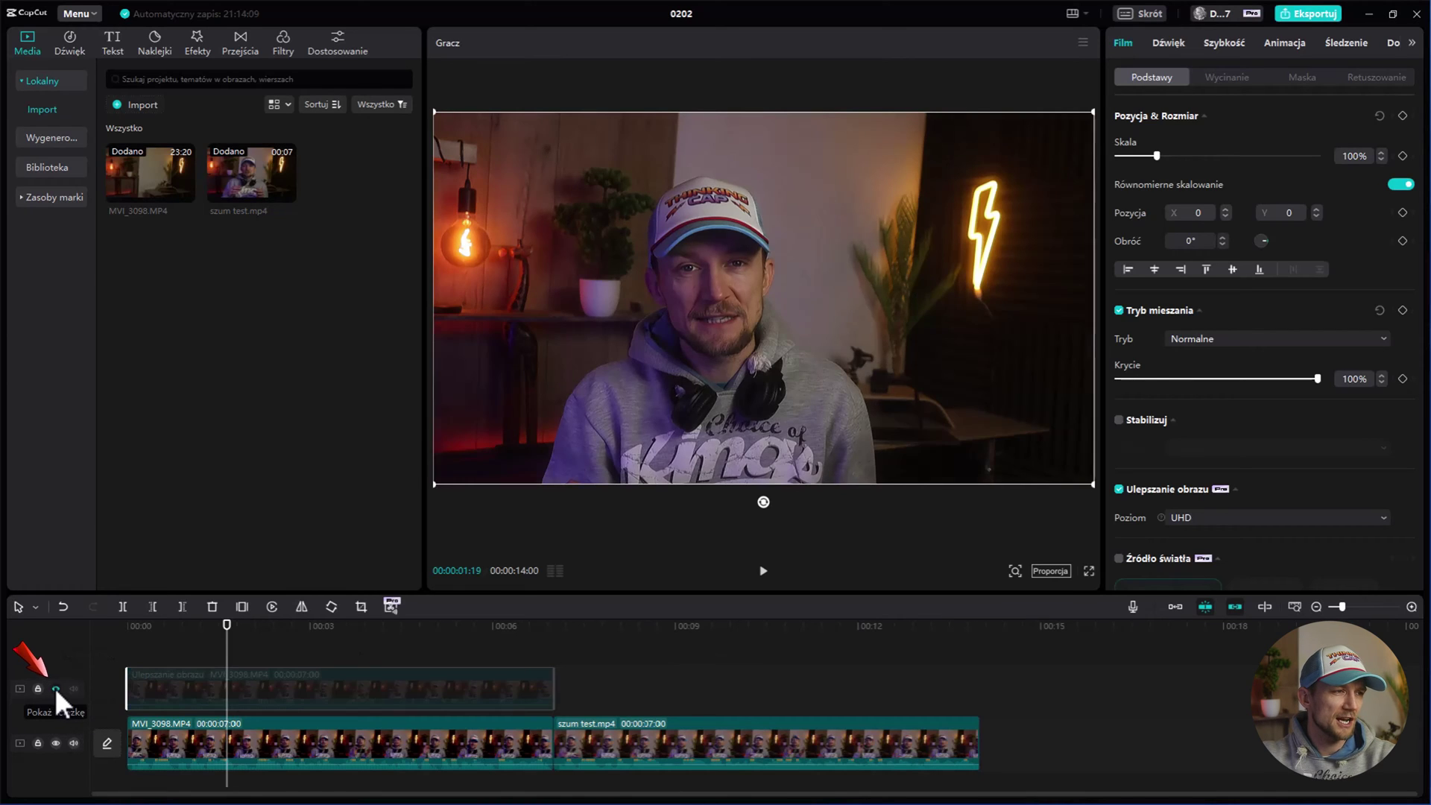
{"action": "left_click", "coordinate": [55, 687]}
{"action": "left_click", "coordinate": [55, 687]}
{"action": "left_click", "coordinate": [55, 687]}
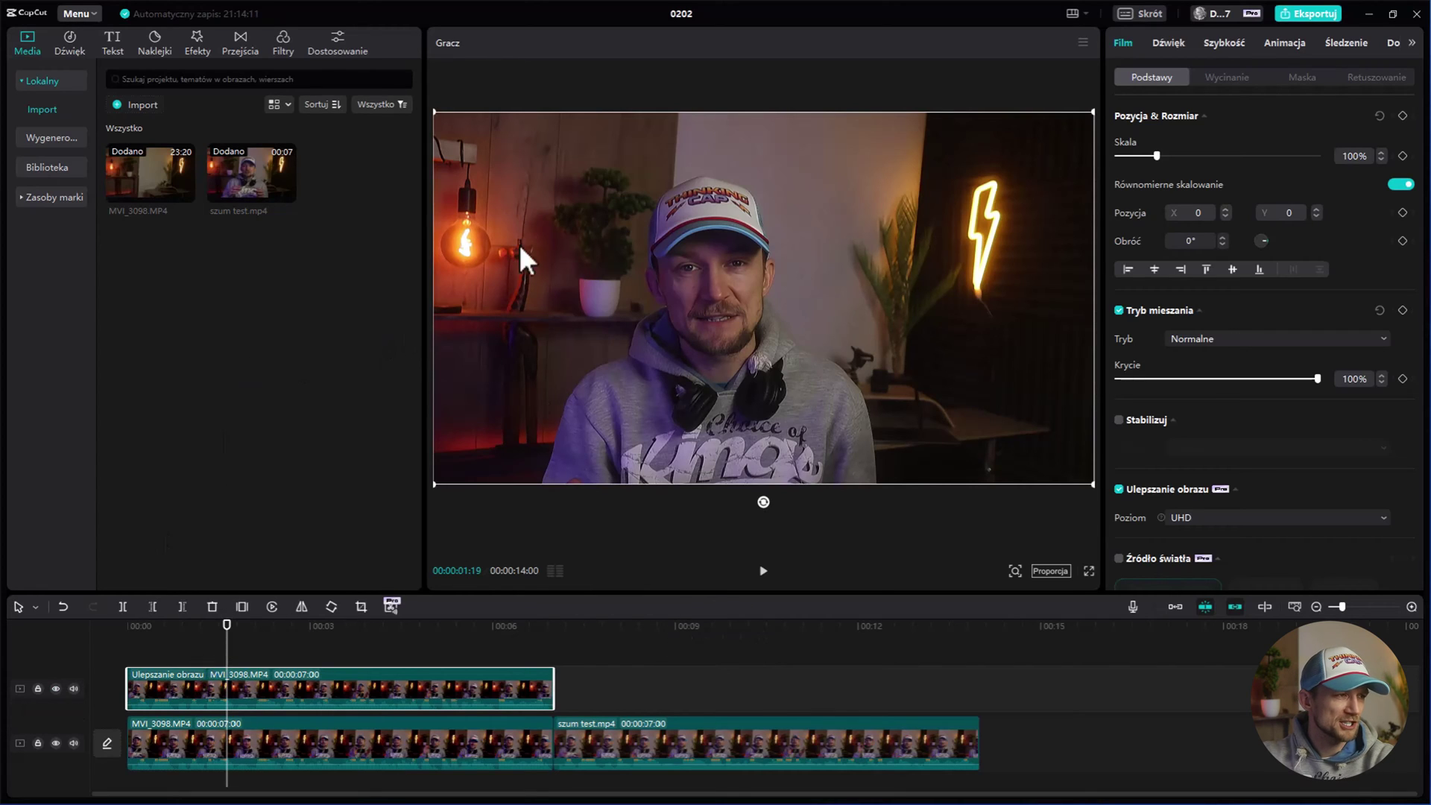
Step: Compare full-screen views of the original frame with the upper track hidden and the enhanced frame with it shown again
{"action": "left_click", "coordinate": [55, 687]}
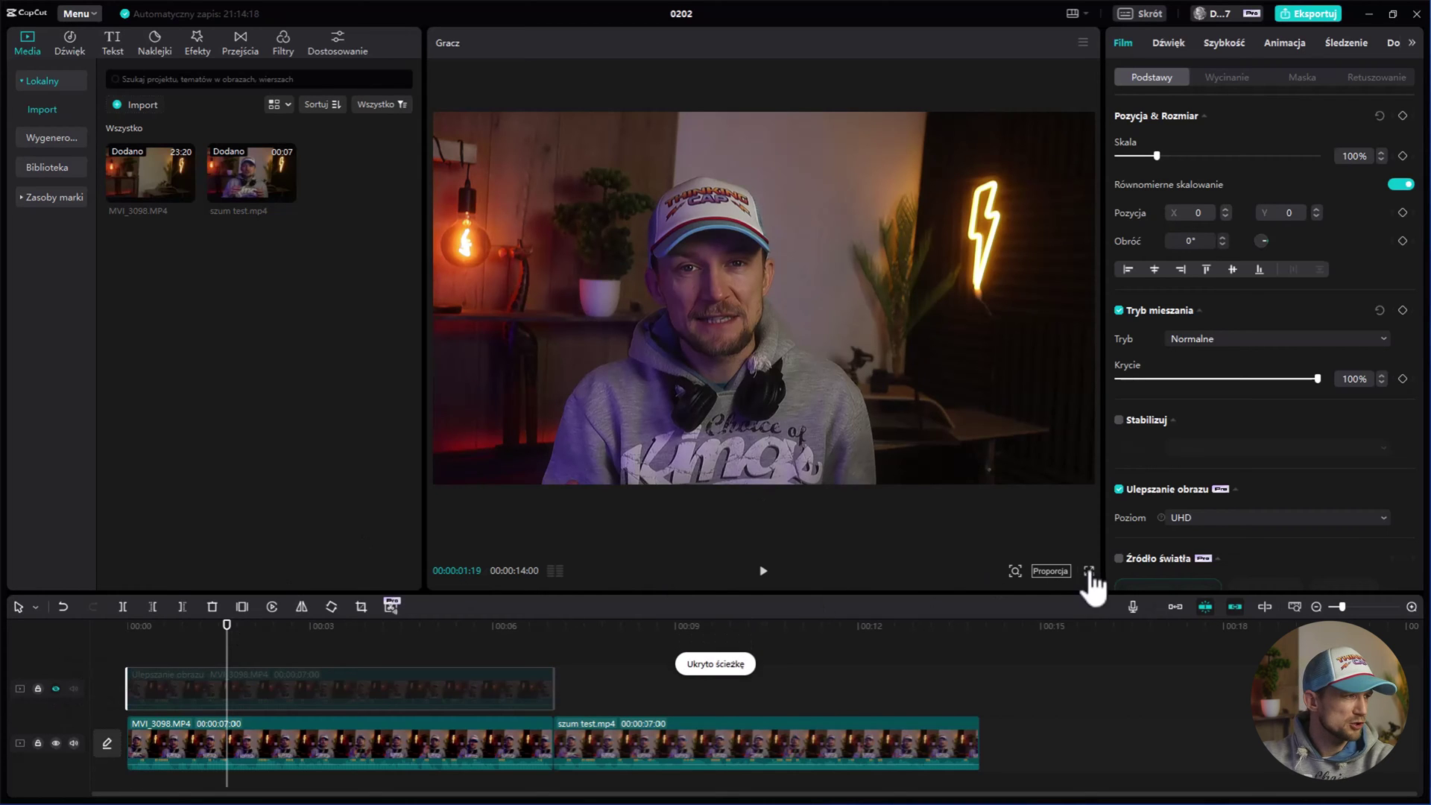
{"action": "left_click", "coordinate": [1087, 571]}
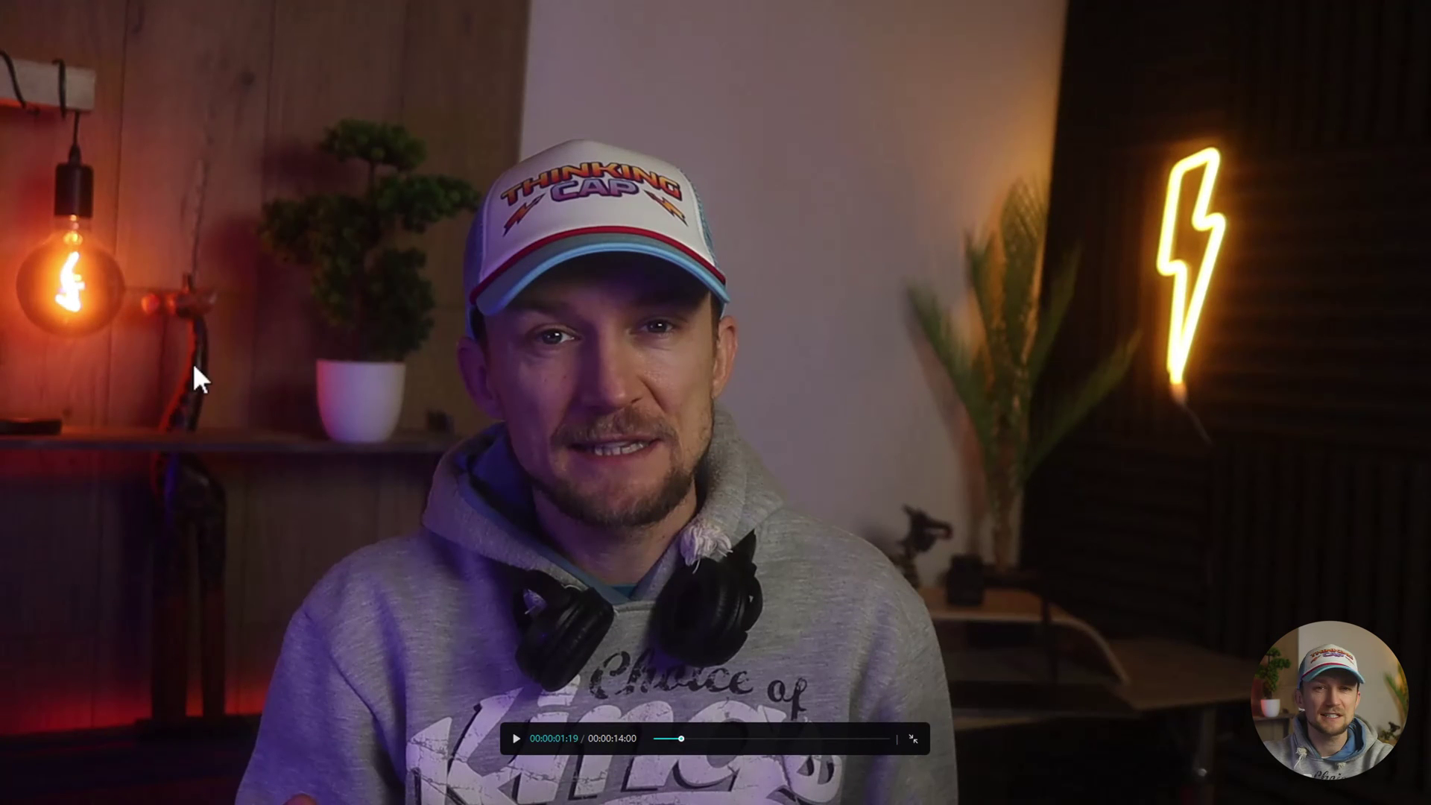
{"action": "key", "text": "Escape"}
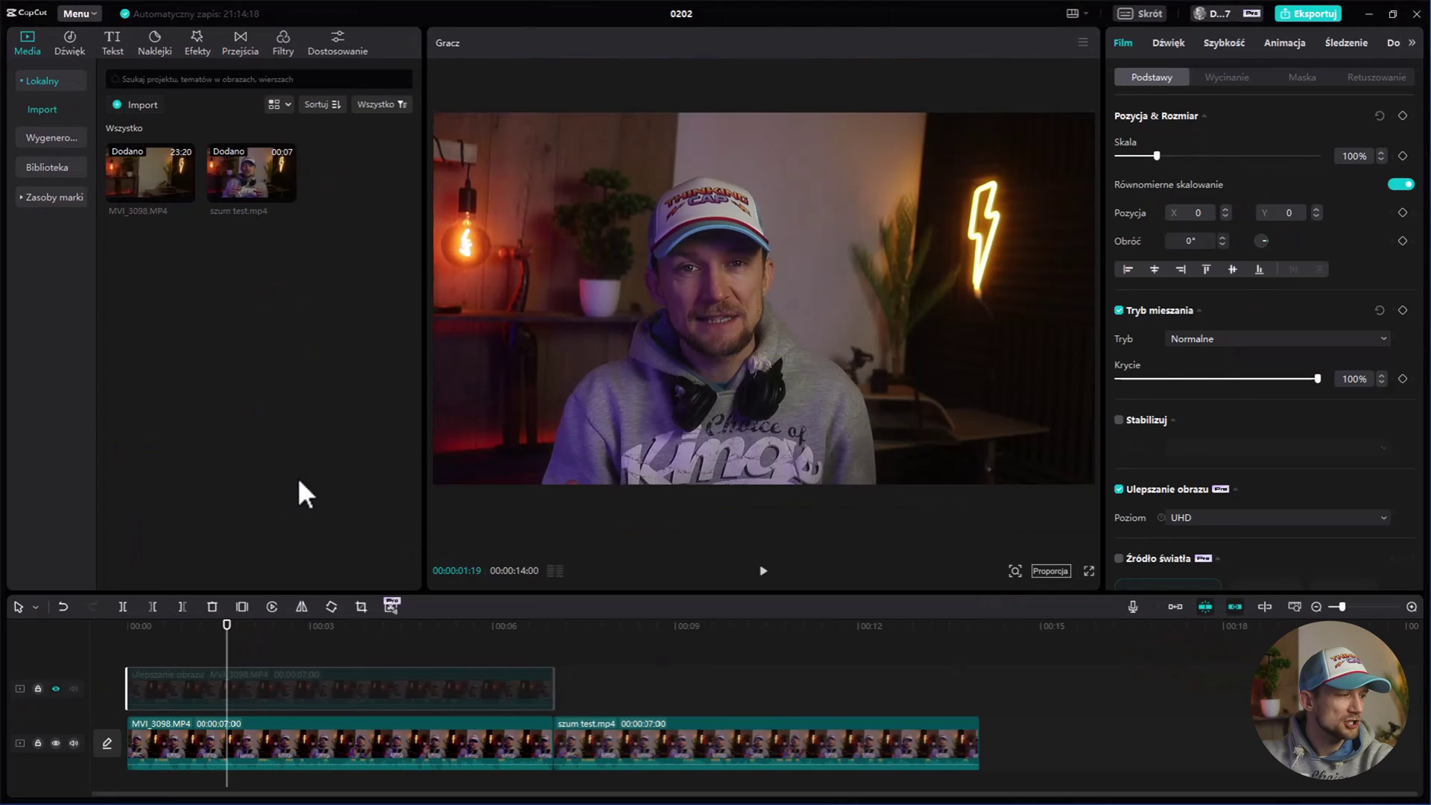
{"action": "left_click", "coordinate": [55, 687]}
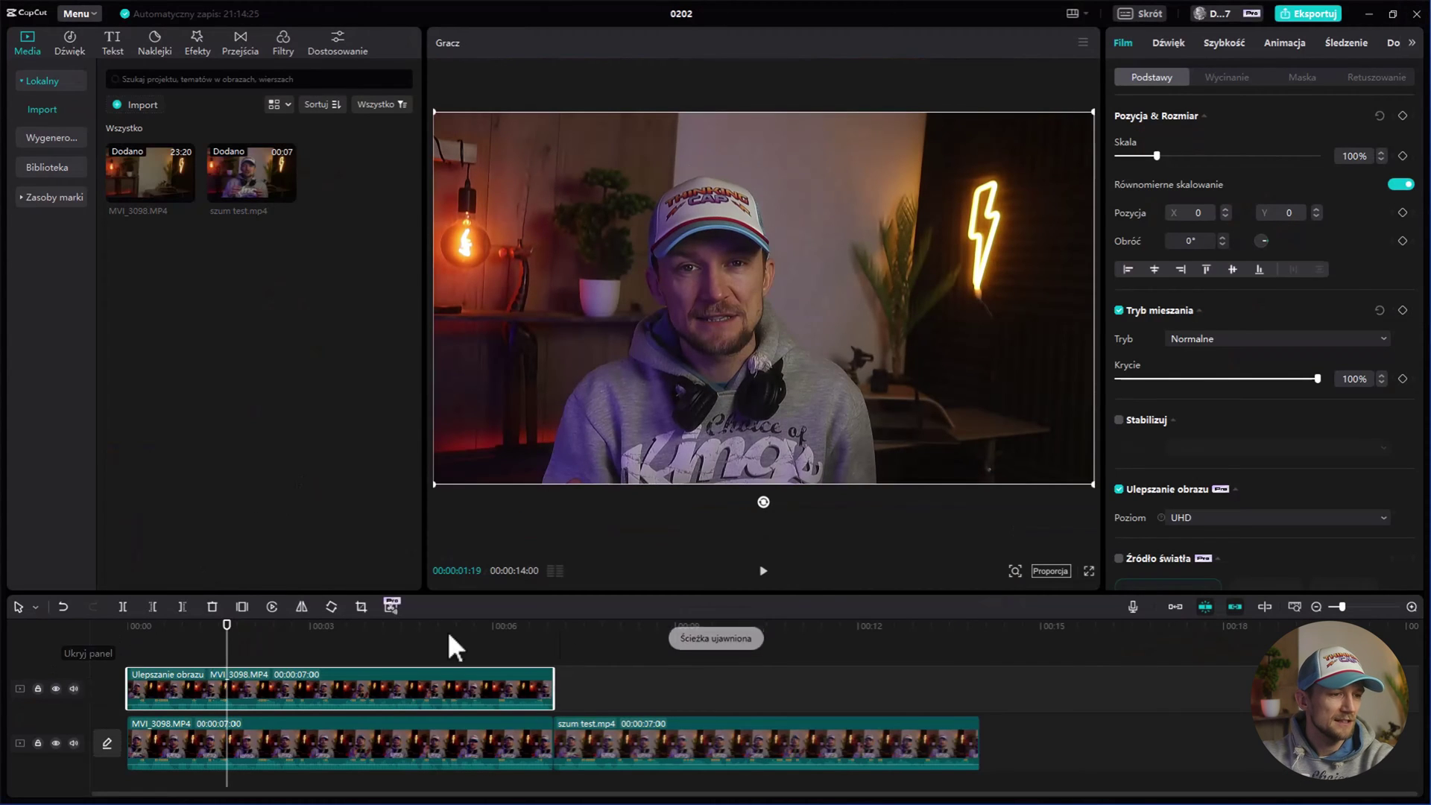
{"action": "left_click", "coordinate": [1087, 572]}
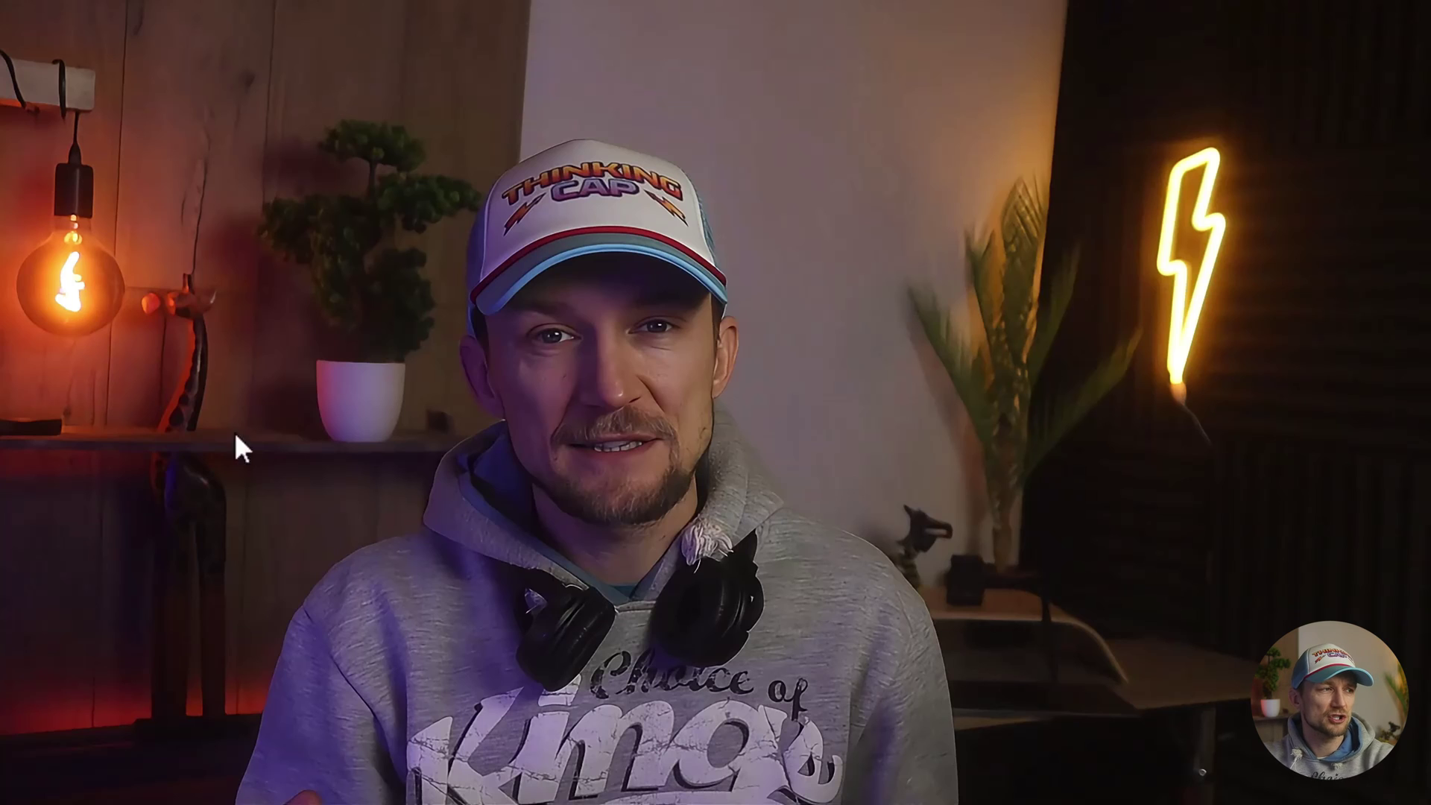
{"action": "key", "text": "Escape"}
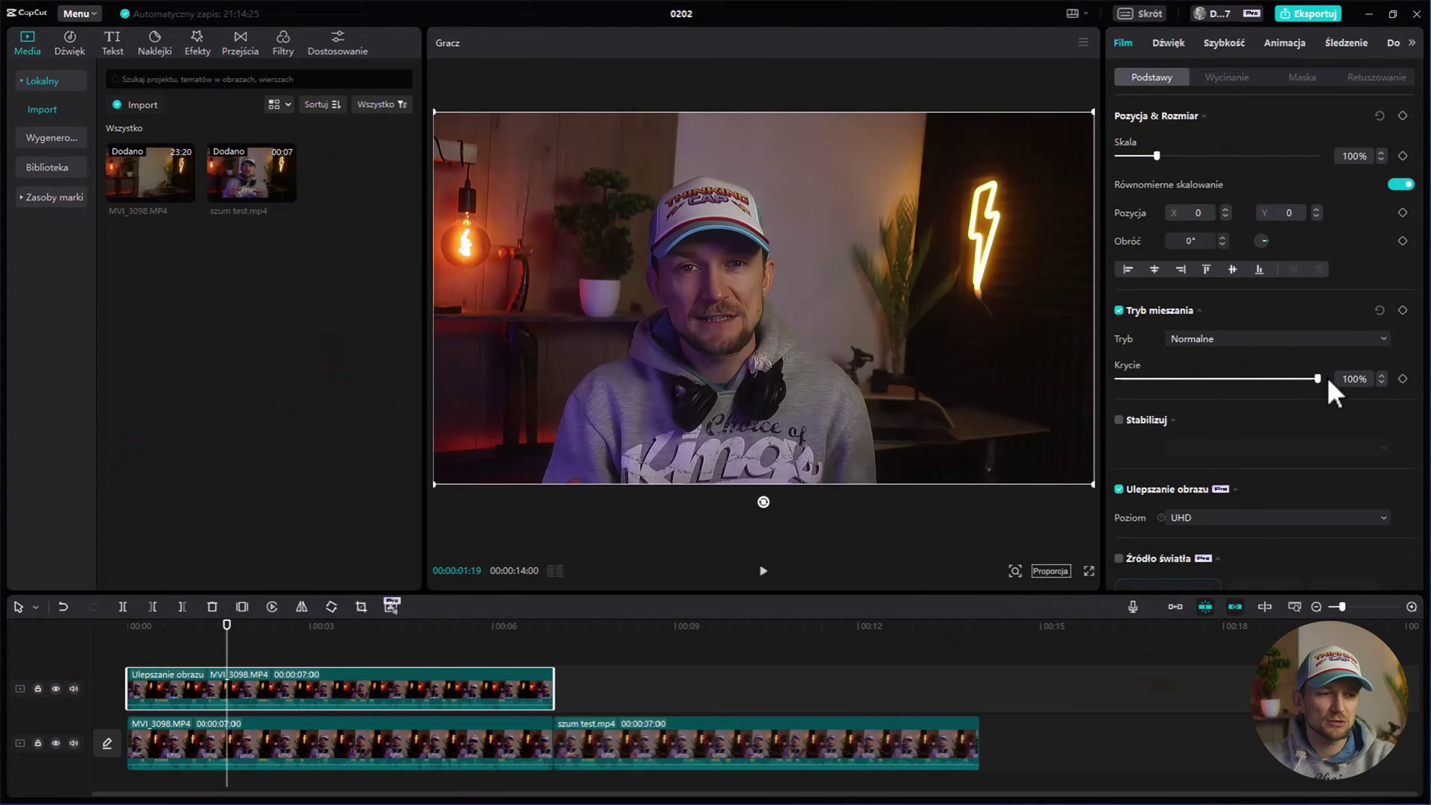
Step: Undo the image enhancement and the duplication of the MVI_3098.MP4 clip, leaving the enhancement level choice as it is
{"action": "left_click", "coordinate": [1260, 523]}
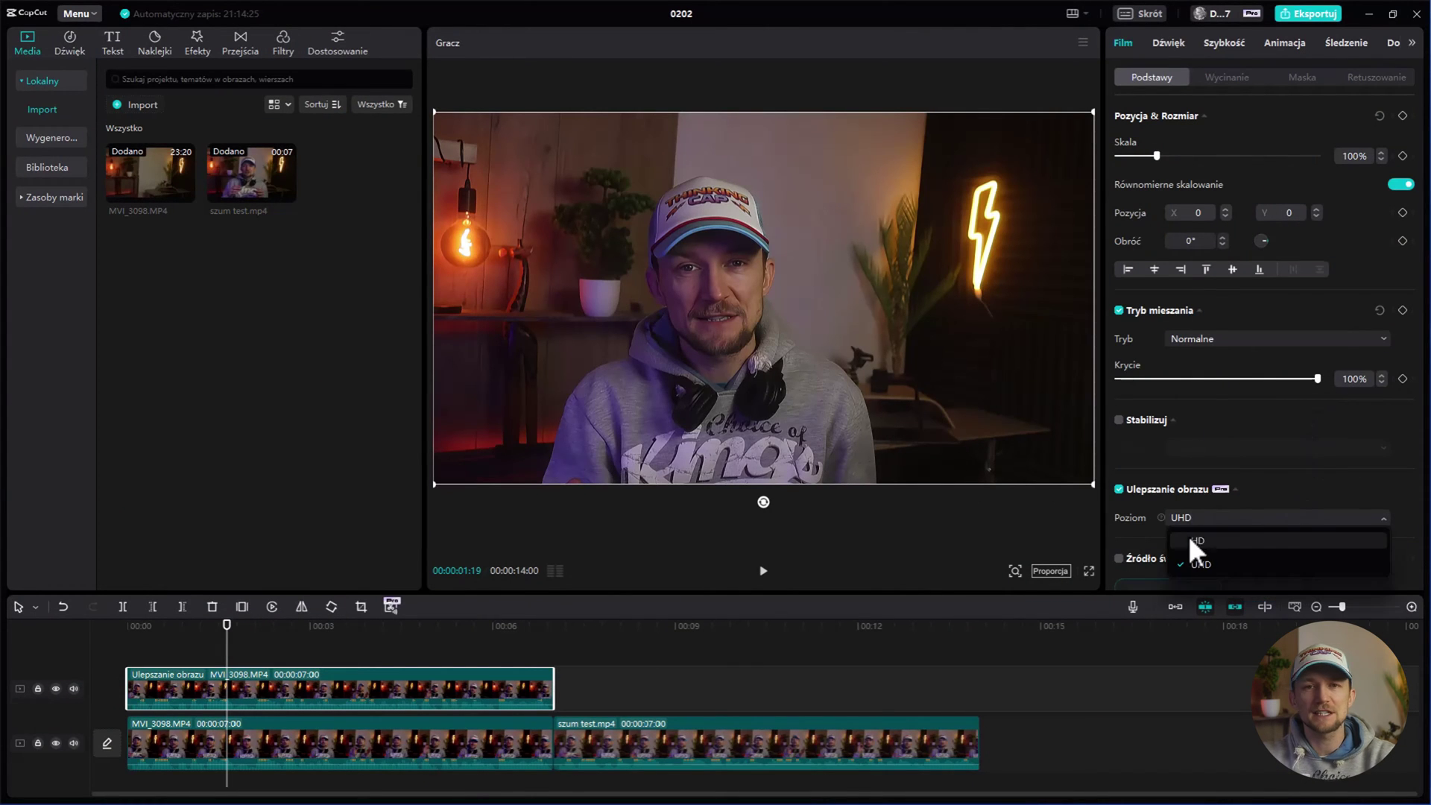
{"action": "left_click", "coordinate": [1295, 455]}
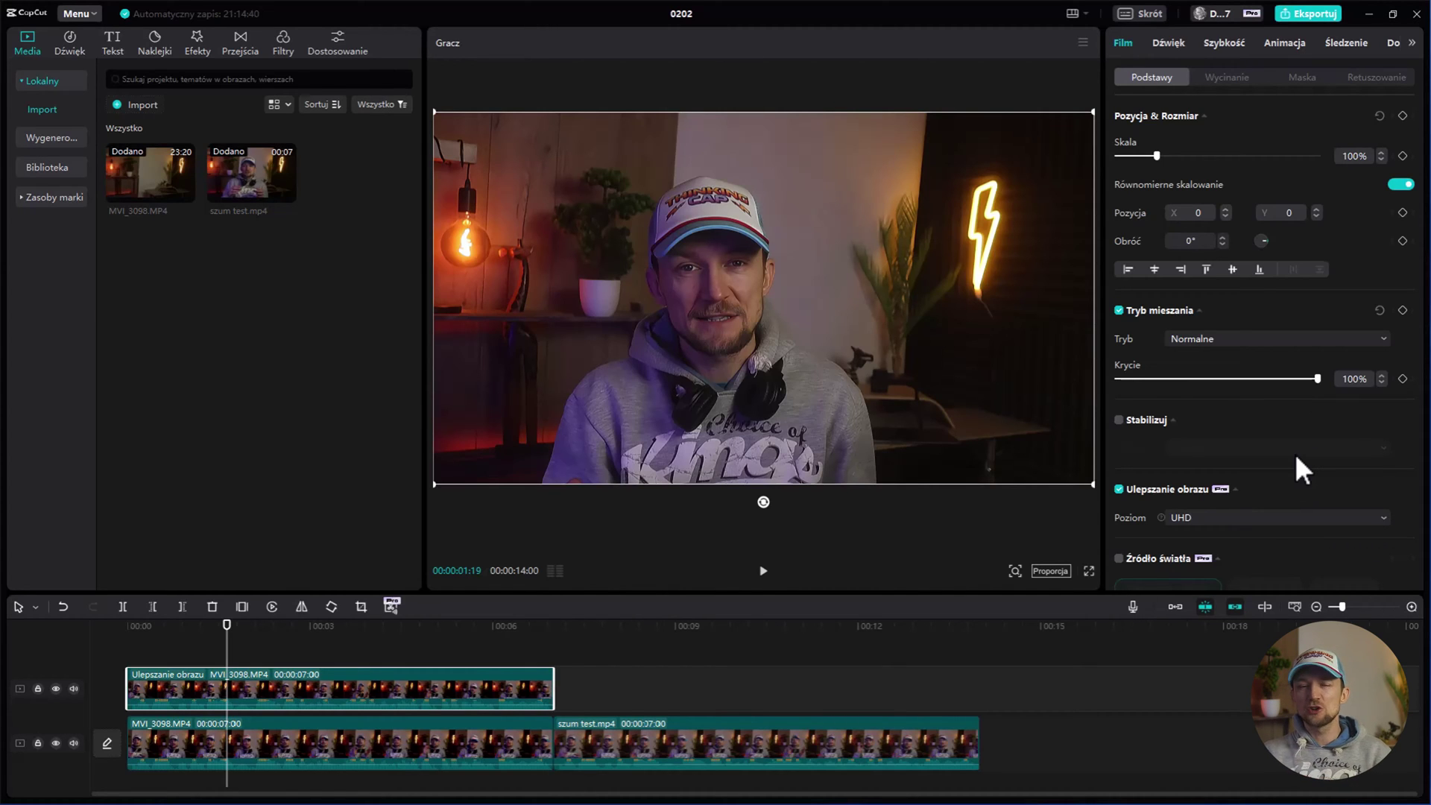
{"action": "key", "text": "ctrl+z"}
Step: Enable Źródło światła on MVI_3098.MP4 with the second Oświetlenie twarzy preset and move its light above the glowing bulb in the frame
{"action": "scroll", "coordinate": [1223, 462], "scroll_direction": "down", "scroll_amount": 3}
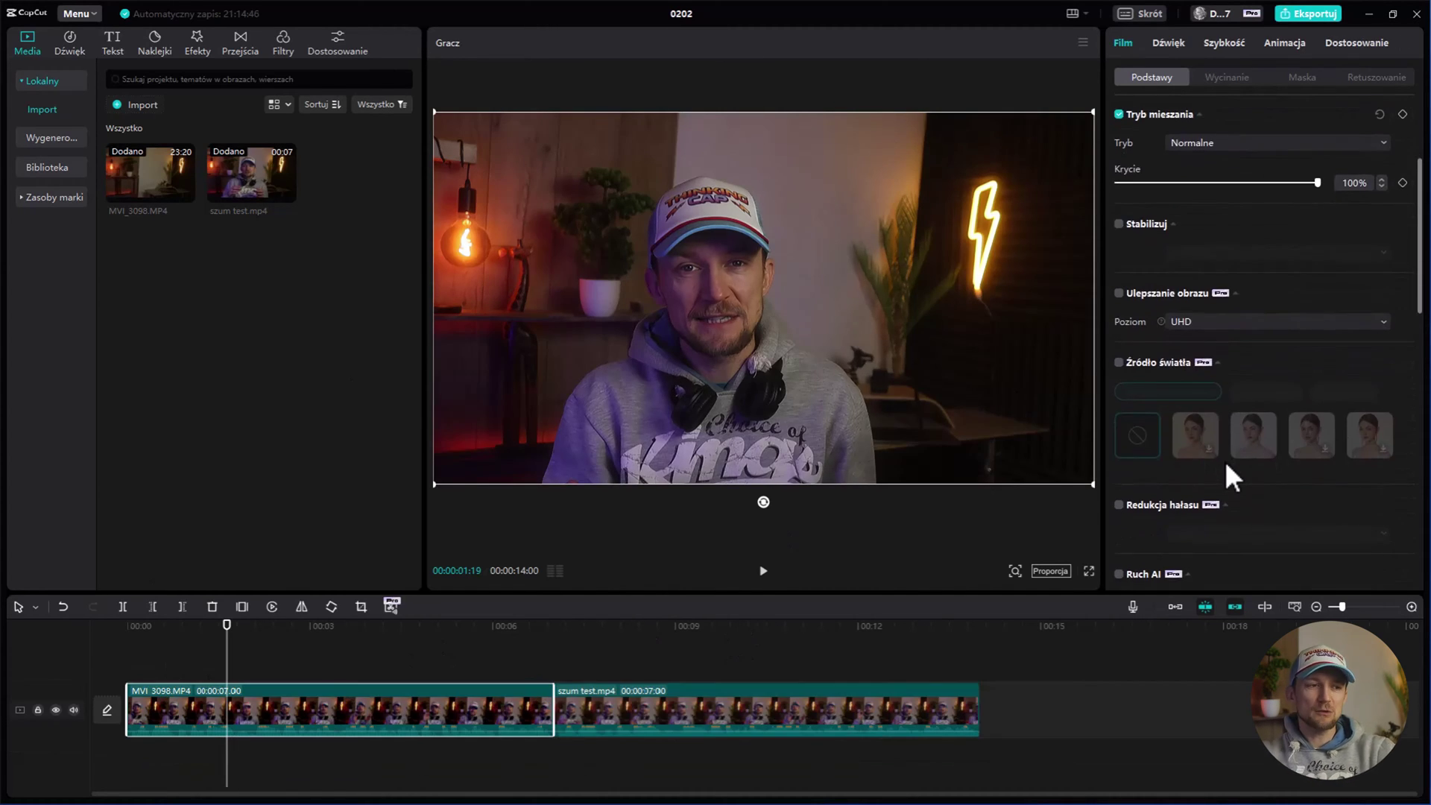
{"action": "left_click", "coordinate": [1152, 365]}
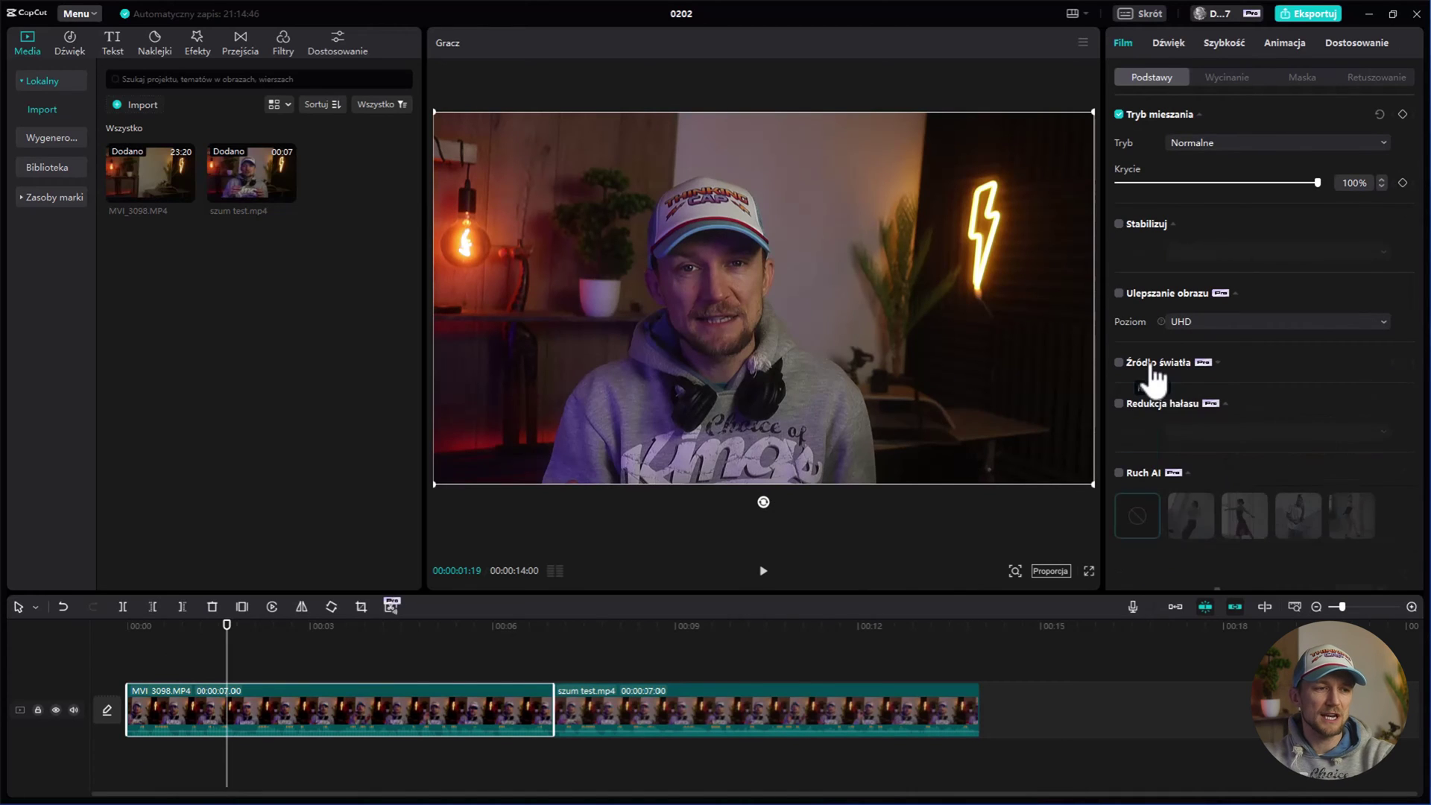
{"action": "left_click", "coordinate": [1189, 369]}
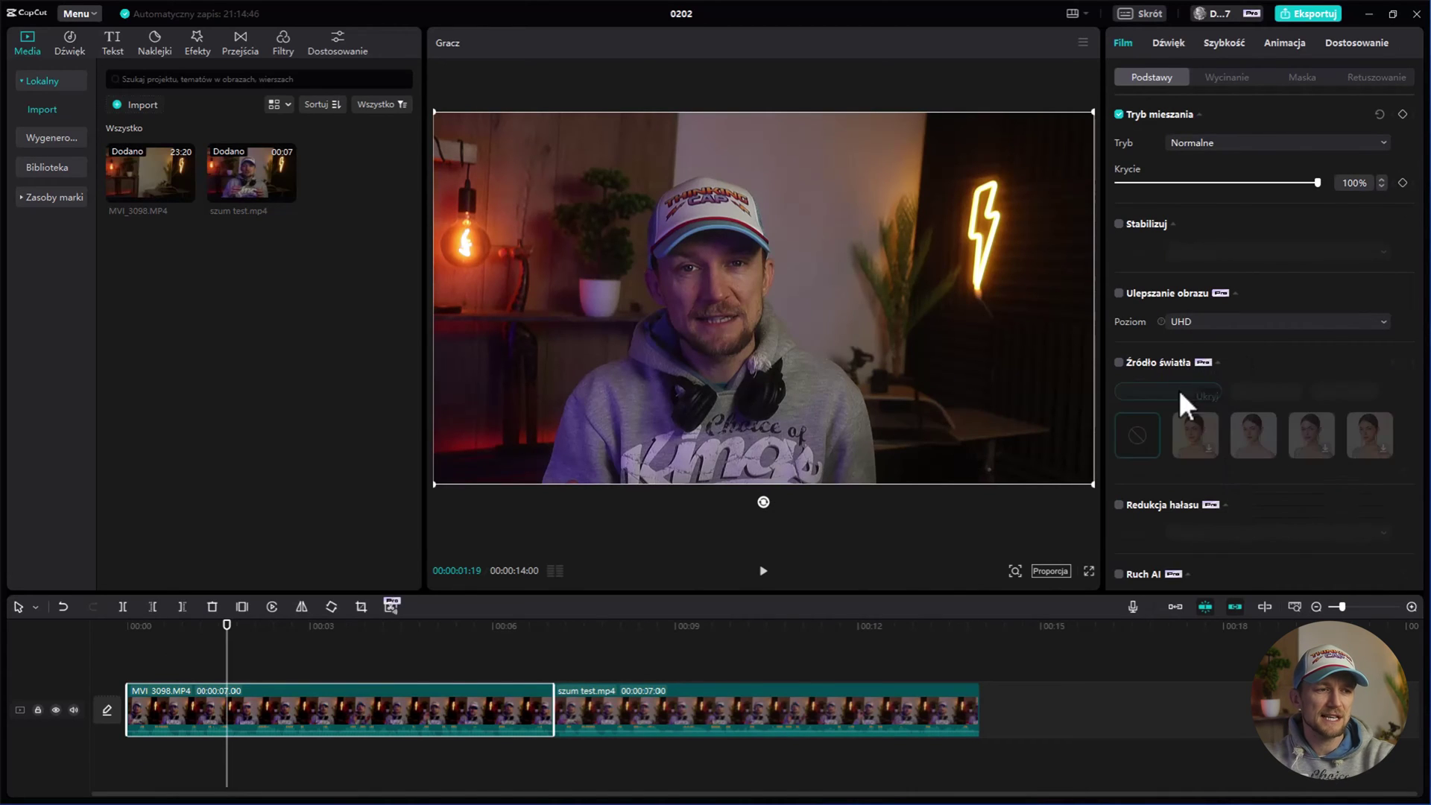
{"action": "left_click", "coordinate": [1120, 365]}
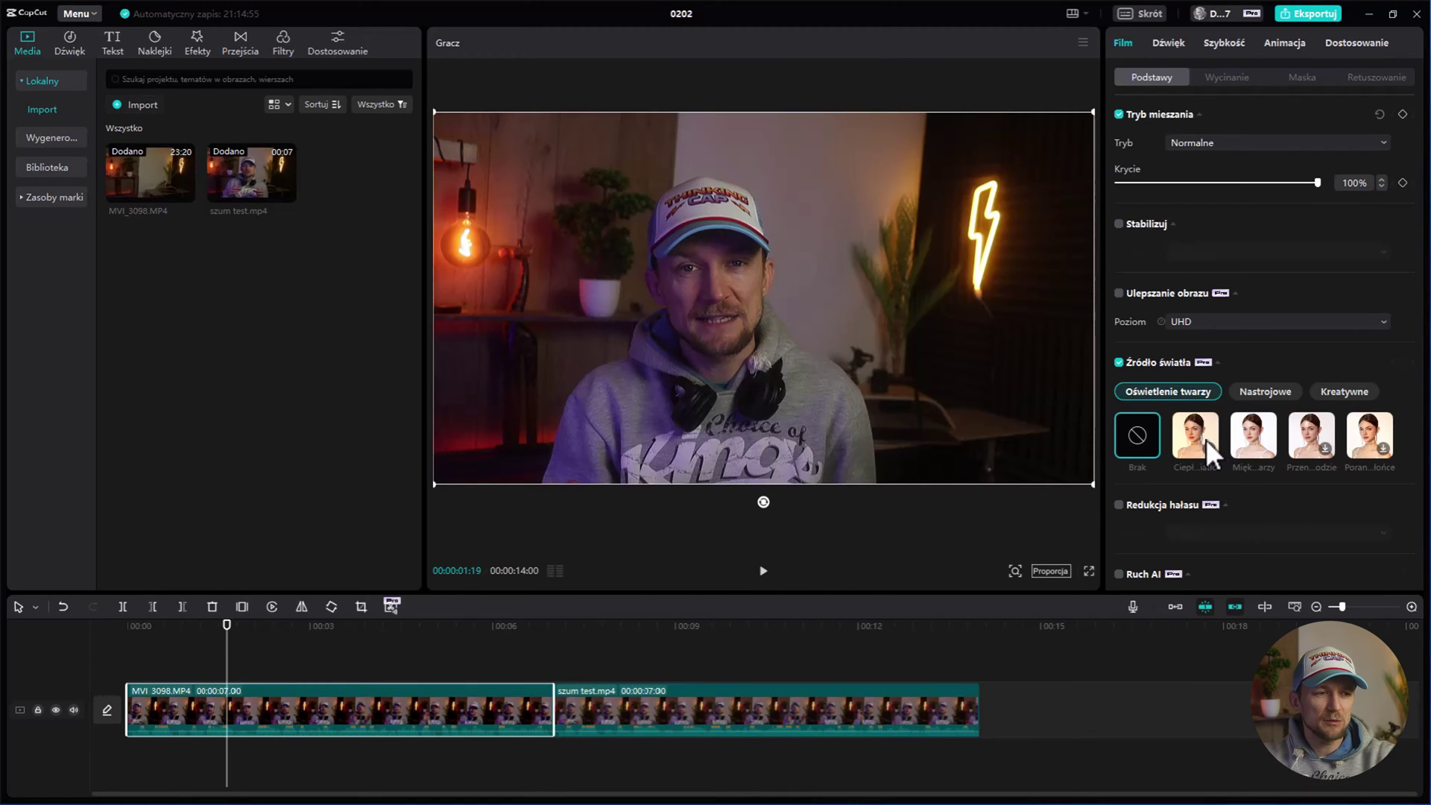
{"action": "left_click", "coordinate": [1254, 439]}
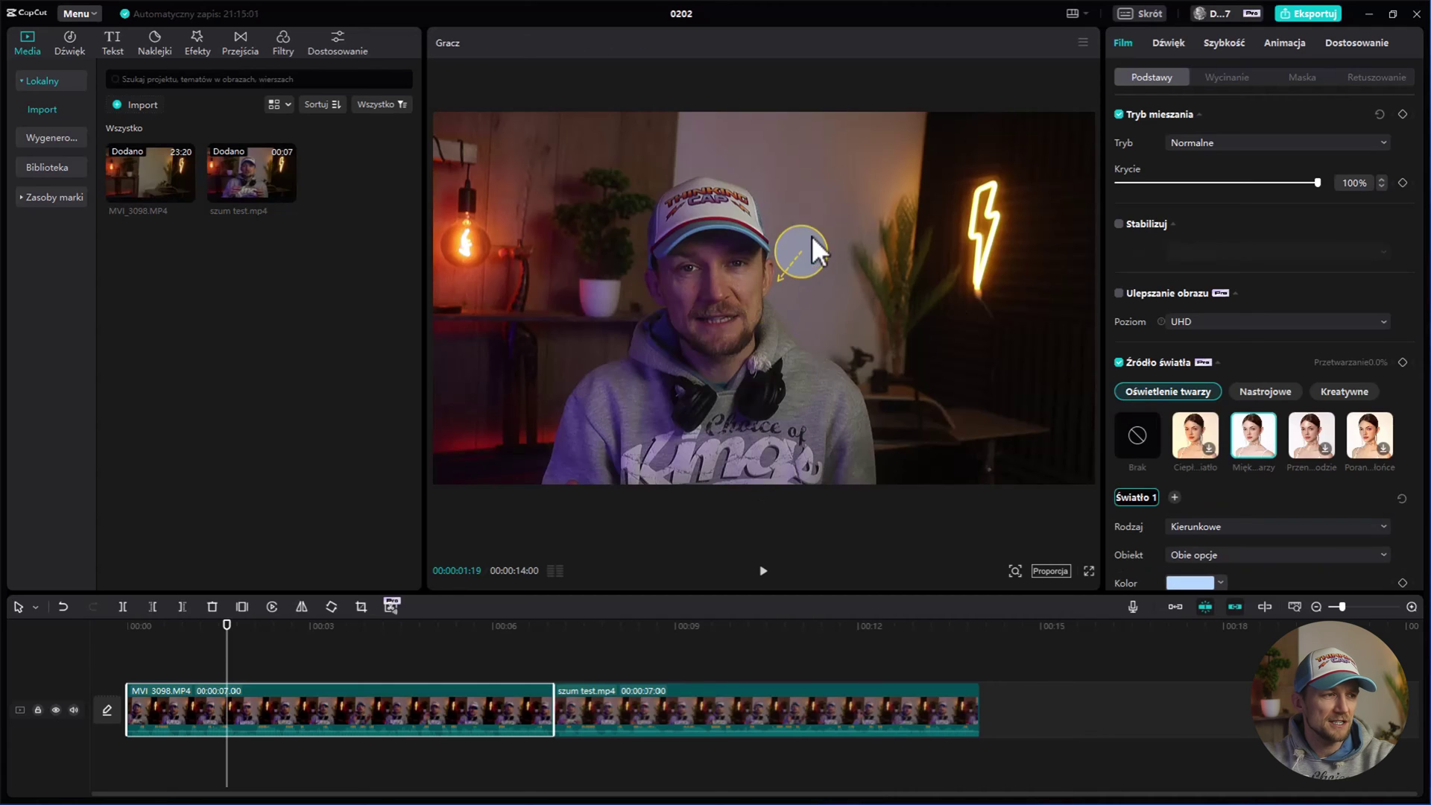
{"action": "left_click_drag", "start_coordinate": [885, 252], "coordinate": [881, 243]}
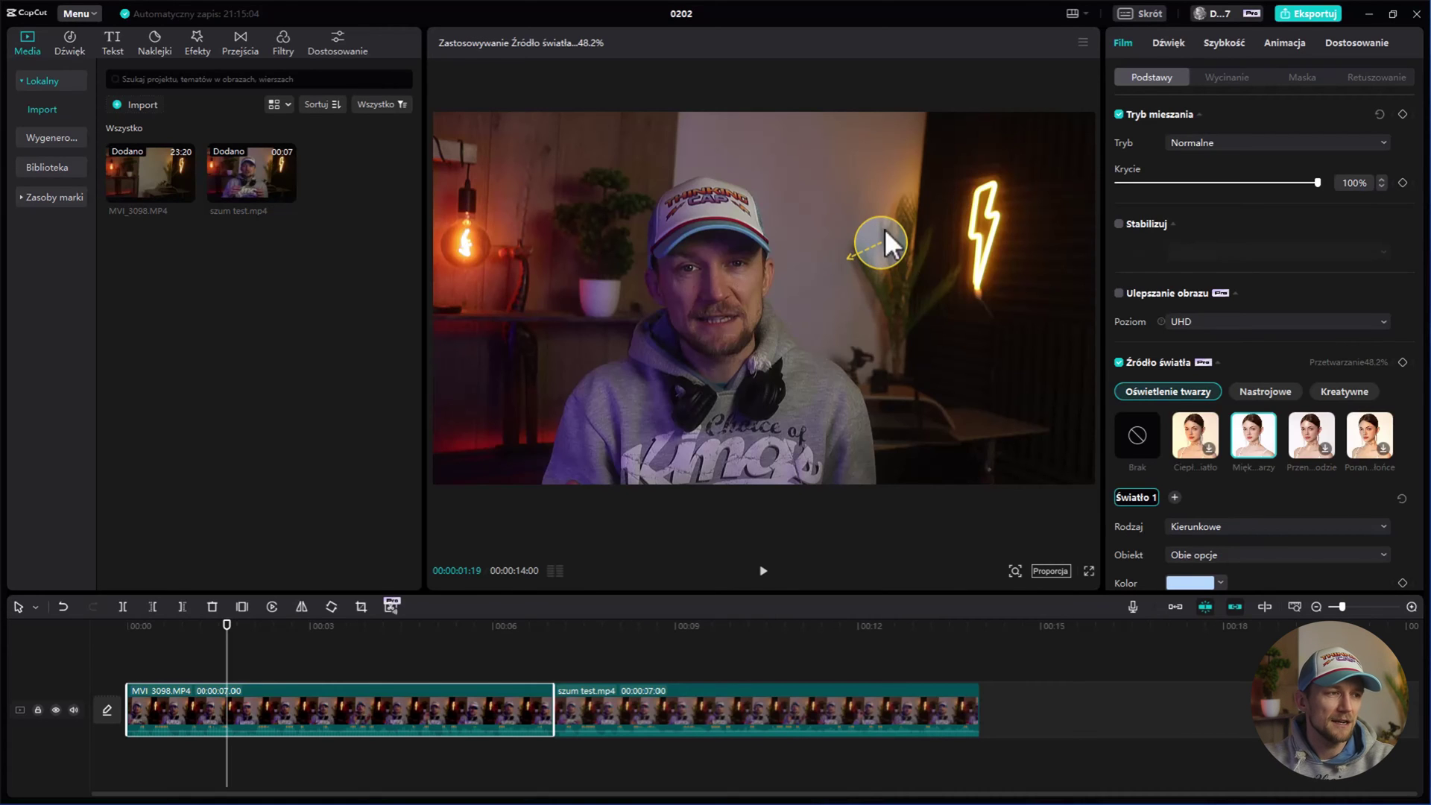
{"action": "left_click_drag", "start_coordinate": [882, 237], "coordinate": [515, 163]}
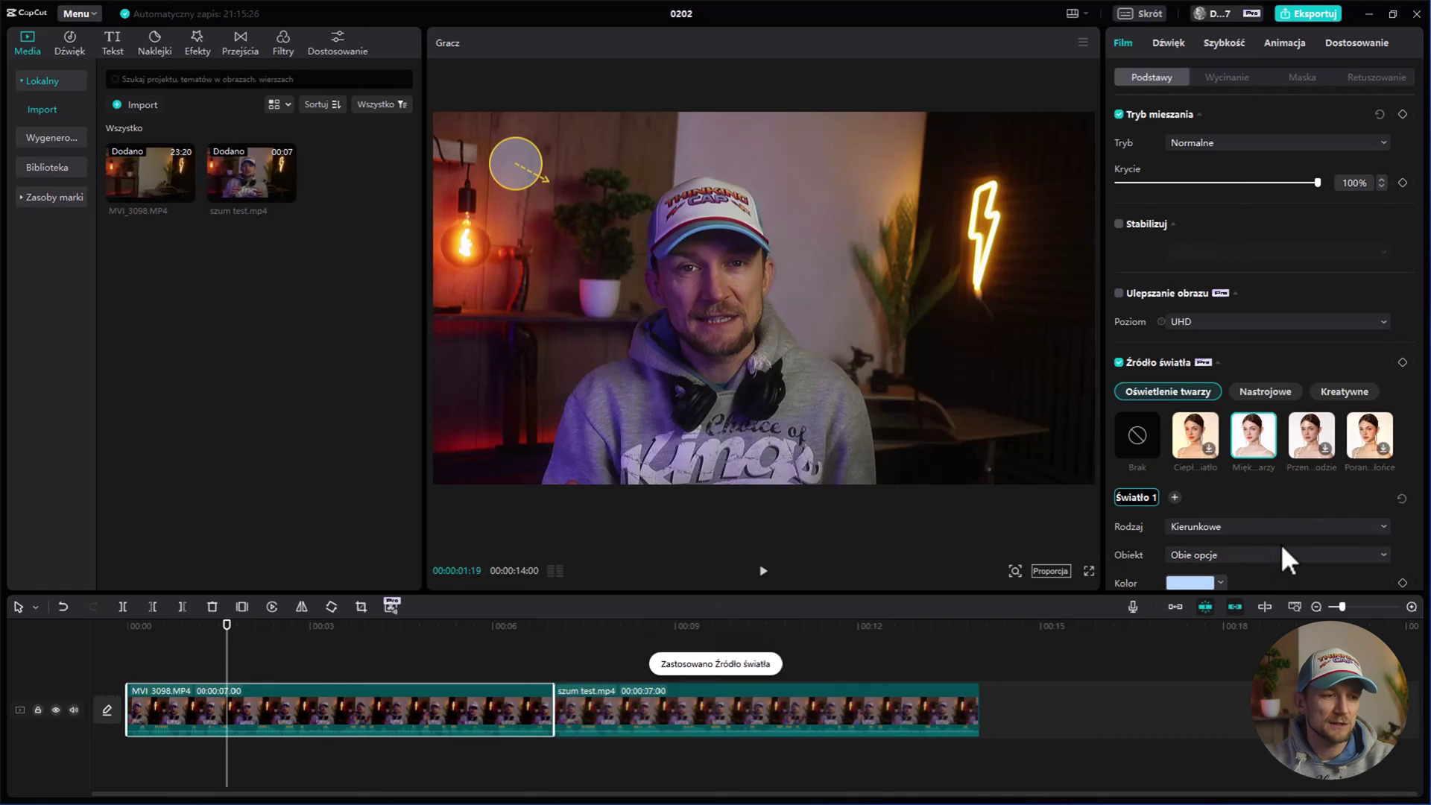
Step: Change the type of Światło 1 to Punktowe and move the light from above the bulb to beside the man's cap
{"action": "left_click", "coordinate": [1218, 525]}
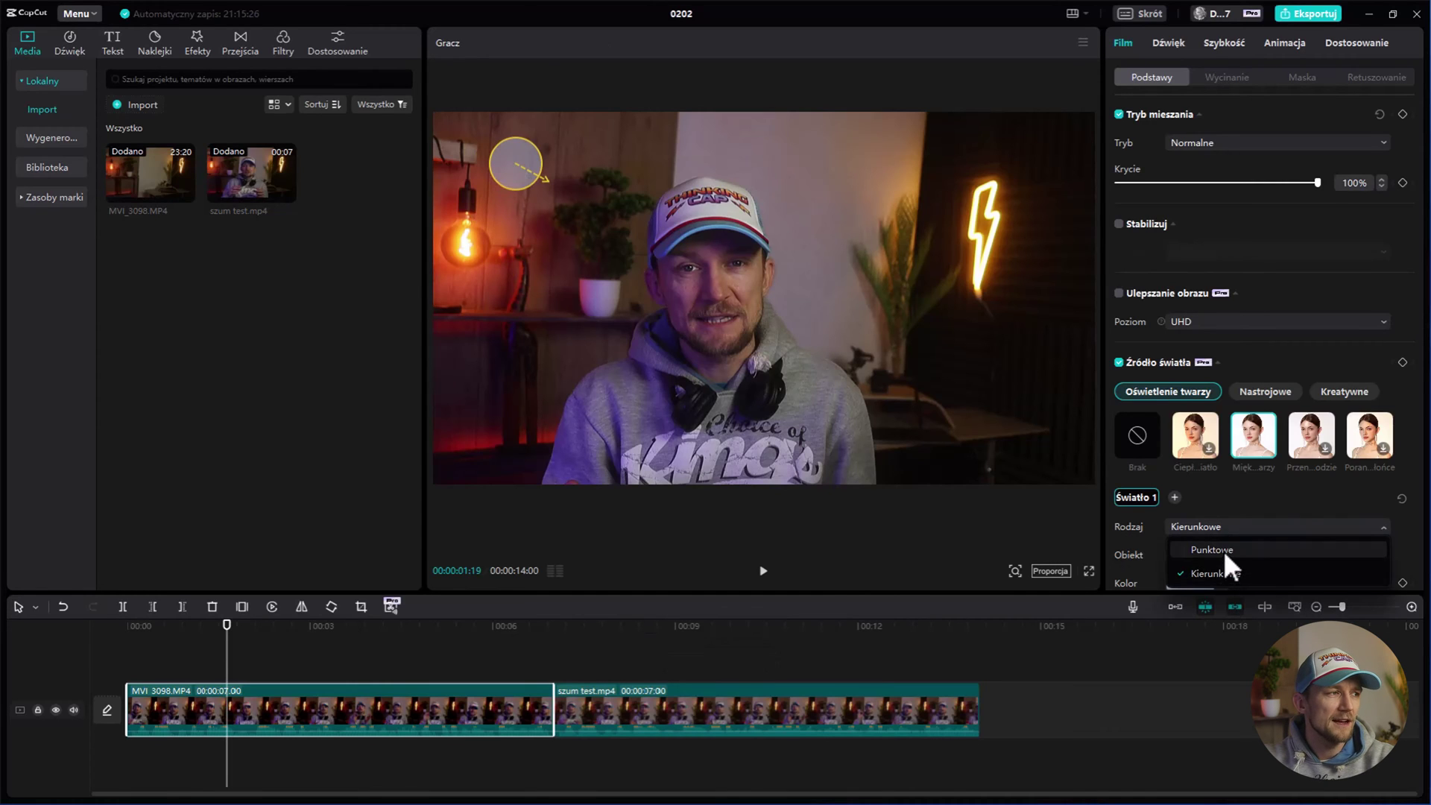
{"action": "left_click", "coordinate": [1222, 570]}
{"action": "left_click_drag", "start_coordinate": [515, 164], "coordinate": [720, 314]}
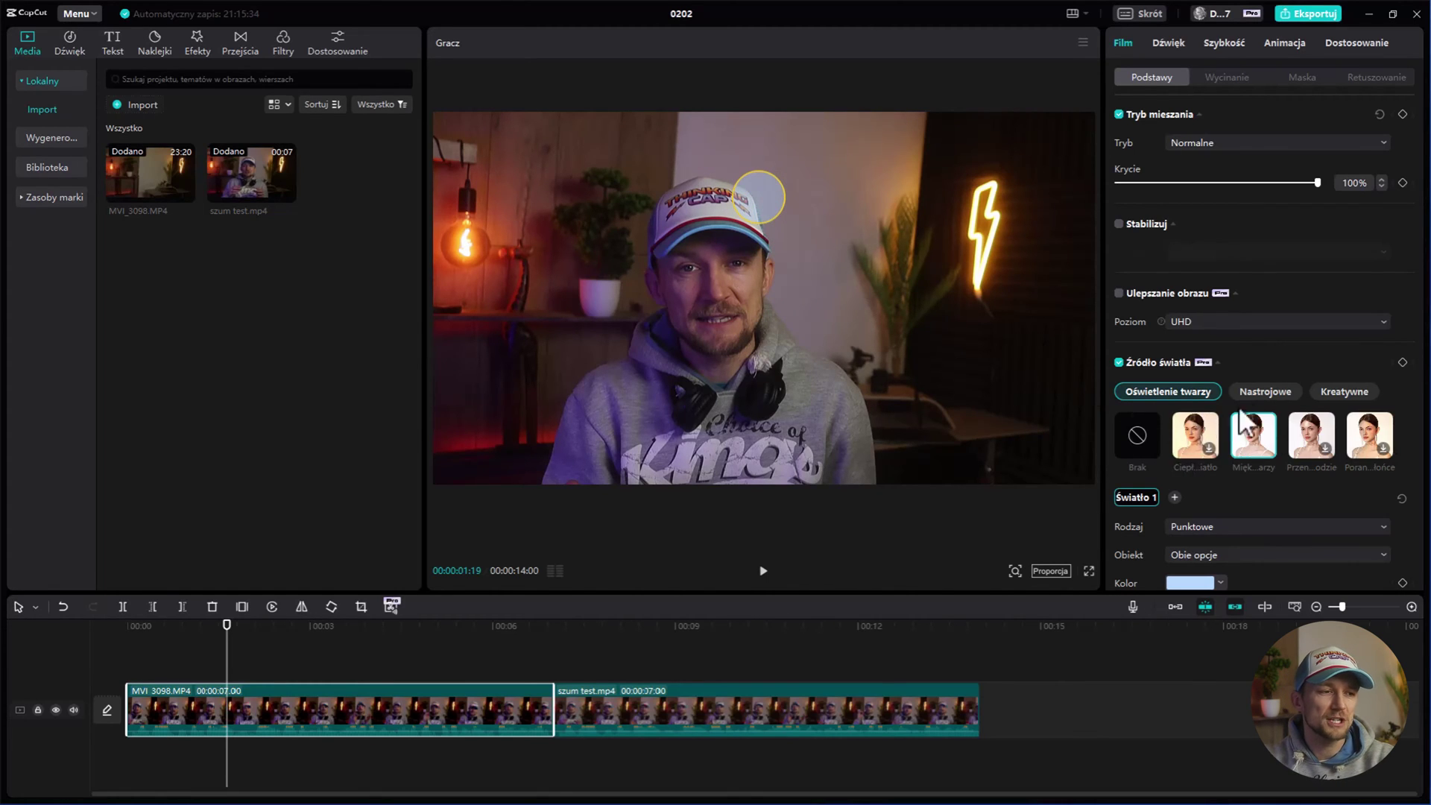
Step: Apply the second Nastrojowe light preset, moving its blue light just below the neon bolt and the light near the bulb over the plant
{"action": "left_click", "coordinate": [1264, 391]}
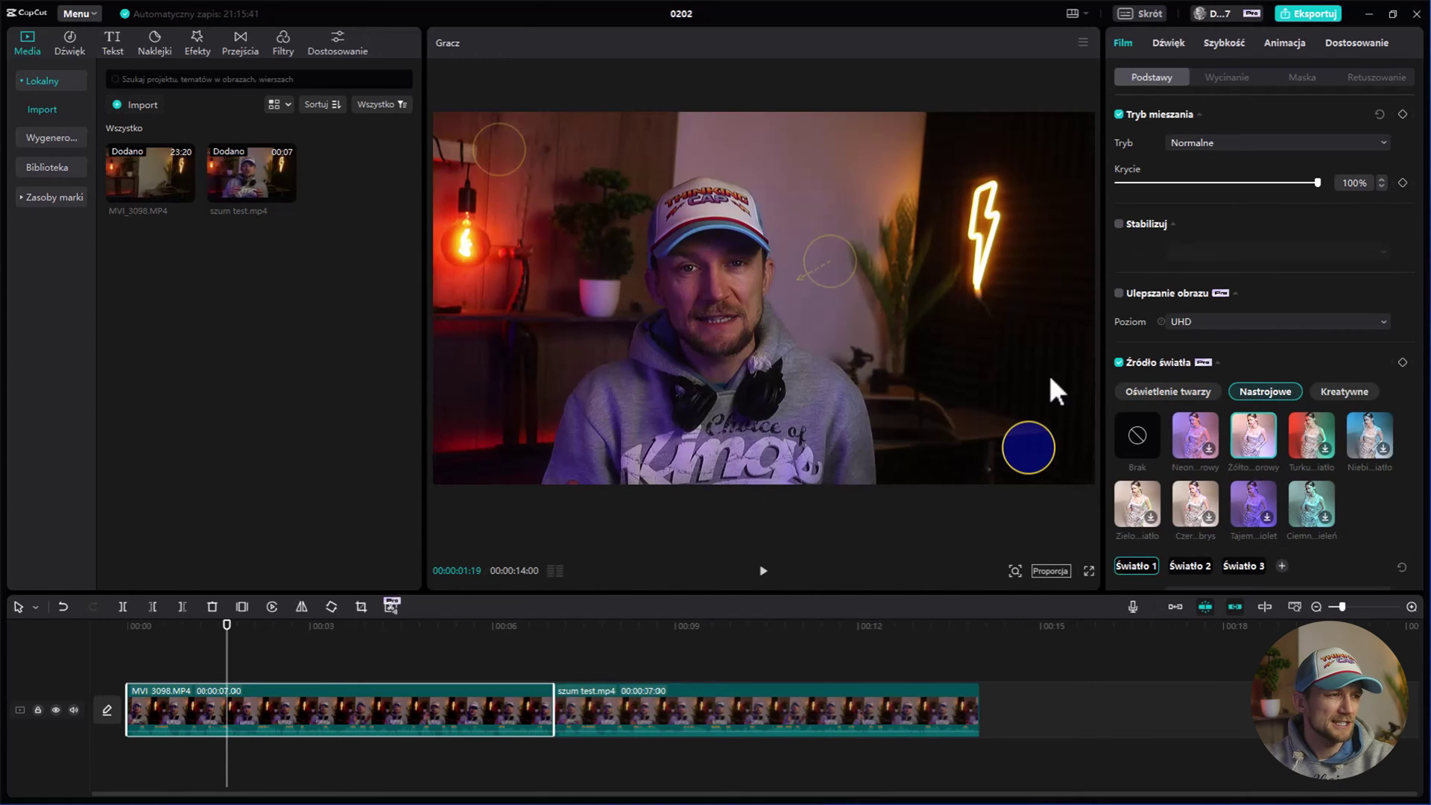
{"action": "left_click_drag", "start_coordinate": [1038, 460], "coordinate": [1014, 323]}
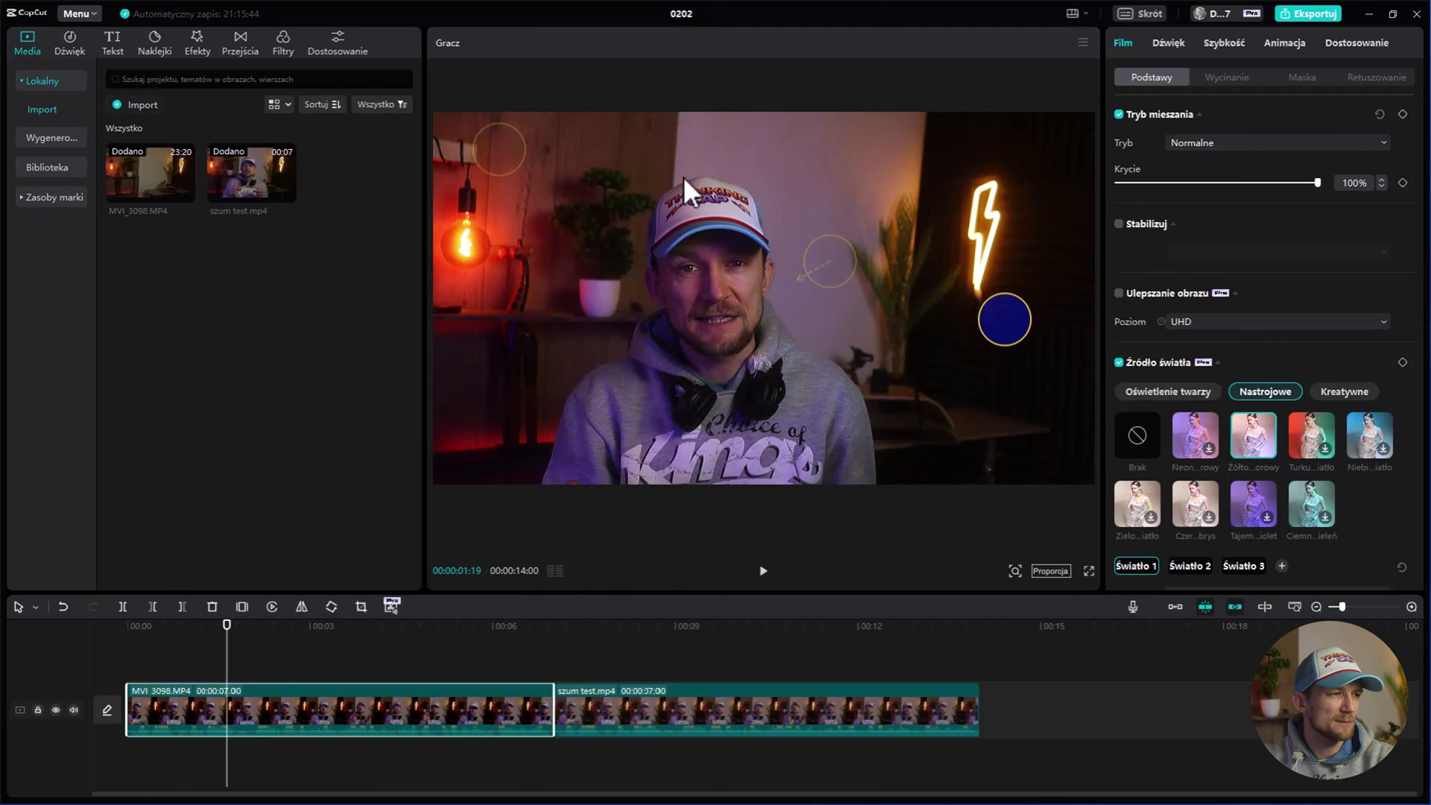
{"action": "left_click_drag", "start_coordinate": [507, 145], "coordinate": [619, 160]}
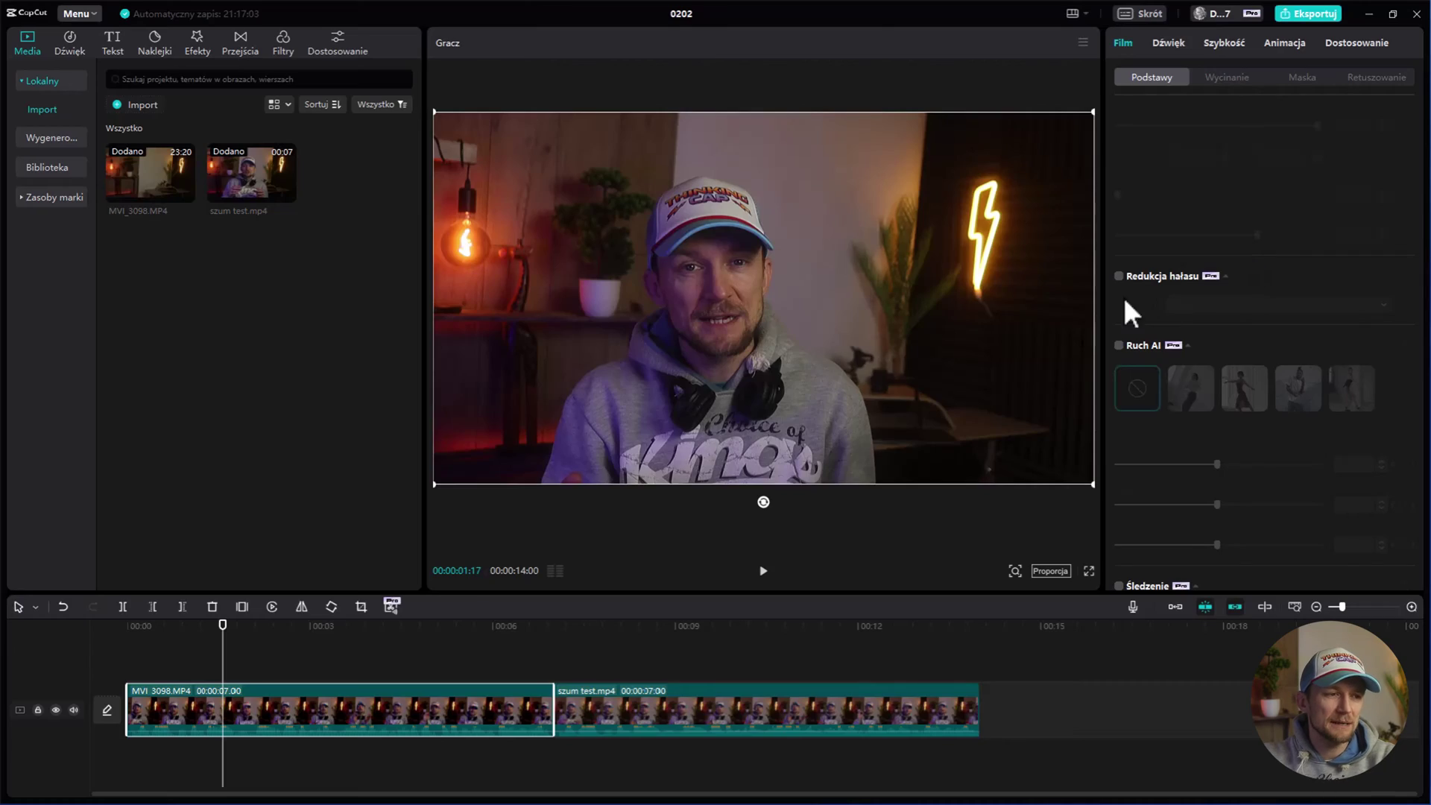
Step: Try Redukcja hałasu on MVI_3098.MP4 at the Słaby level and turn the noise reduction off again
{"action": "left_click", "coordinate": [1118, 276]}
{"action": "left_click", "coordinate": [1236, 298]}
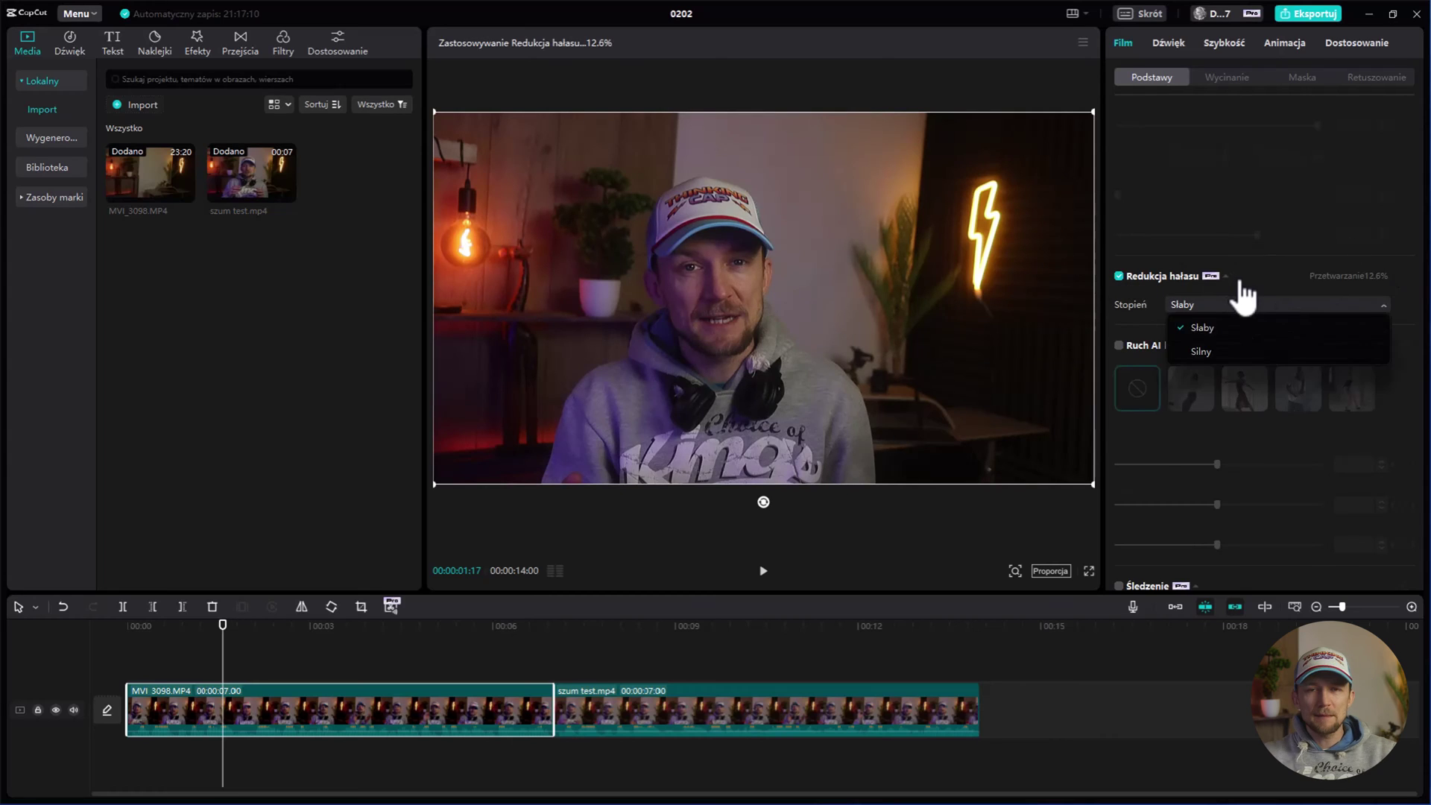
{"action": "left_click", "coordinate": [1201, 303]}
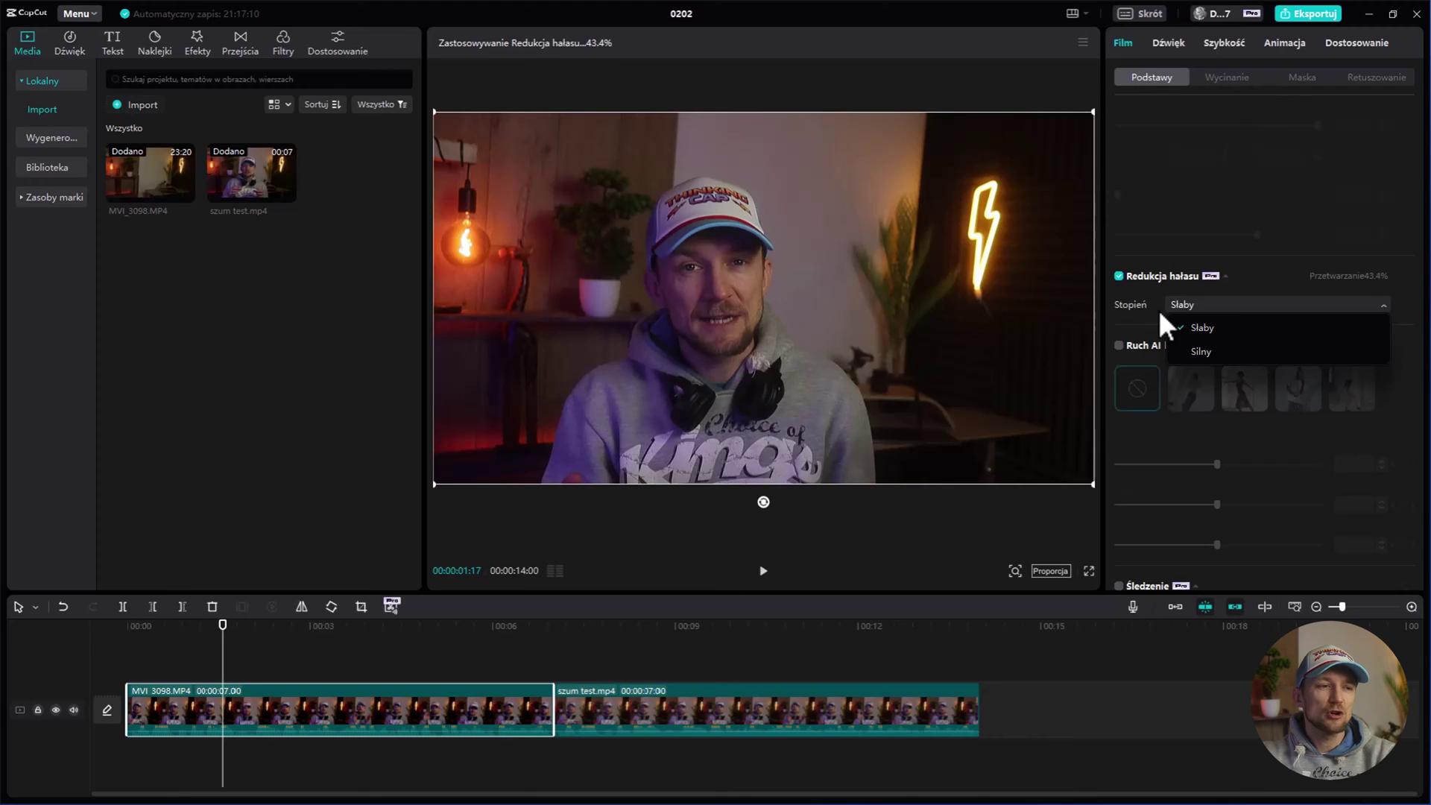
{"action": "left_click", "coordinate": [1119, 276]}
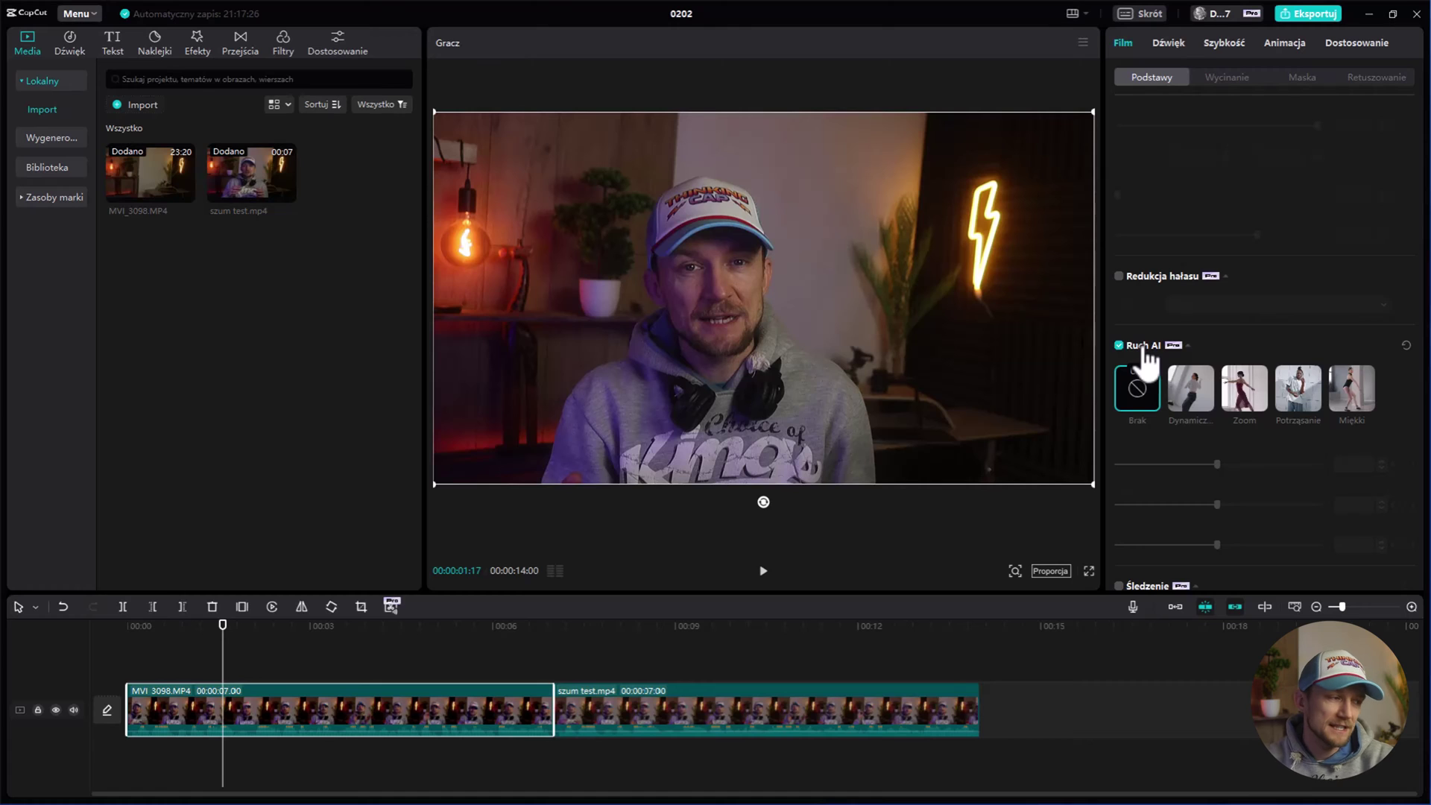
Step: Play MVI_3098.MP4 from about one second in to view its original motion with Ruch AI set to Brak
{"action": "left_click", "coordinate": [194, 626]}
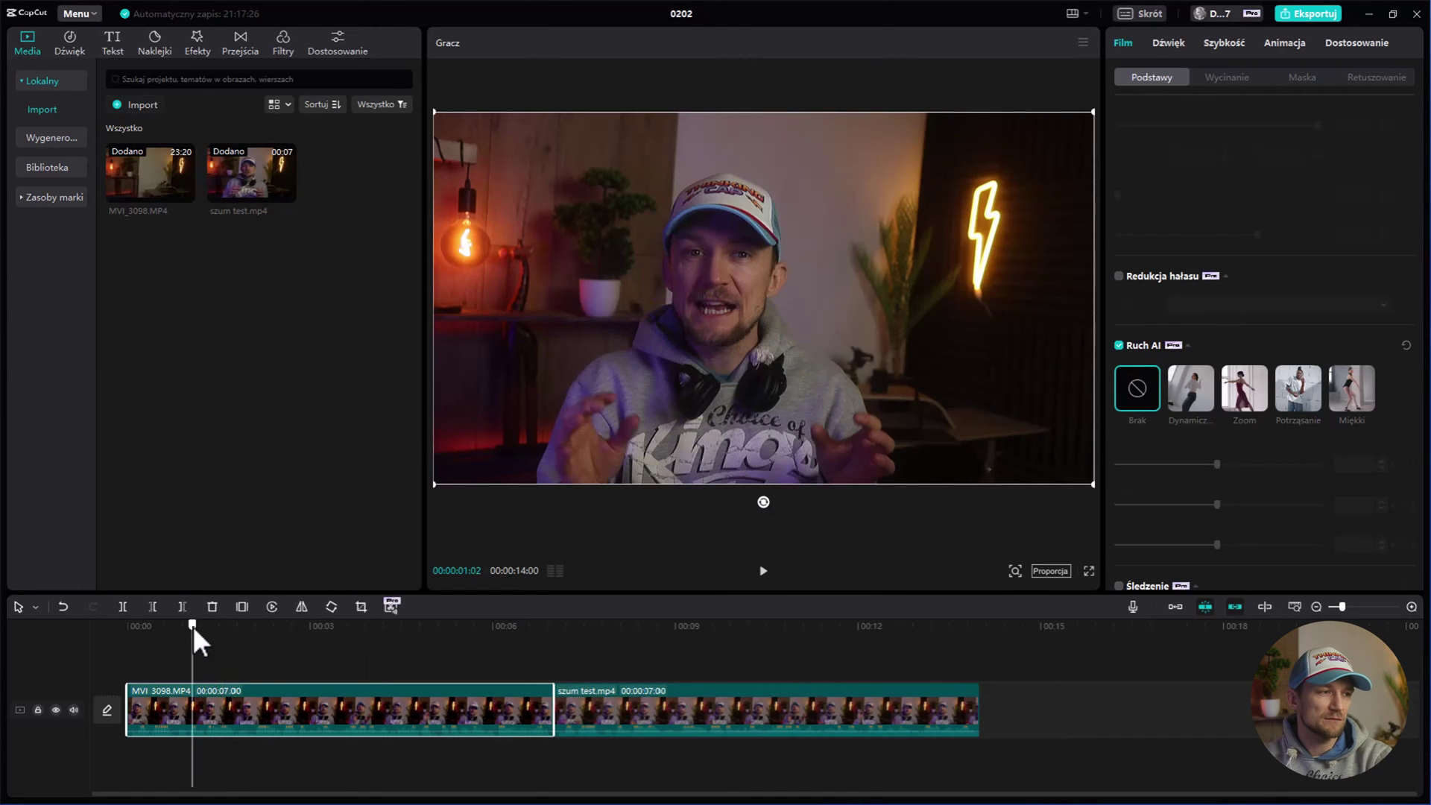
{"action": "key", "text": "space"}
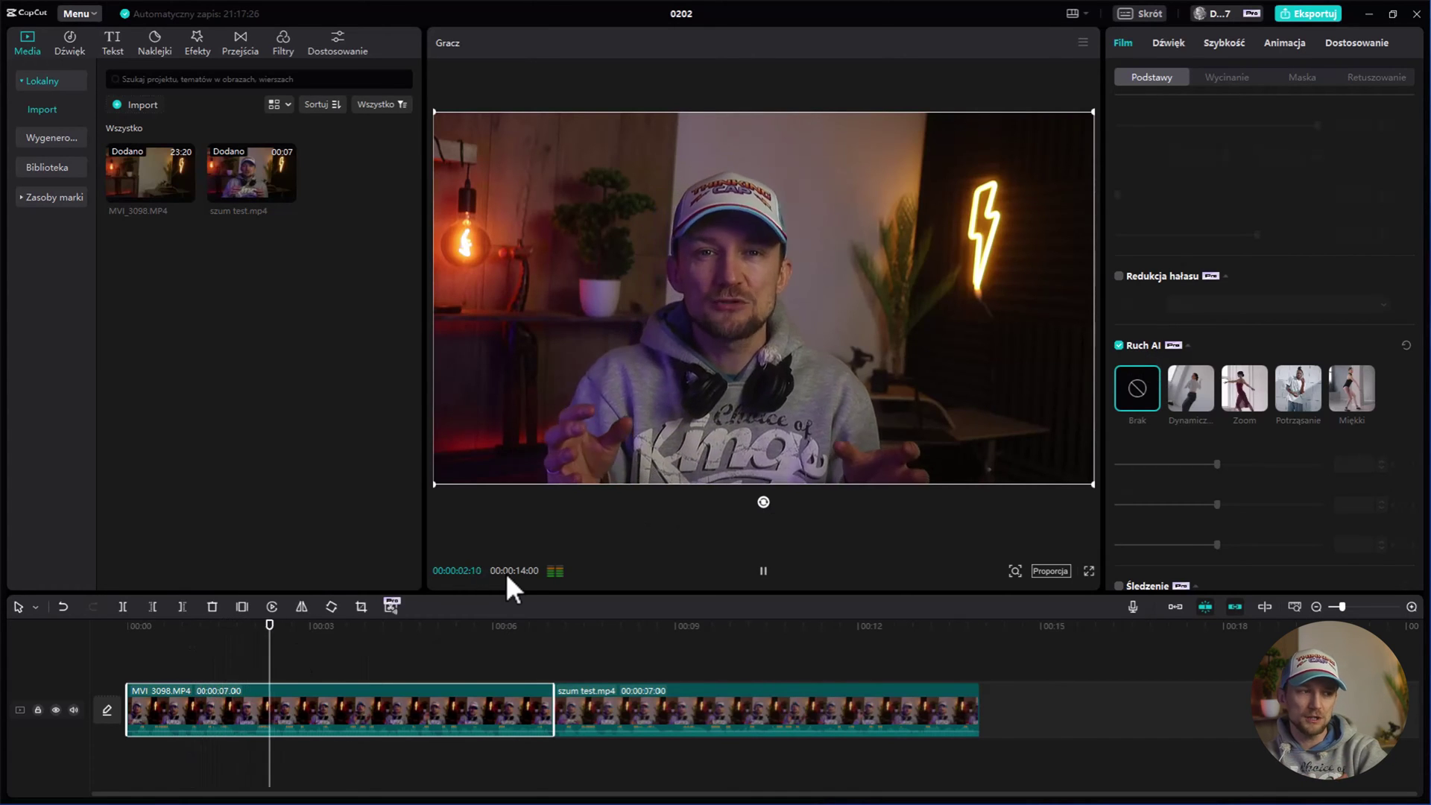
{"action": "key", "text": "space"}
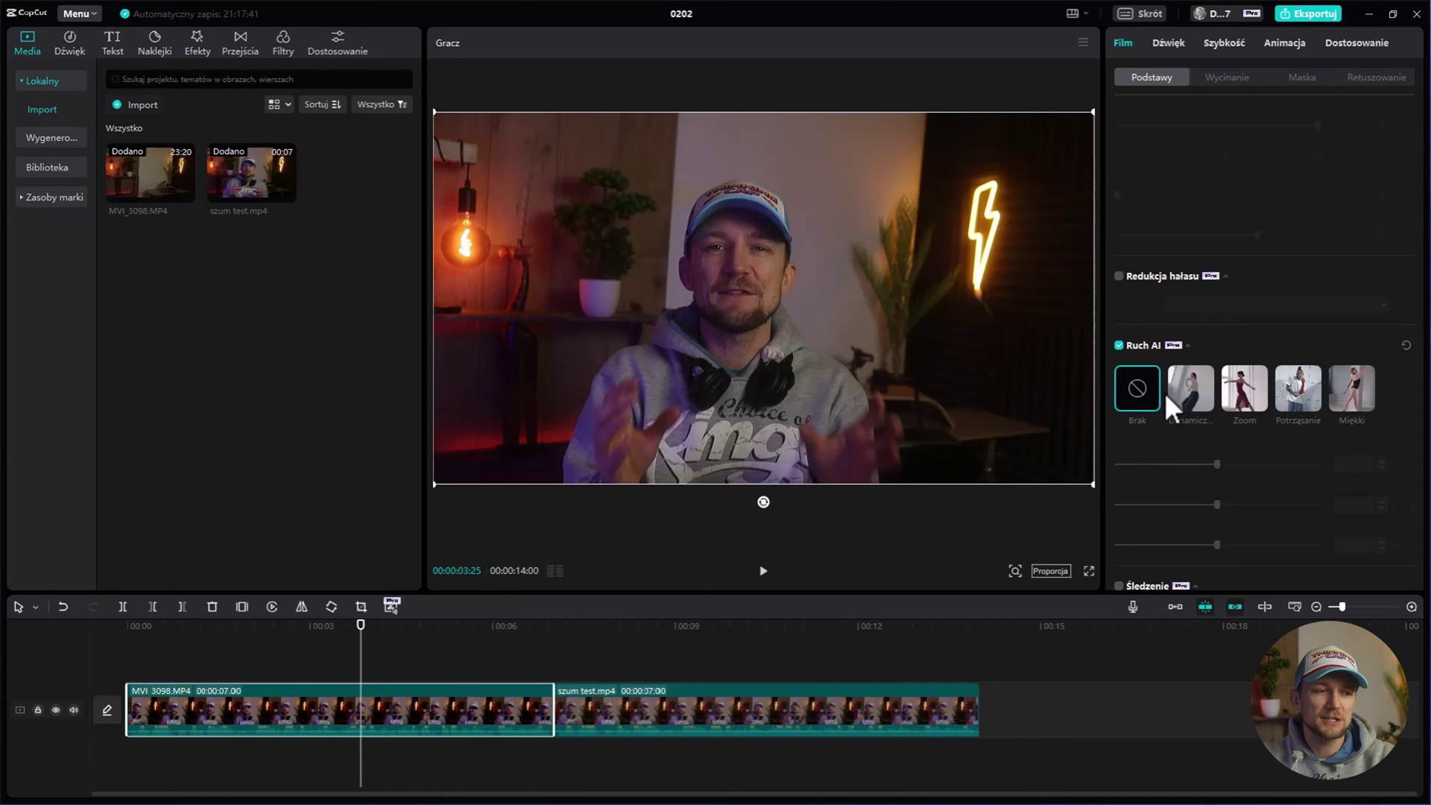
Step: Apply the dynamic Ruch AI preset to MVI_3098.MP4 and play the clip from its start
{"action": "left_click", "coordinate": [1187, 383]}
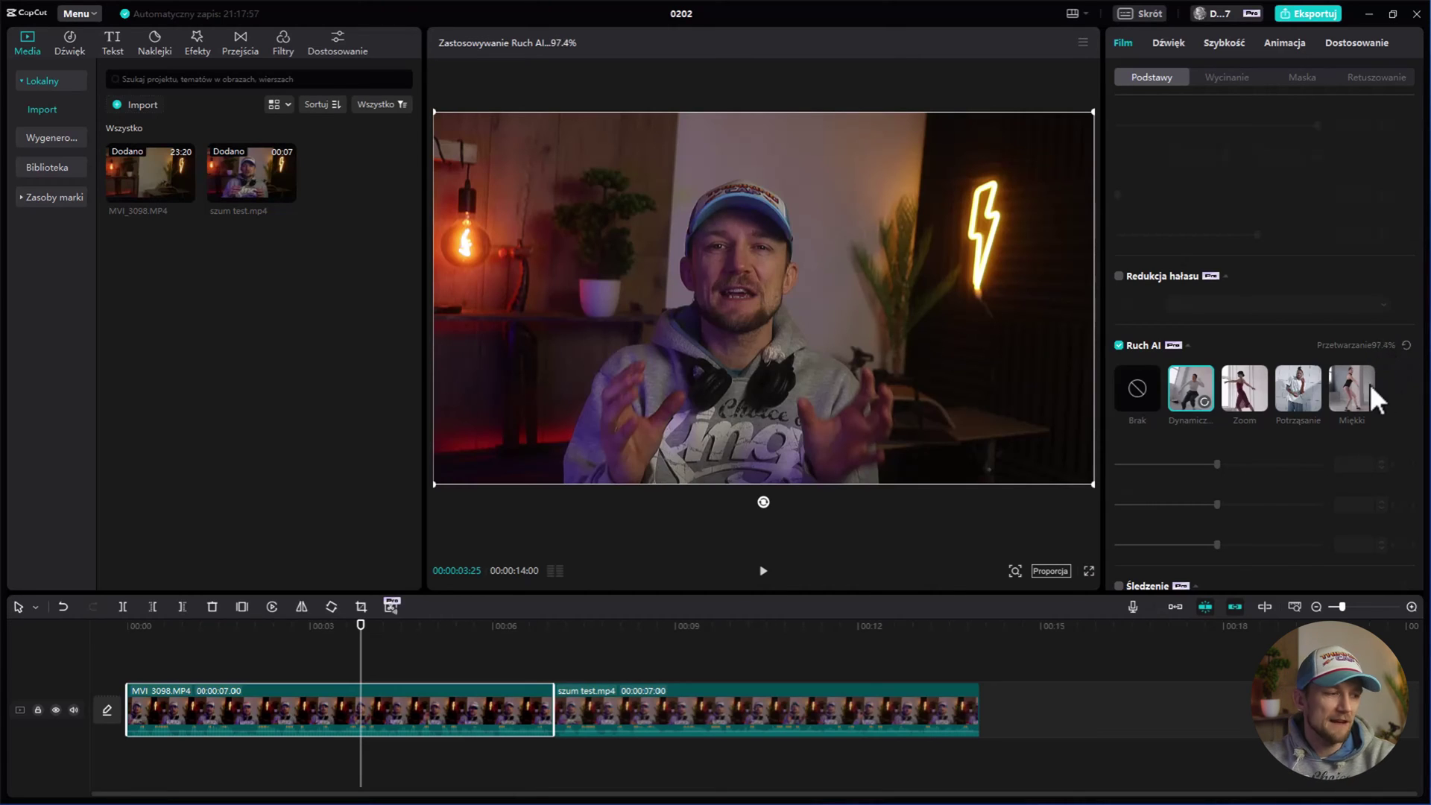
{"action": "key", "text": "Home"}
{"action": "key", "text": "space"}
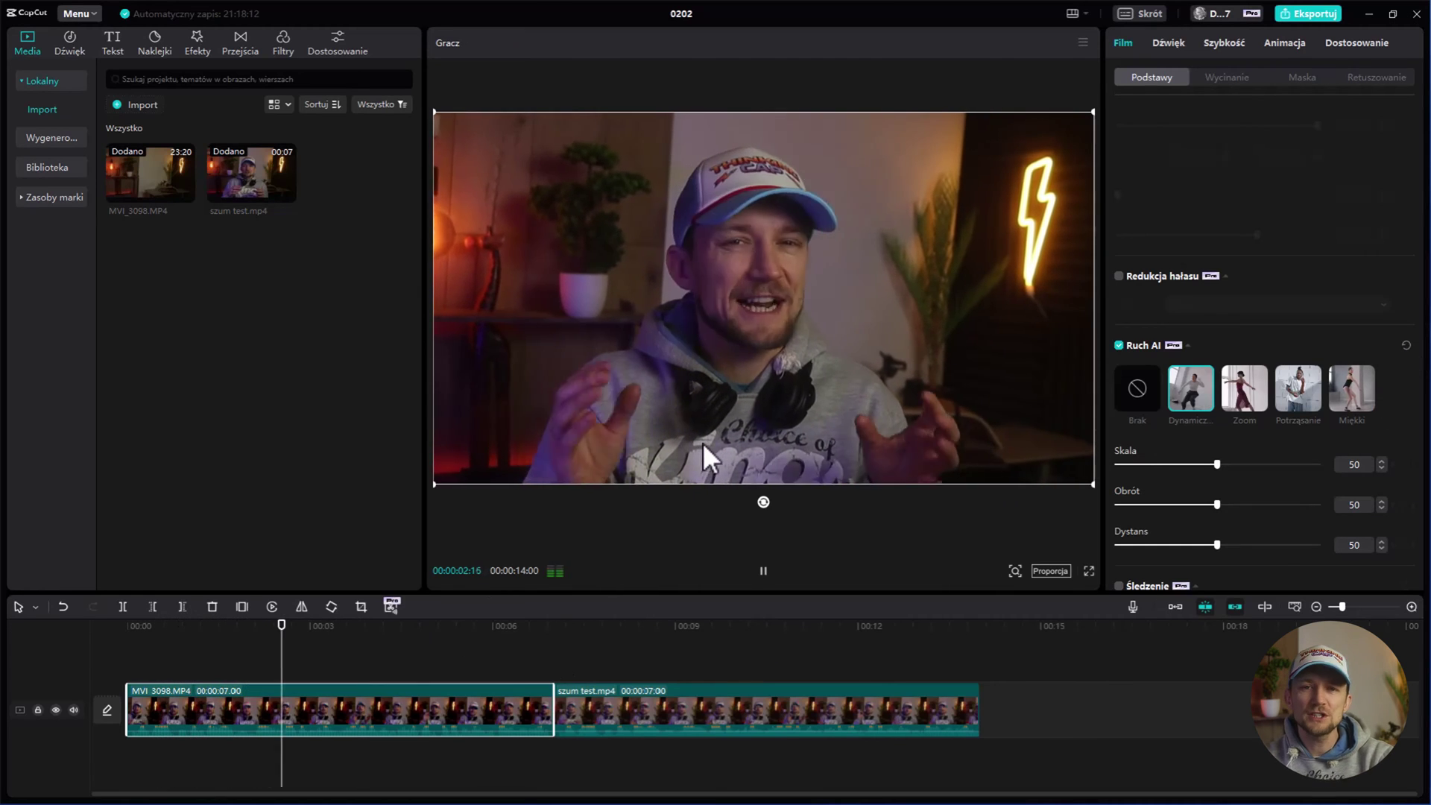
{"action": "key", "text": "space"}
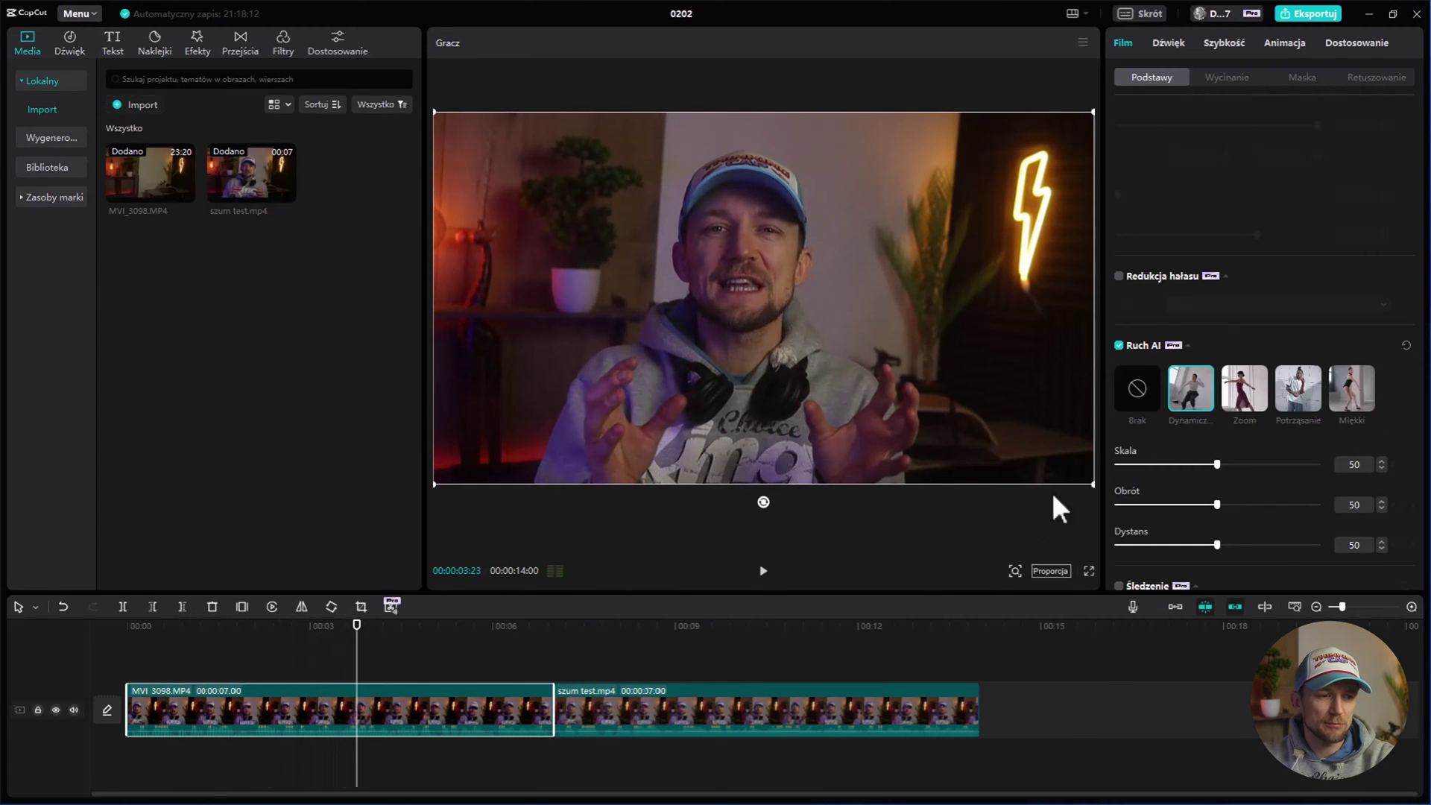
Step: Set the dynamic AI motion to Skala 36, Obrót 25 and Dystans 12, and play the clip again
{"action": "left_click_drag", "start_coordinate": [1214, 463], "coordinate": [1140, 550]}
{"action": "scroll", "coordinate": [1196, 531], "scroll_direction": "down", "scroll_amount": 1}
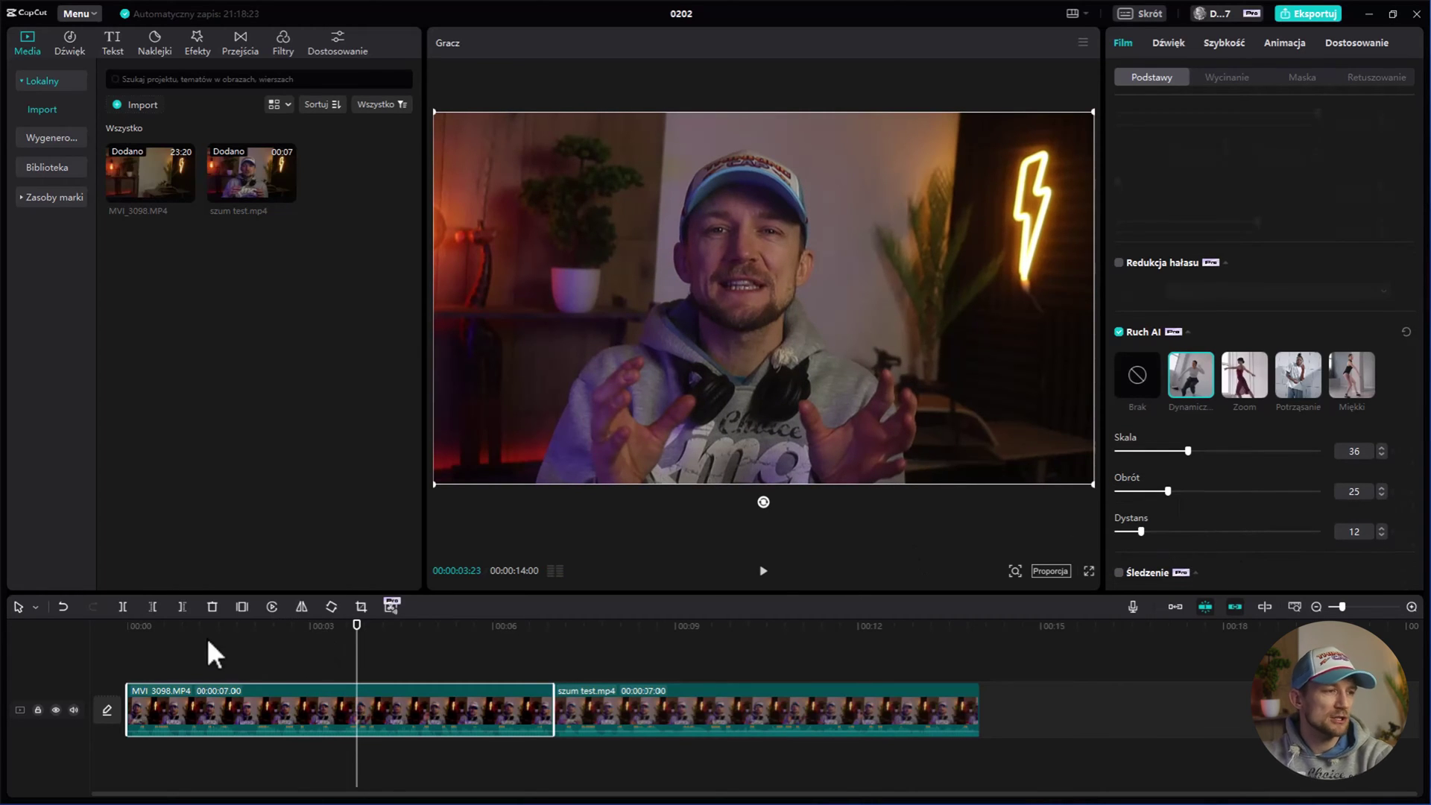
{"action": "left_click", "coordinate": [167, 628]}
{"action": "key", "text": "space"}
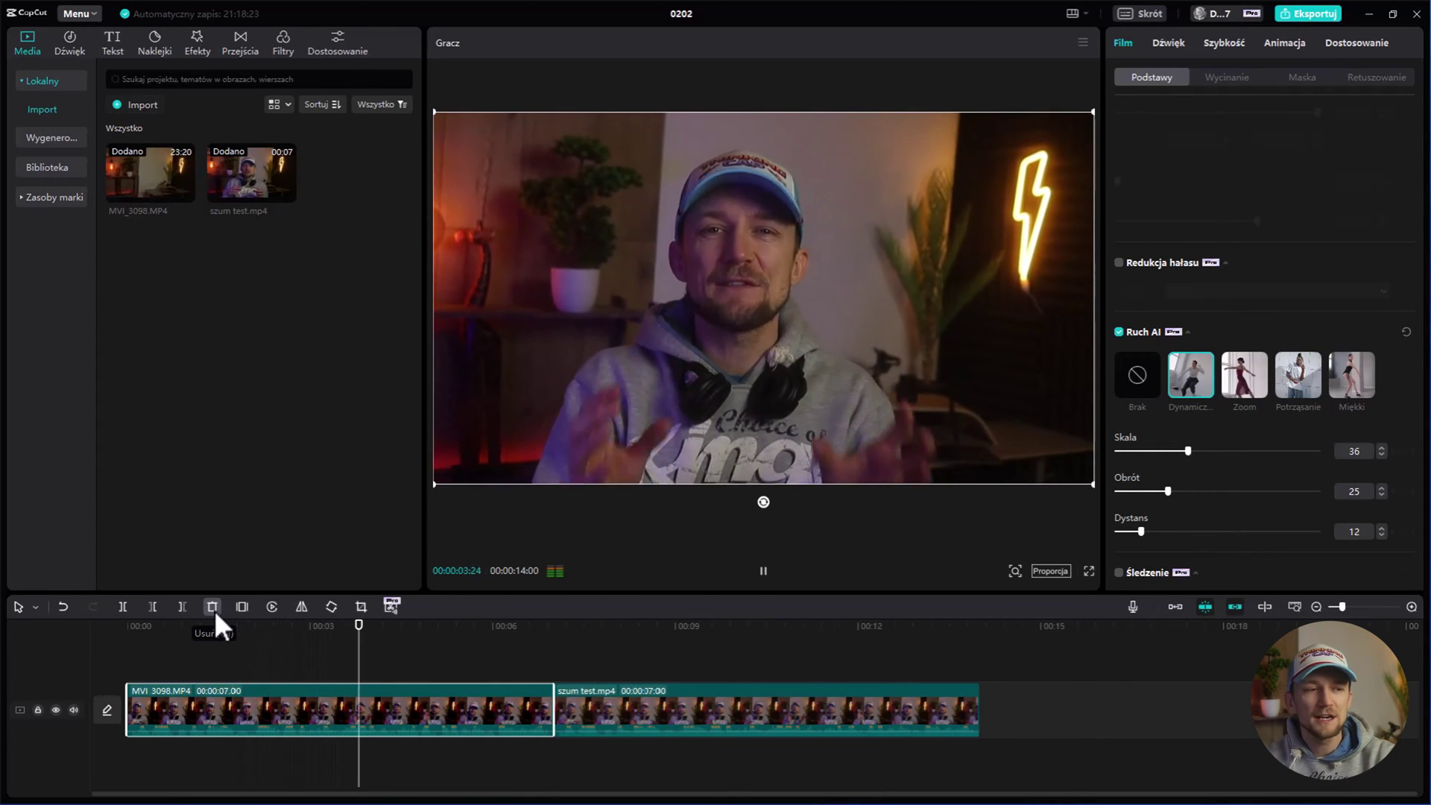
{"action": "key", "text": "space"}
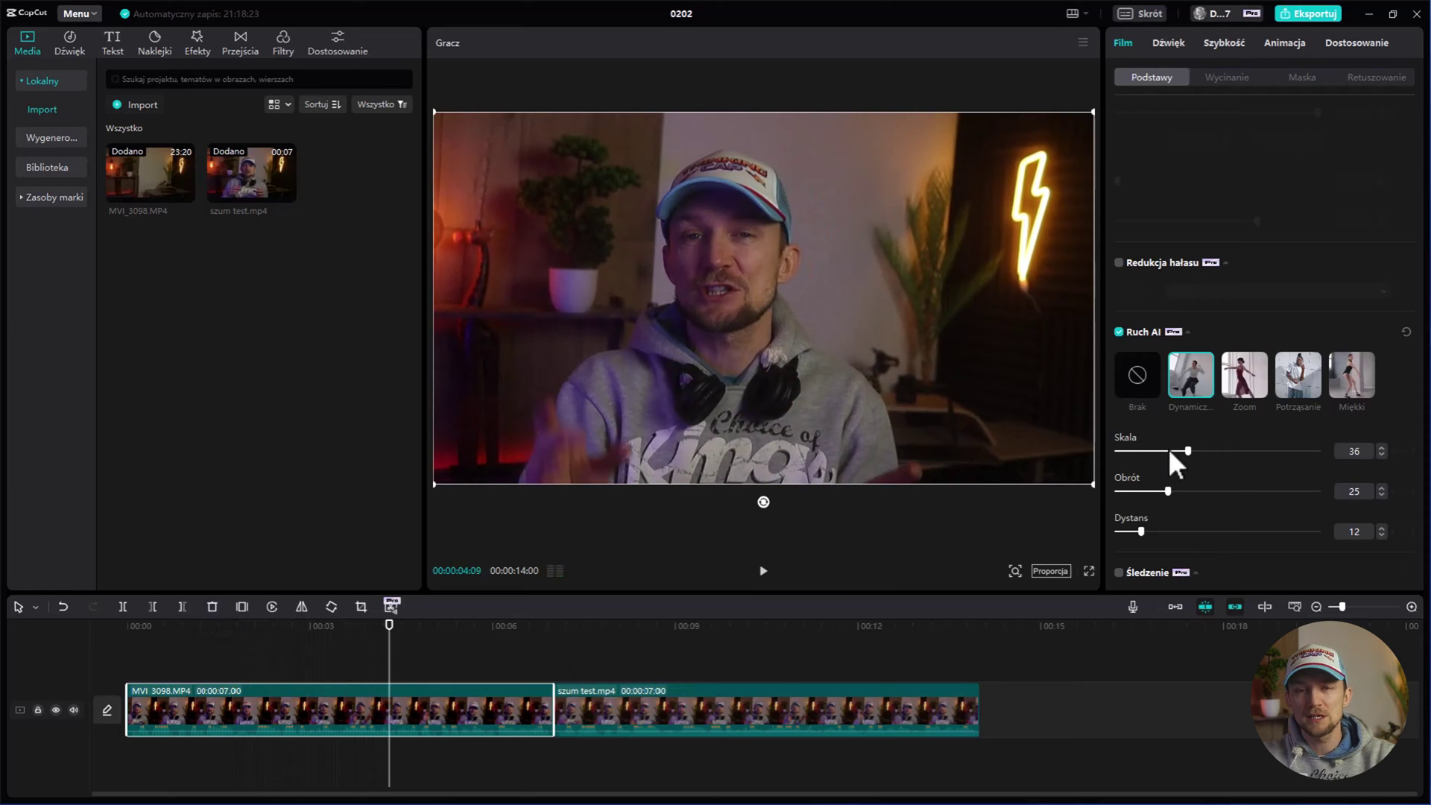
Step: Try a Spersonalizowane cutout of the man's face with the smart brush at size 20, and turn the cutout off again
{"action": "scroll", "coordinate": [1247, 449], "scroll_direction": "down", "scroll_amount": 5}
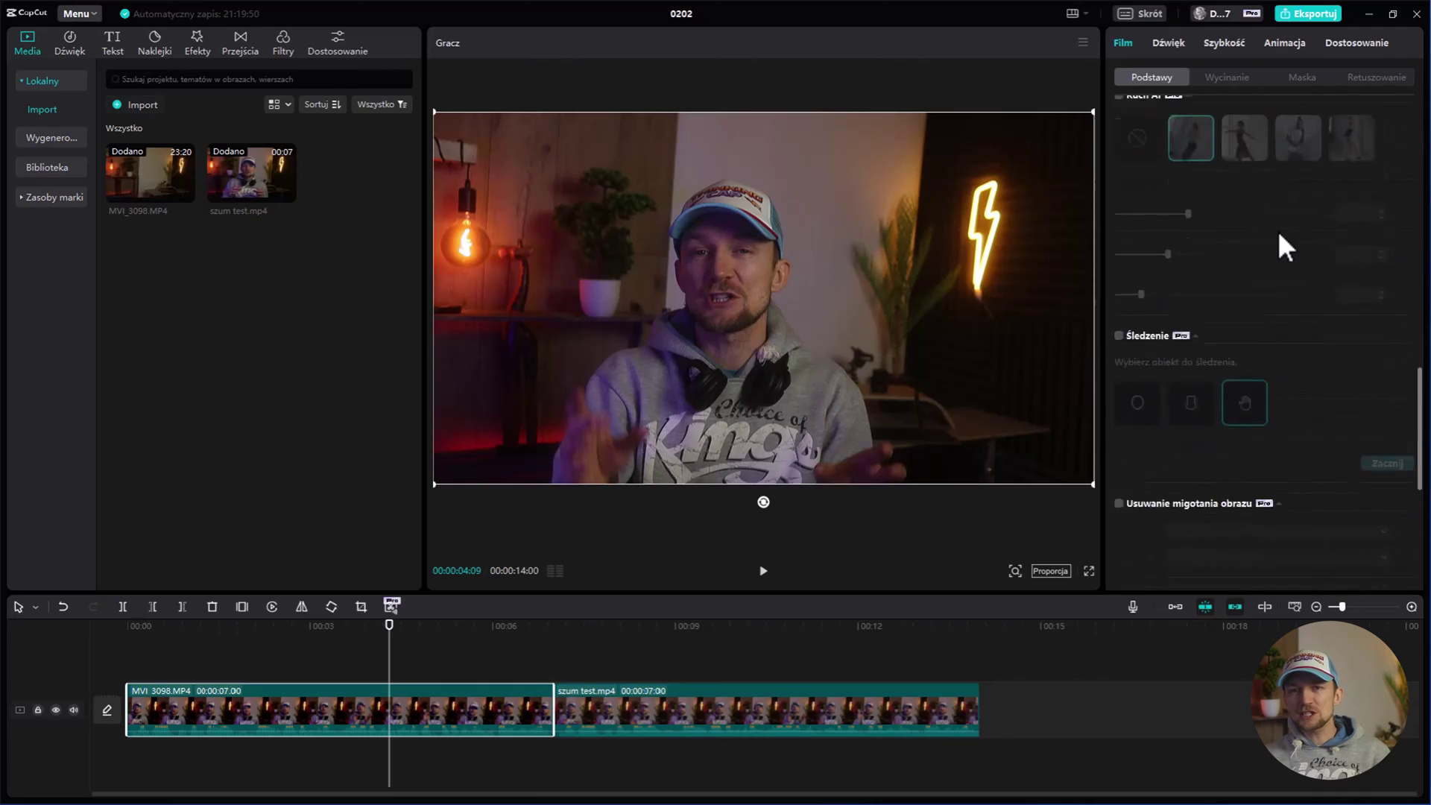
{"action": "scroll", "coordinate": [1279, 235], "scroll_direction": "up", "scroll_amount": 10}
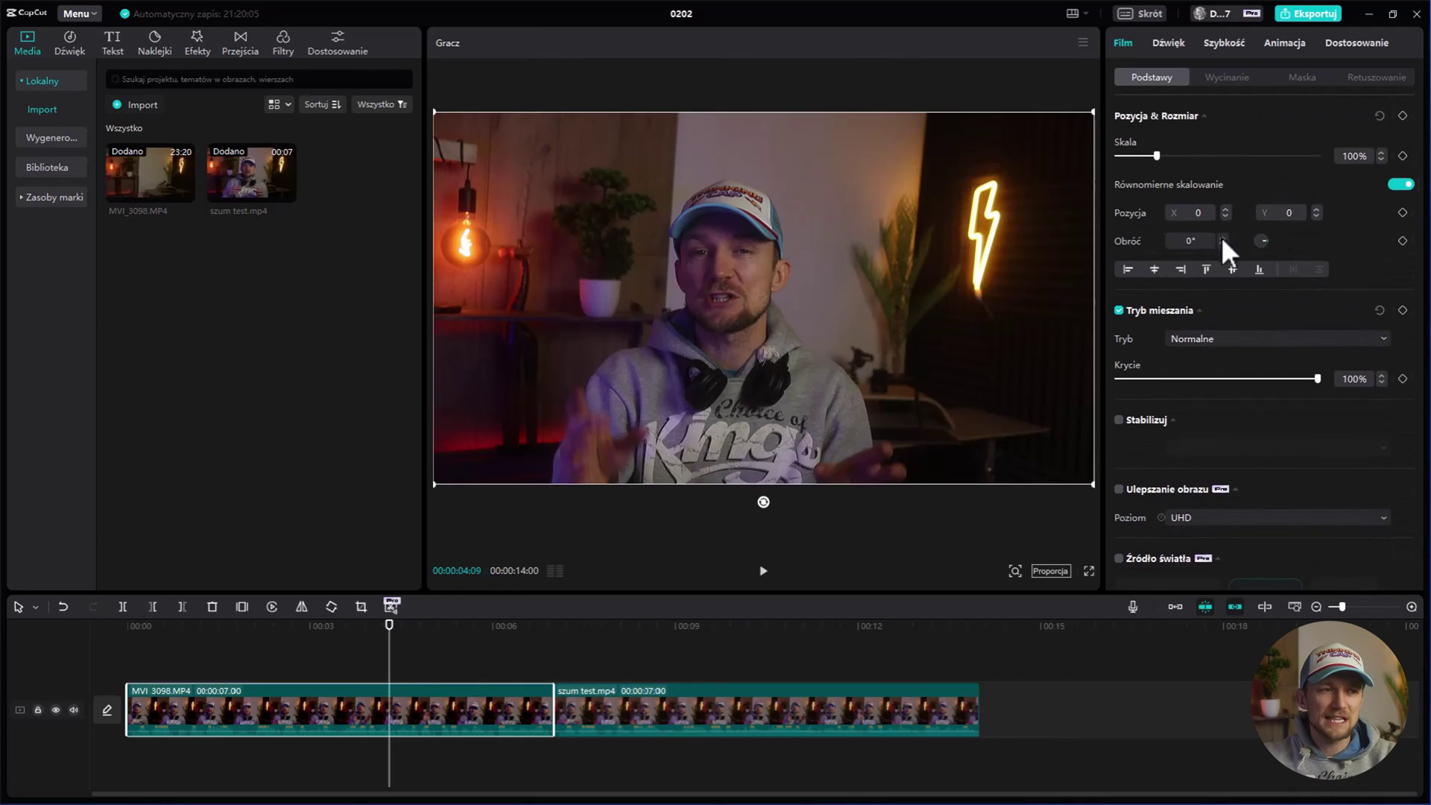
{"action": "left_click", "coordinate": [1226, 78]}
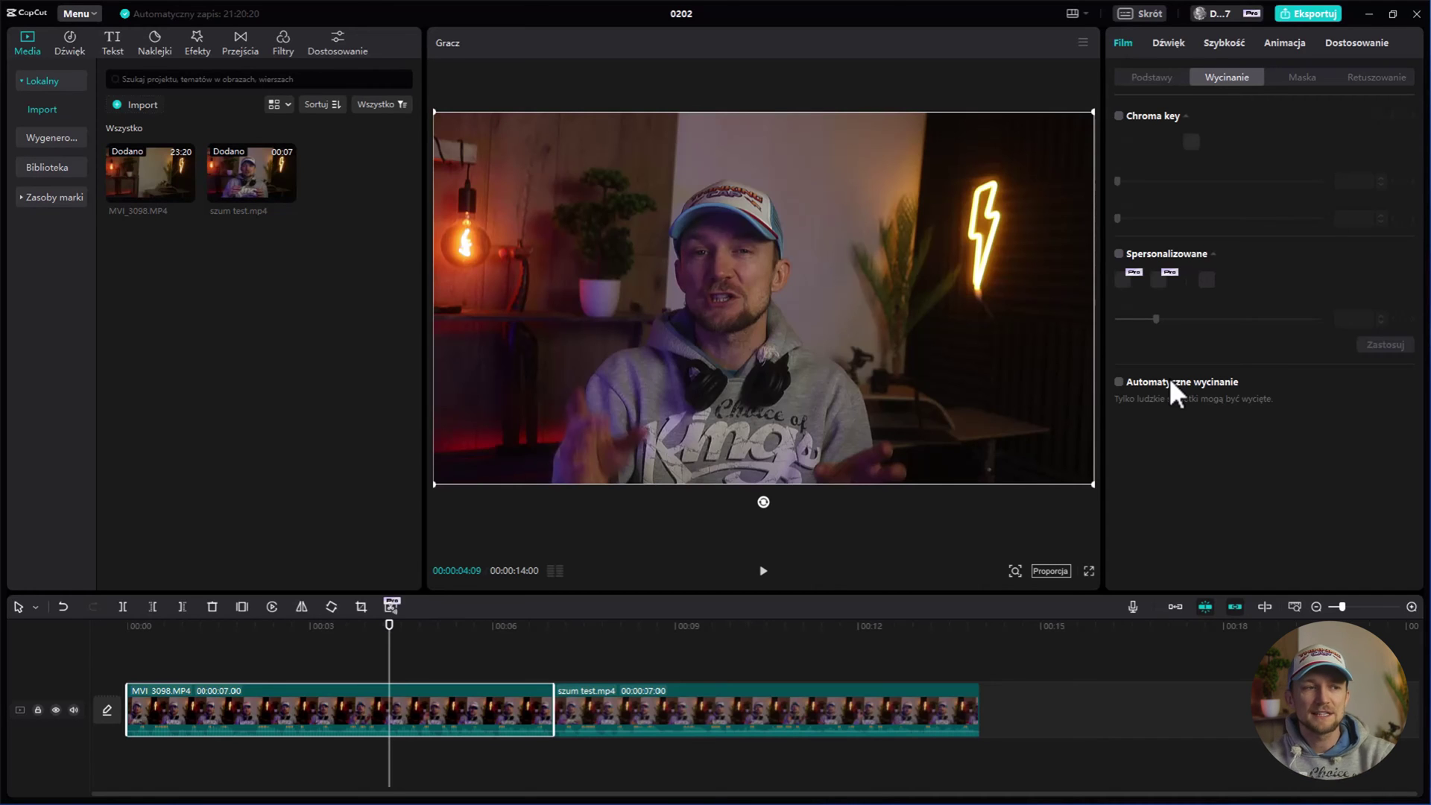
{"action": "left_click", "coordinate": [1118, 254]}
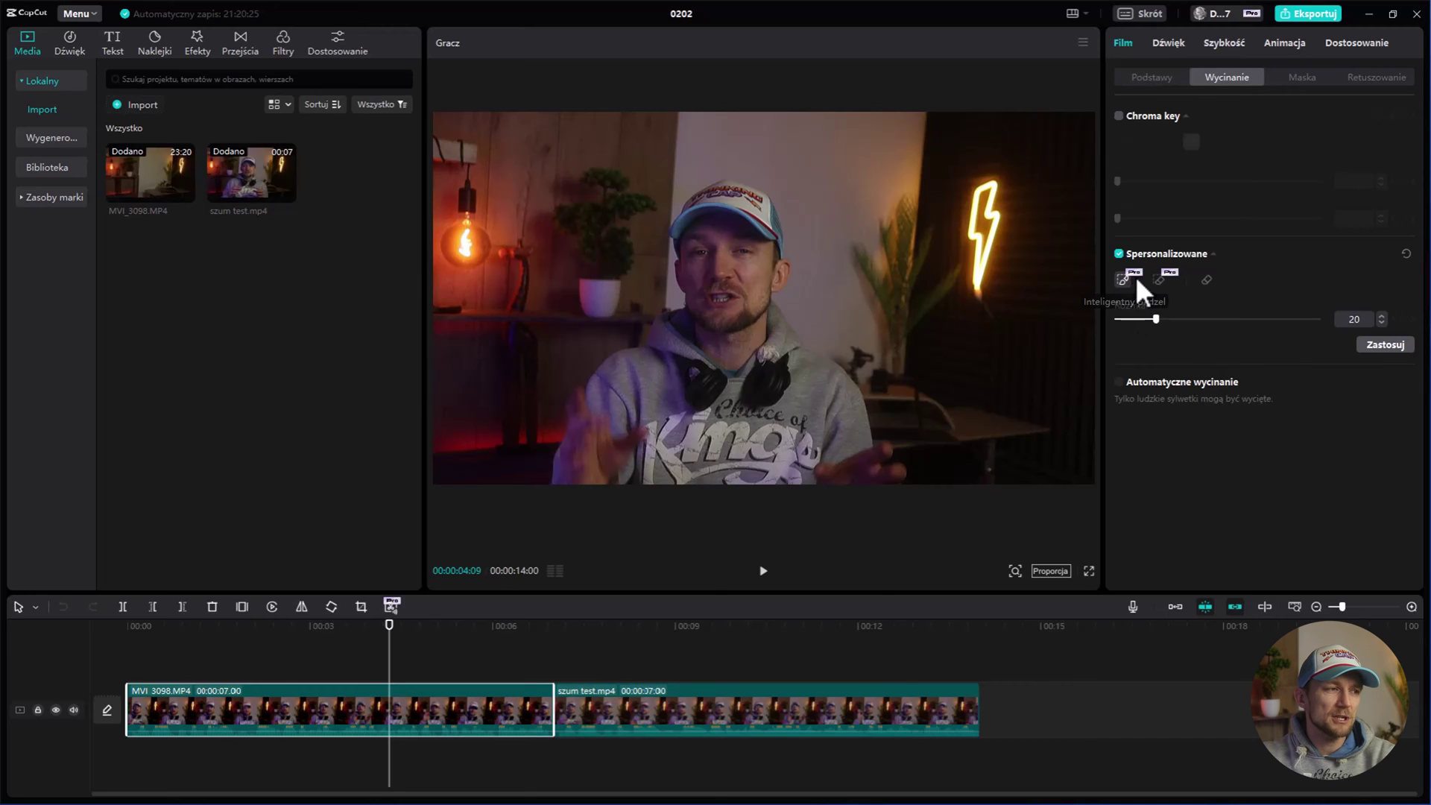
{"action": "left_click", "coordinate": [1123, 279]}
{"action": "mouse_move", "coordinate": [709, 228]}
{"action": "left_mouse_down"}
{"action": "mouse_move", "coordinate": [696, 281]}
{"action": "mouse_move", "coordinate": [708, 322]}
{"action": "left_mouse_up"}
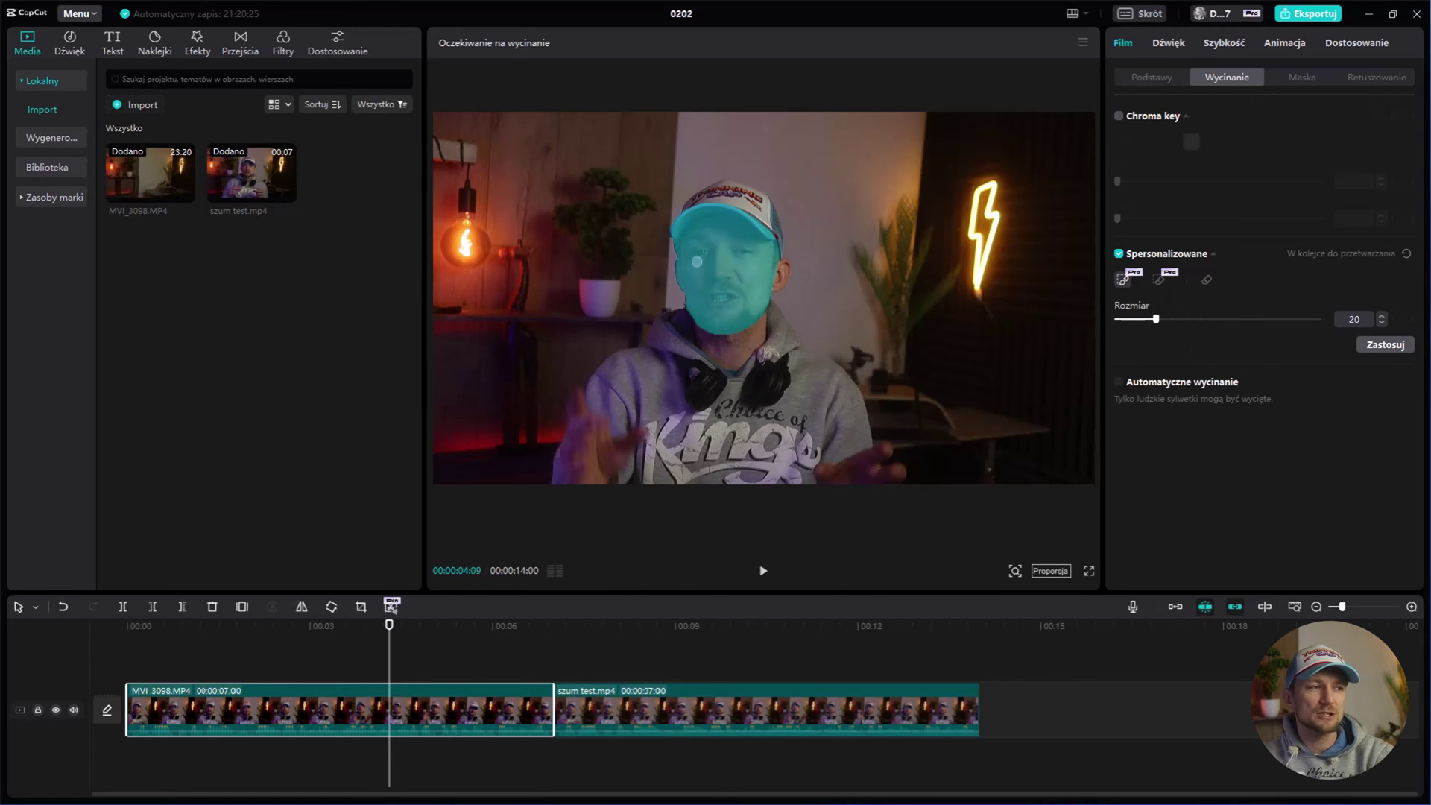
{"action": "left_click", "coordinate": [1388, 345]}
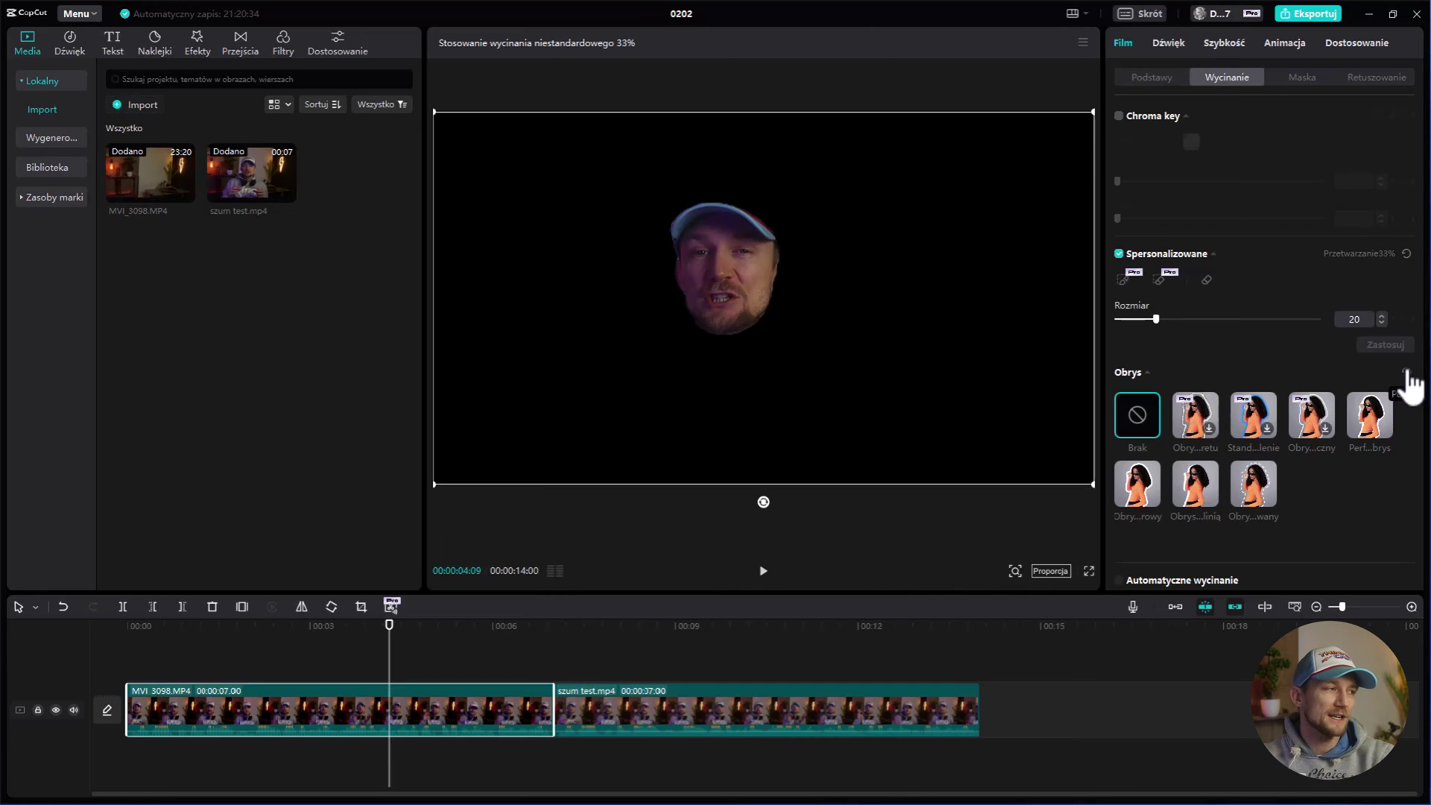
{"action": "left_click", "coordinate": [1118, 254]}
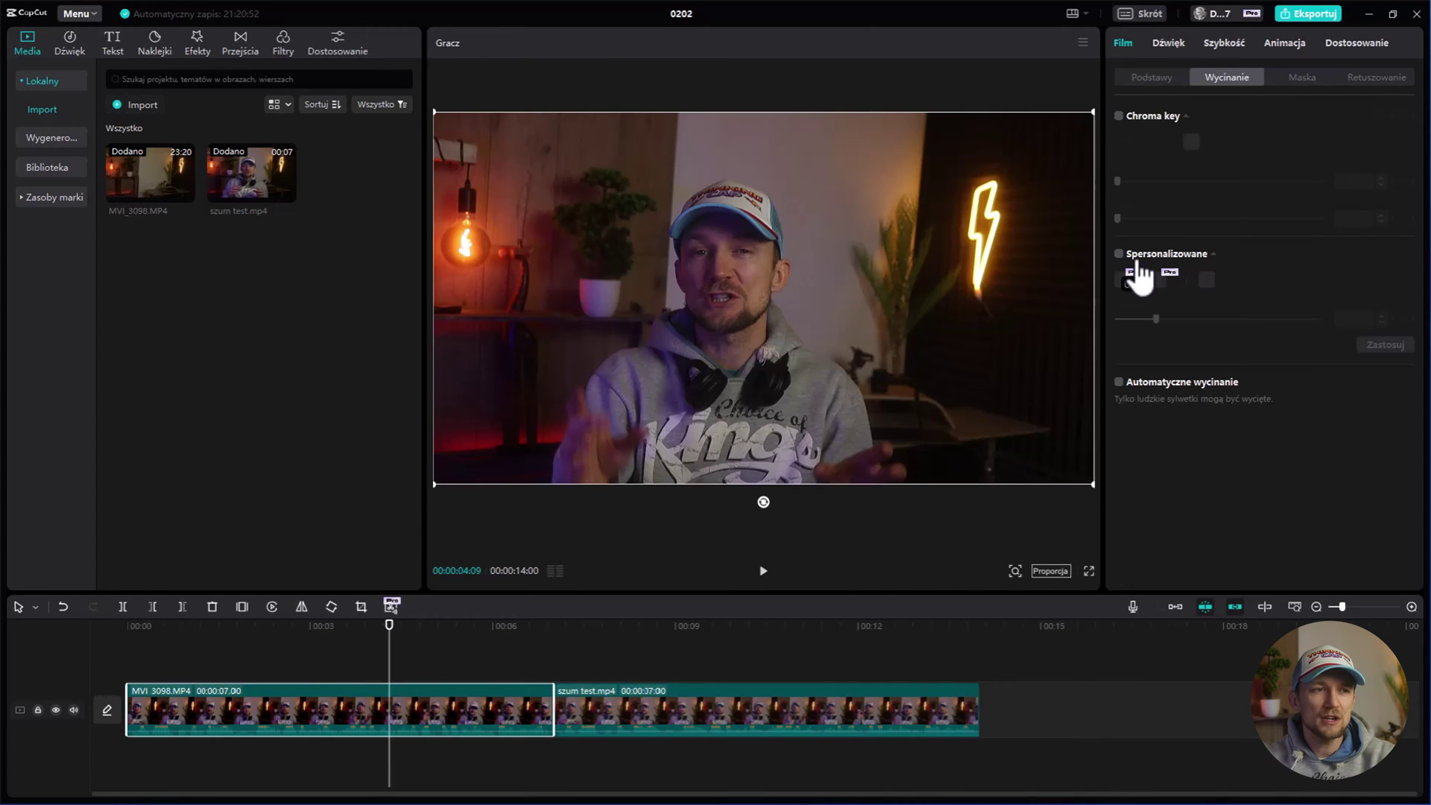
Step: Enable Twarz retouching on MVI_3098.MP4 and set Linie uśmiechu to 39, inspecting the face up close
{"action": "left_click", "coordinate": [1294, 80]}
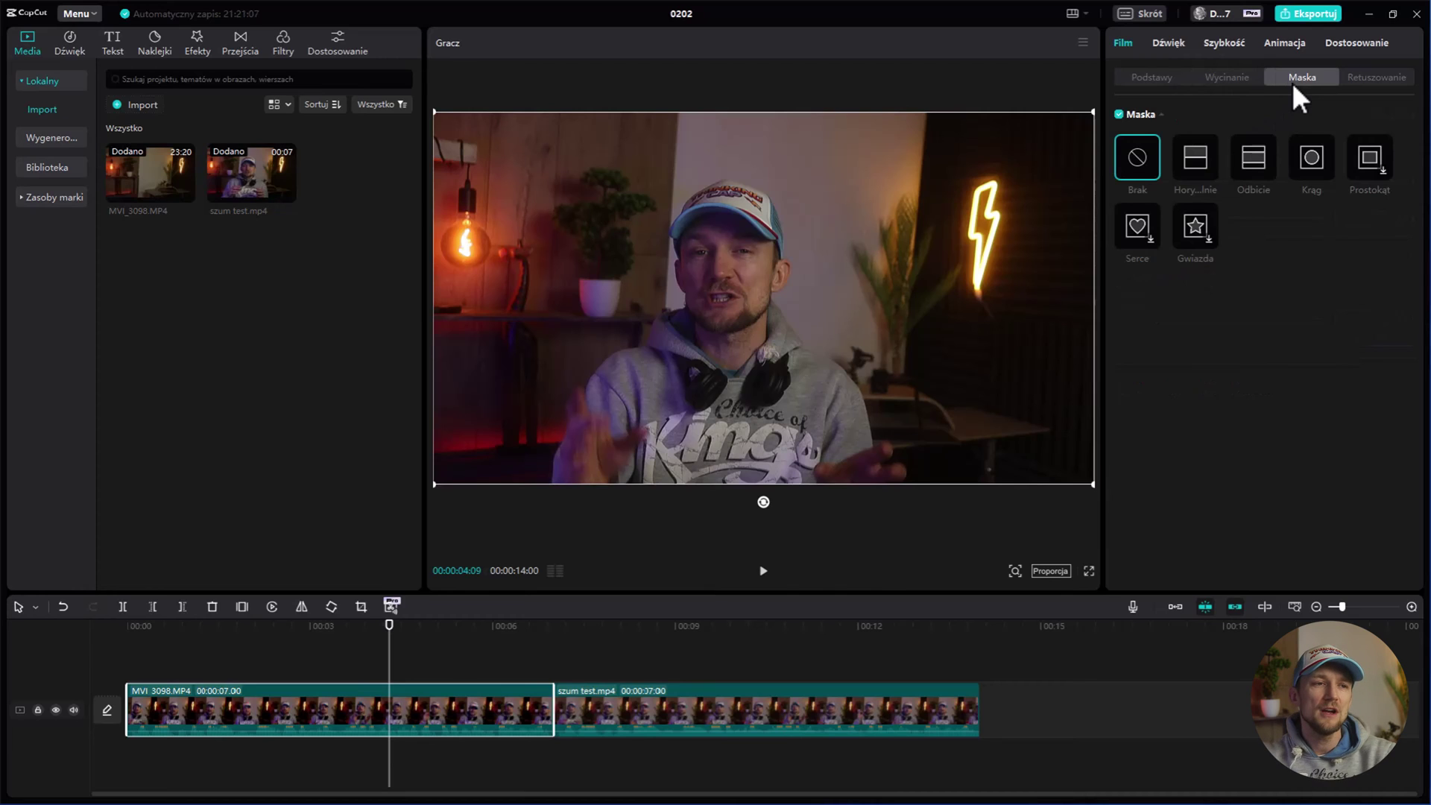
{"action": "left_click", "coordinate": [1369, 78]}
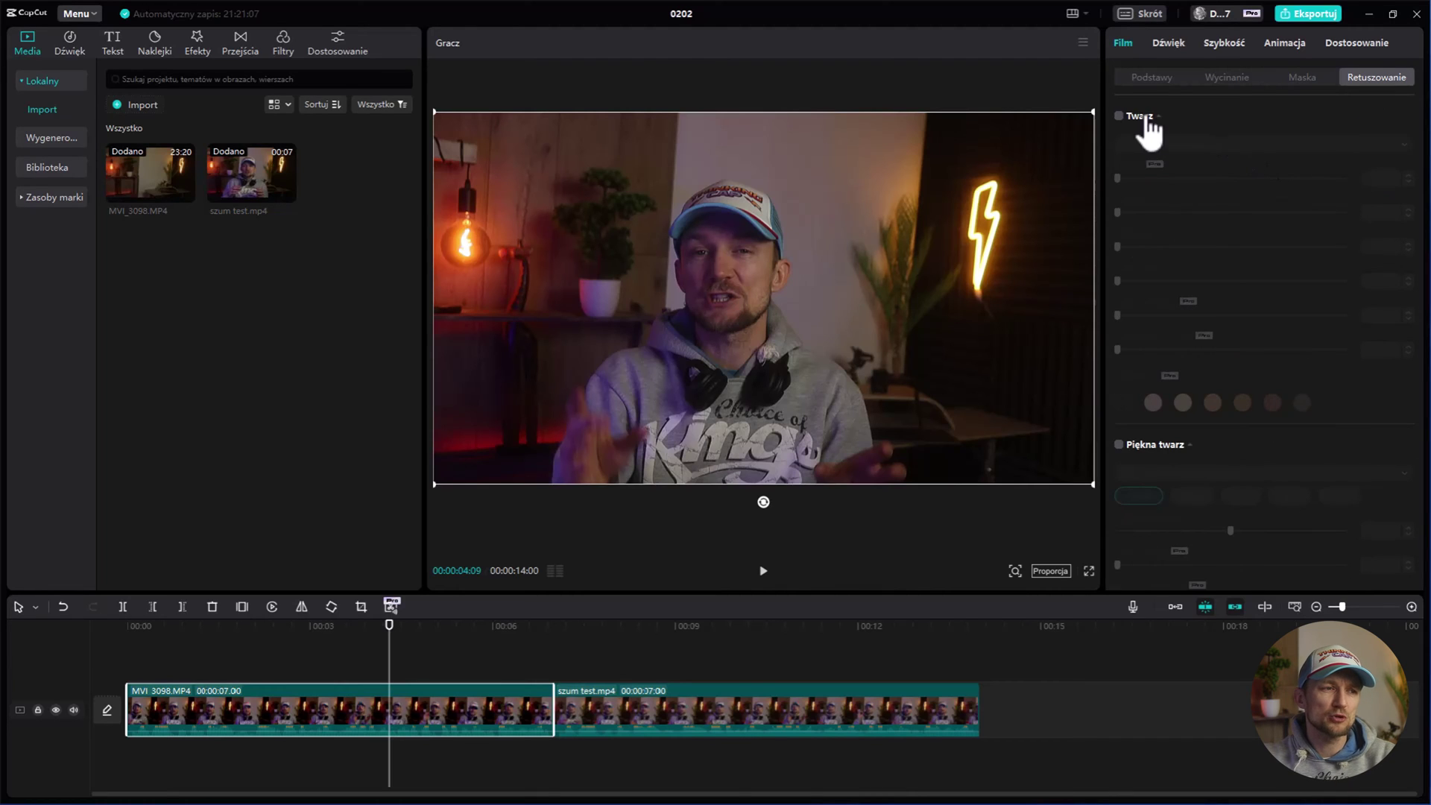
{"action": "left_click", "coordinate": [1120, 116]}
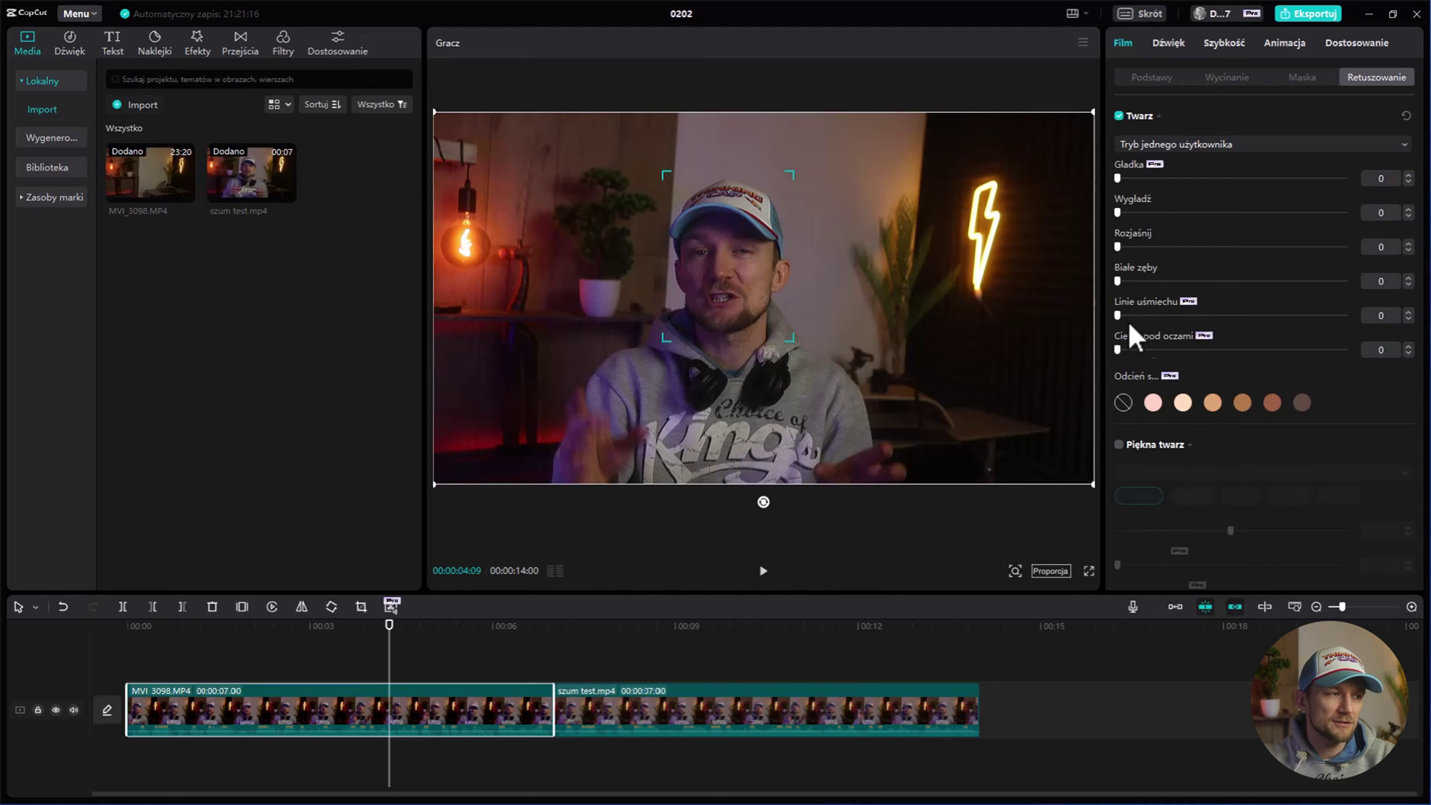
{"action": "left_click_drag", "start_coordinate": [1119, 316], "coordinate": [1174, 307]}
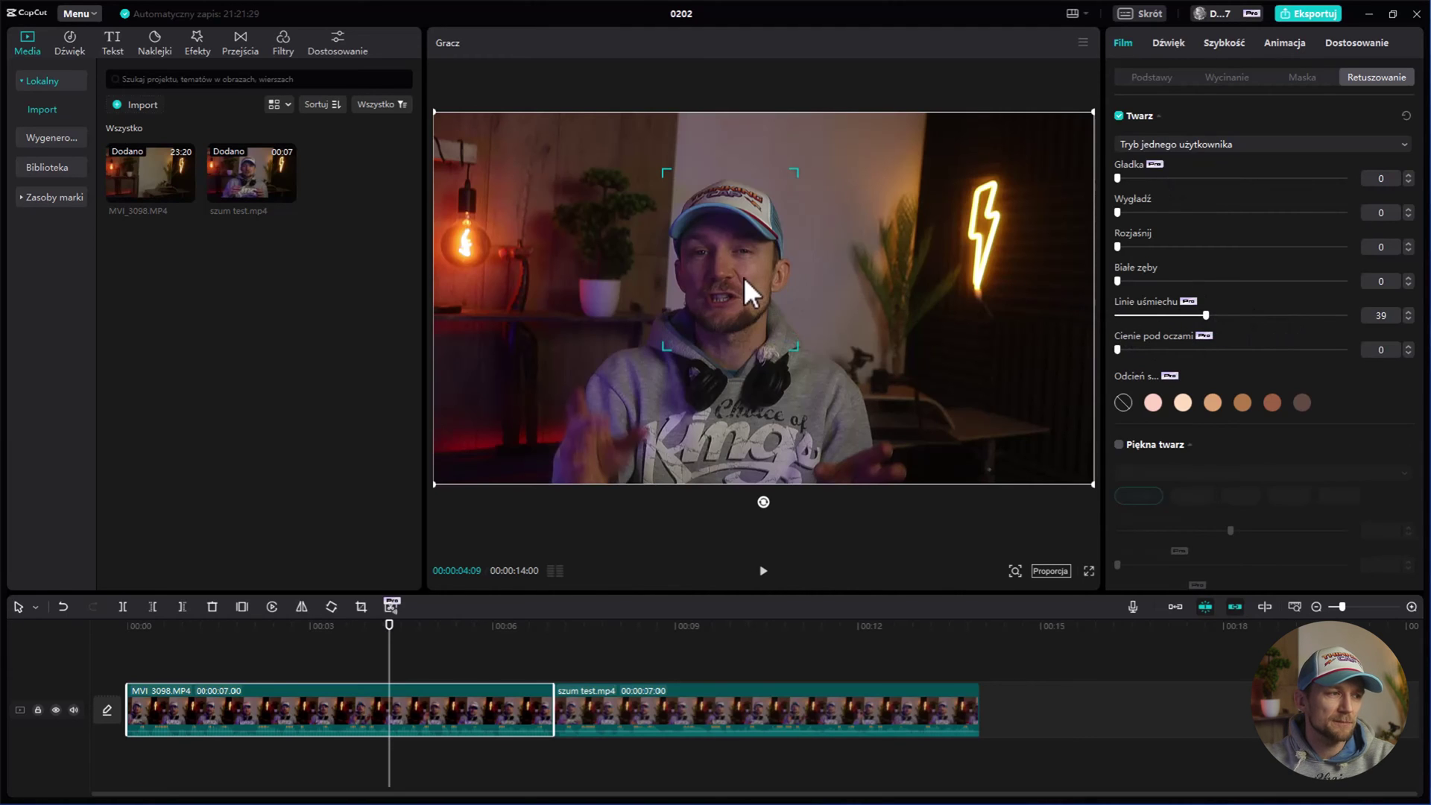
{"action": "scroll", "coordinate": [738, 278], "scroll_direction": "up", "scroll_amount": 3}
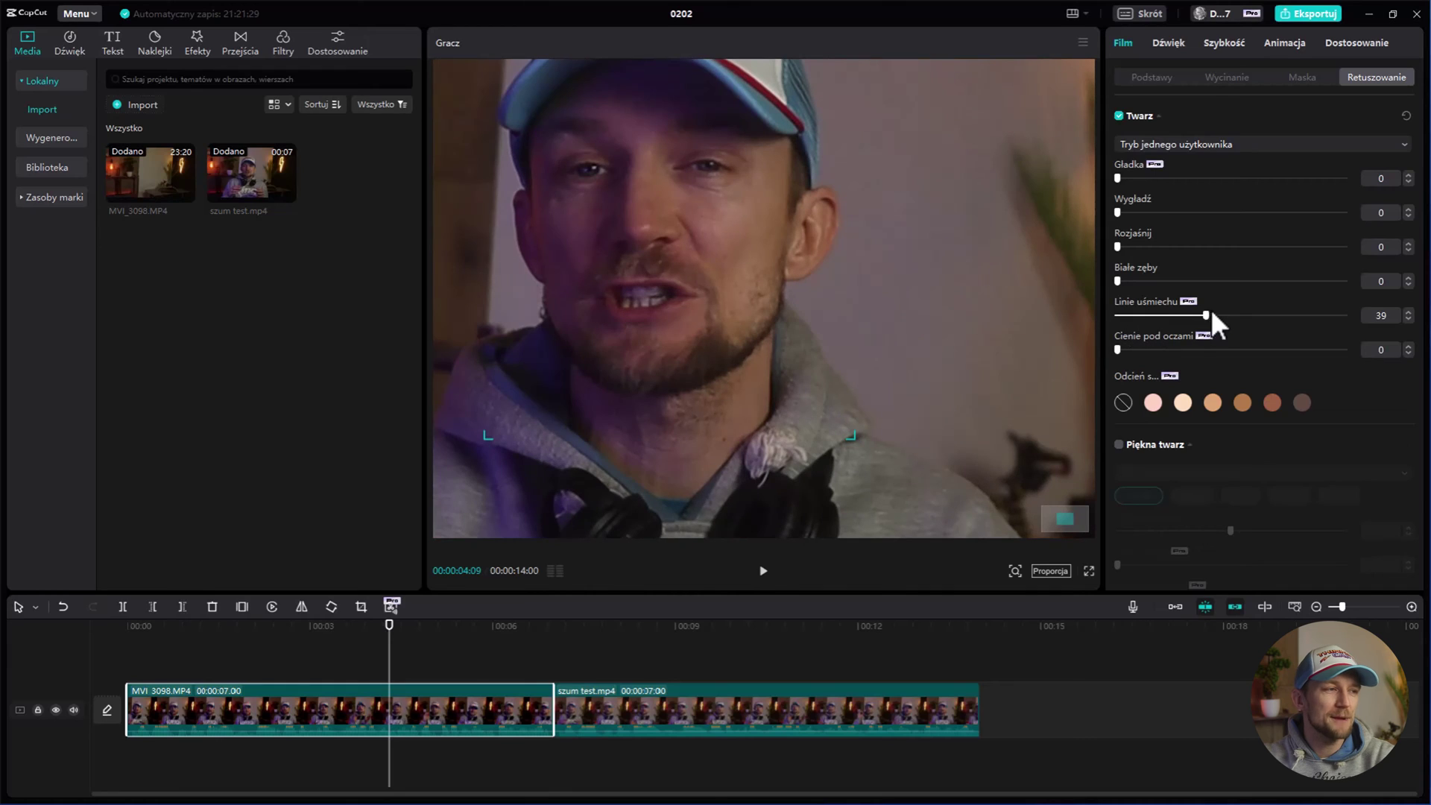
Step: Try Linie uśmiechu at 99 with Cienie pod oczami back at 0, and switch the Twarz retouching off
{"action": "left_click_drag", "start_coordinate": [1121, 314], "coordinate": [1316, 314]}
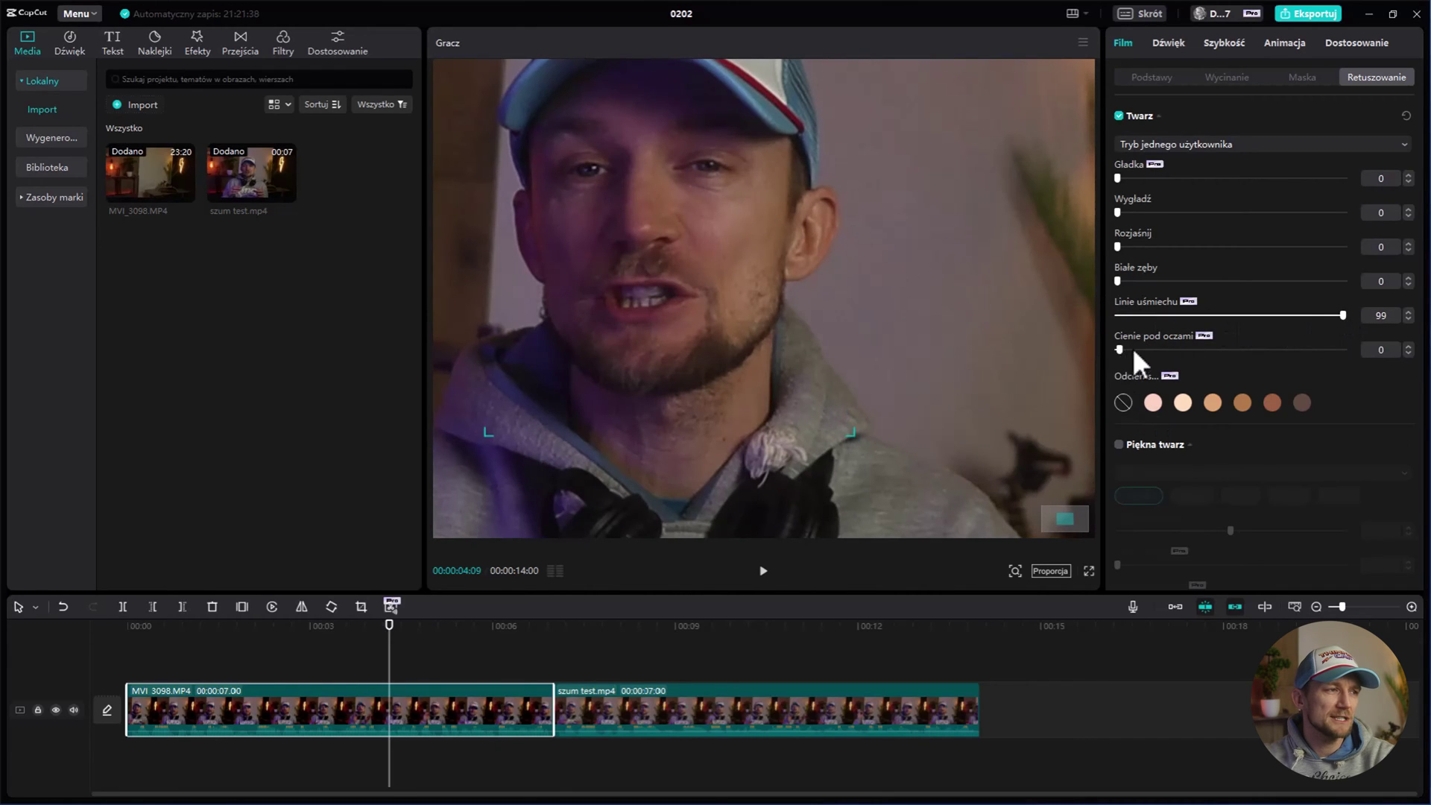
{"action": "left_click_drag", "start_coordinate": [1266, 350], "coordinate": [1120, 346]}
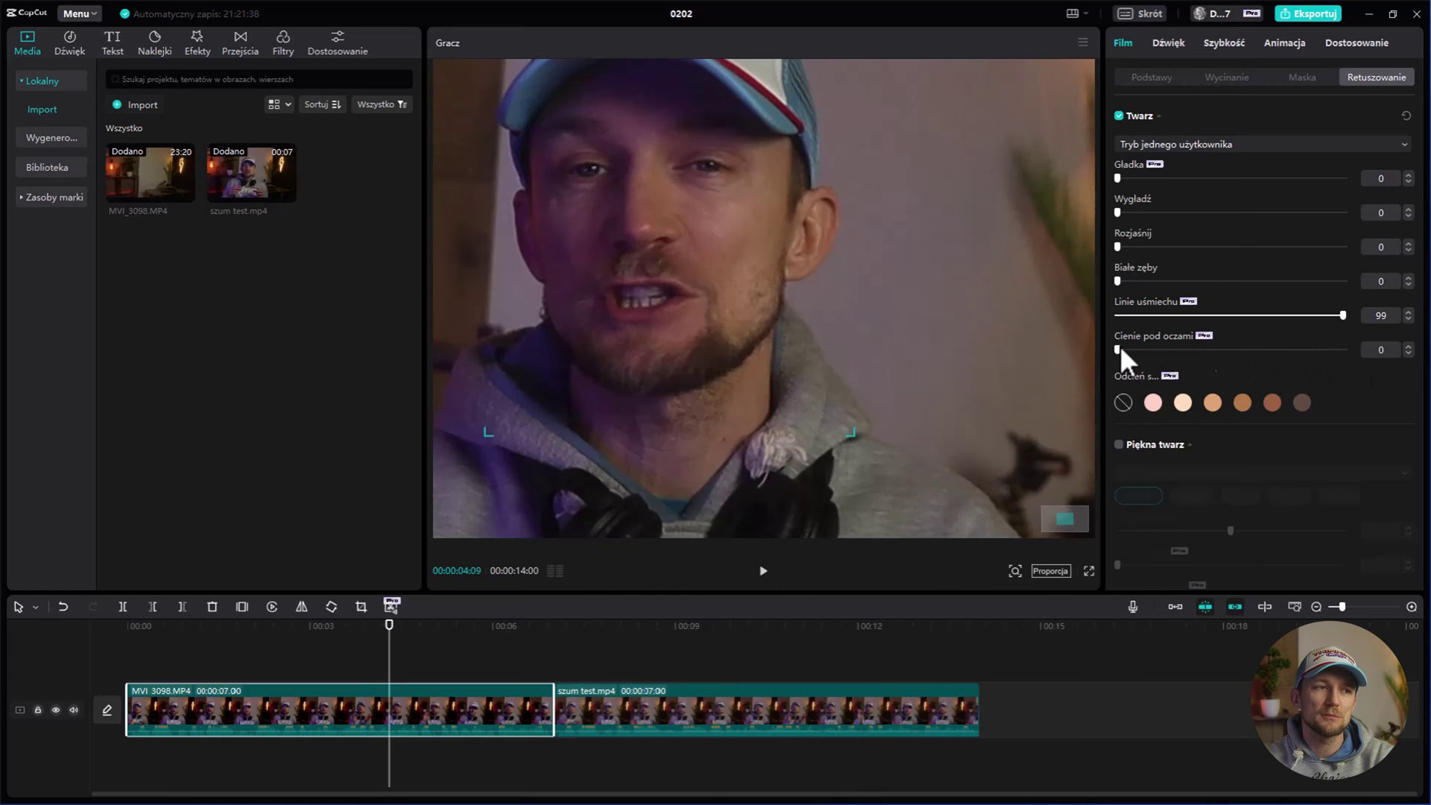
{"action": "left_click", "coordinate": [1130, 118]}
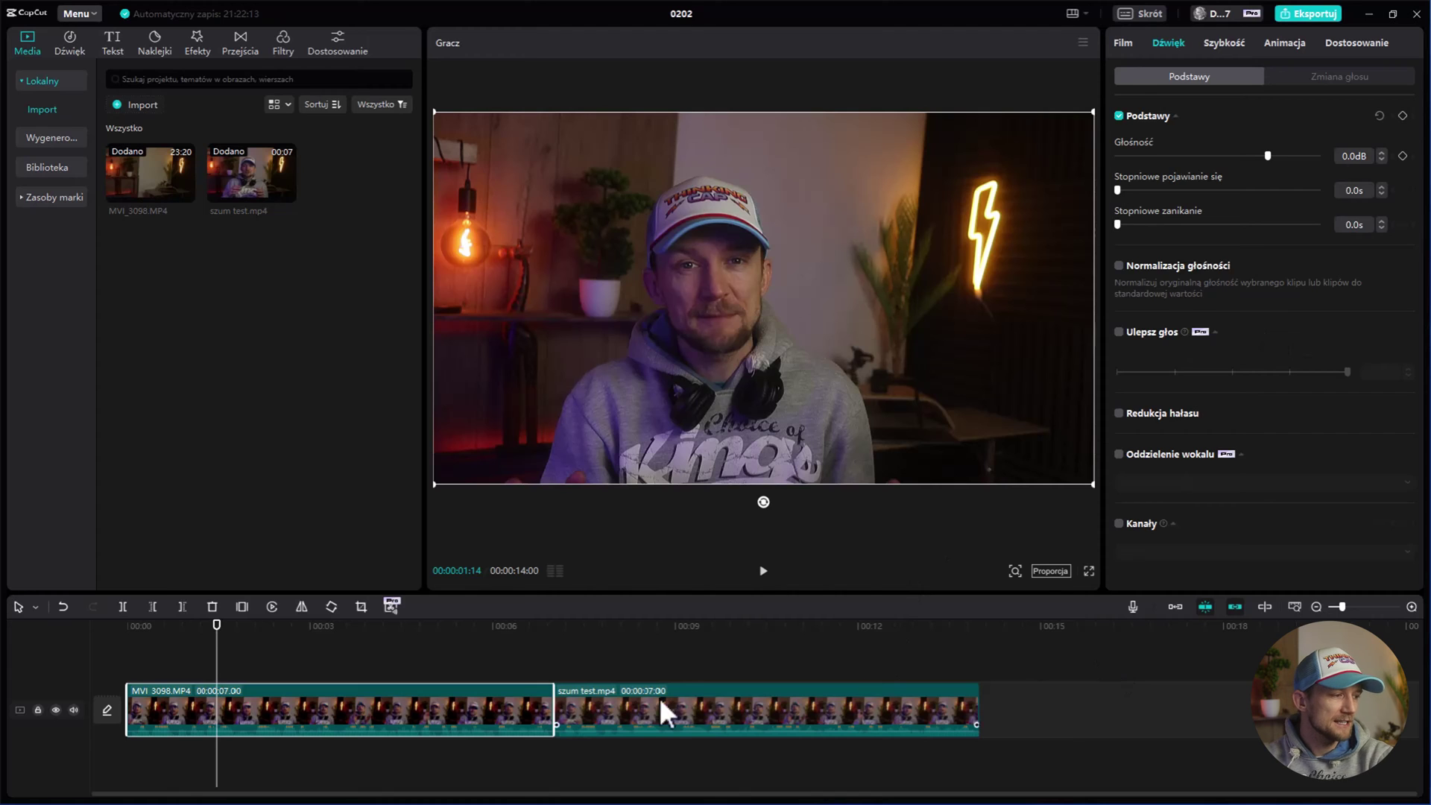
Step: Play part of MVI_3098.MP4 and part of szum test.mp4 to compare the sound of the two clips
{"action": "key", "text": "space"}
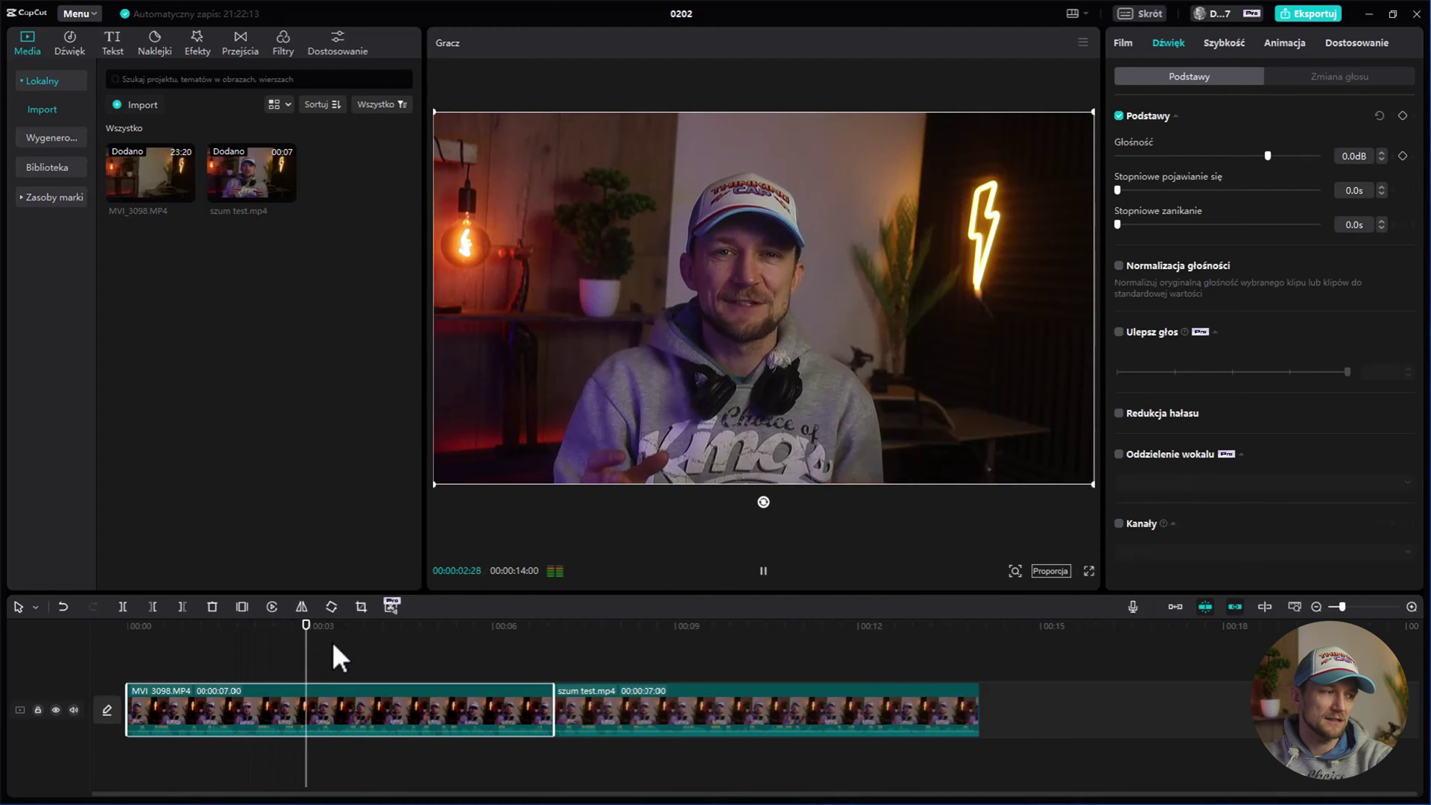
{"action": "key", "text": "space"}
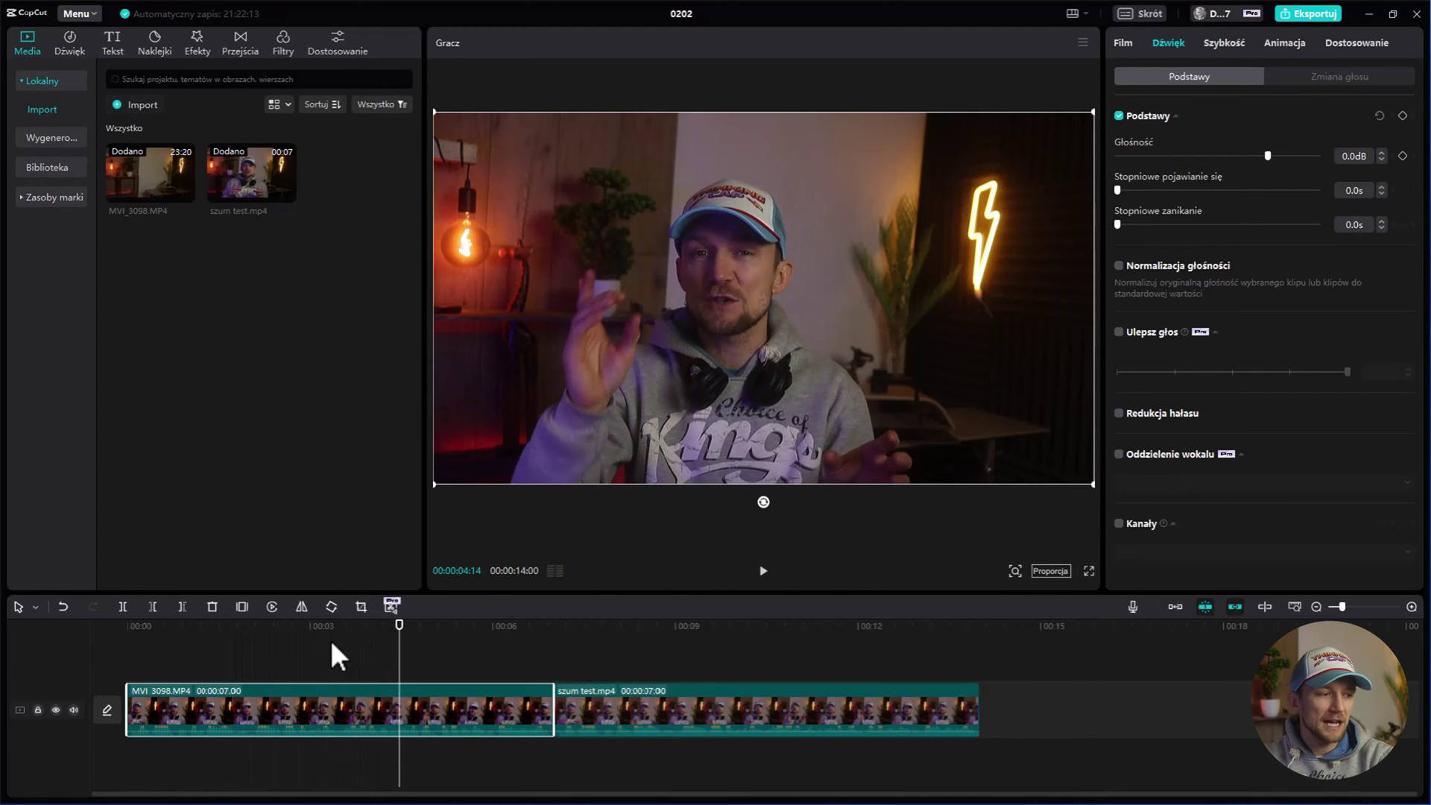
{"action": "left_click", "coordinate": [662, 647]}
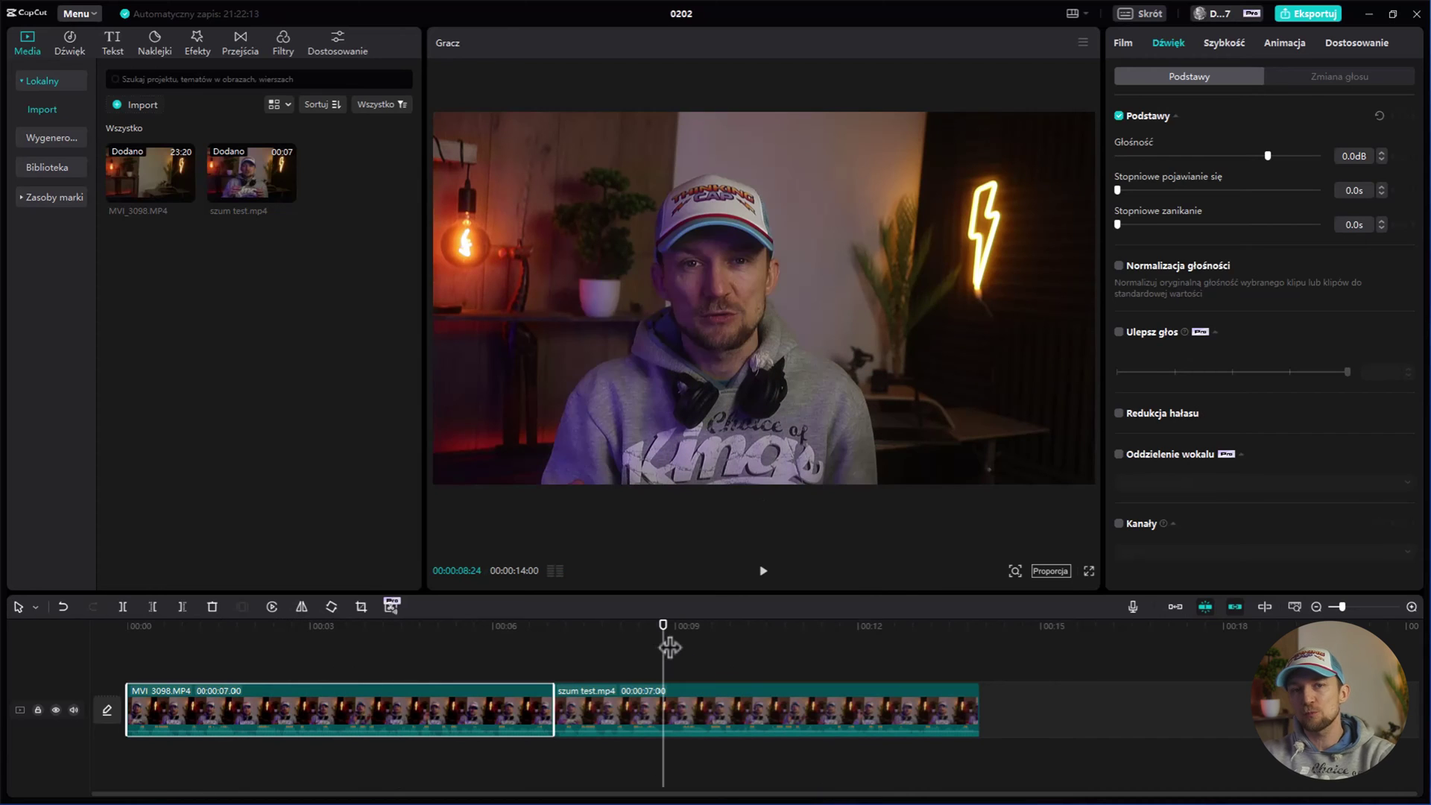
{"action": "key", "text": "space"}
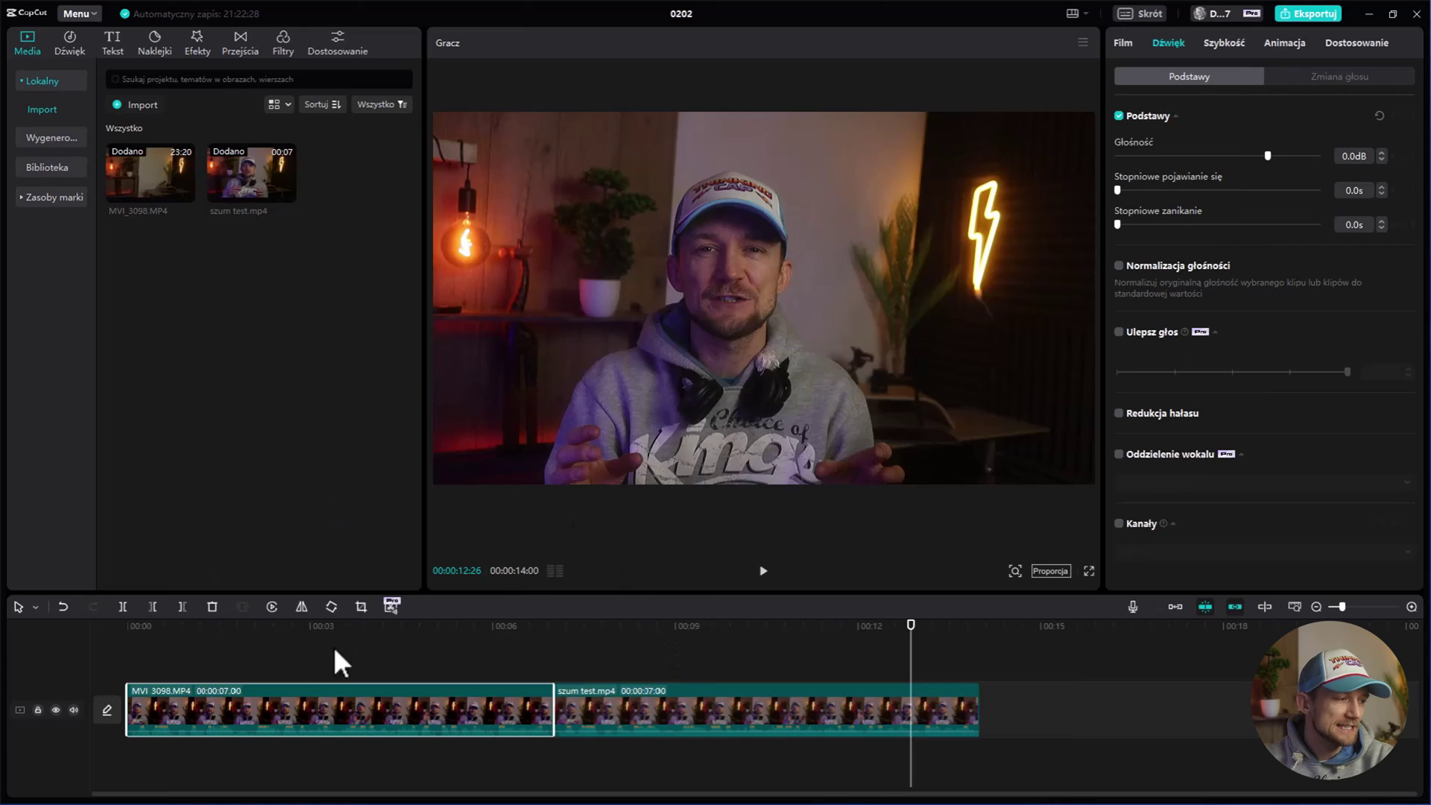
Step: Lower the volume of MVI_3098.MP4 to -12.4 dB and play the clip from about four seconds in
{"action": "left_click", "coordinate": [374, 633]}
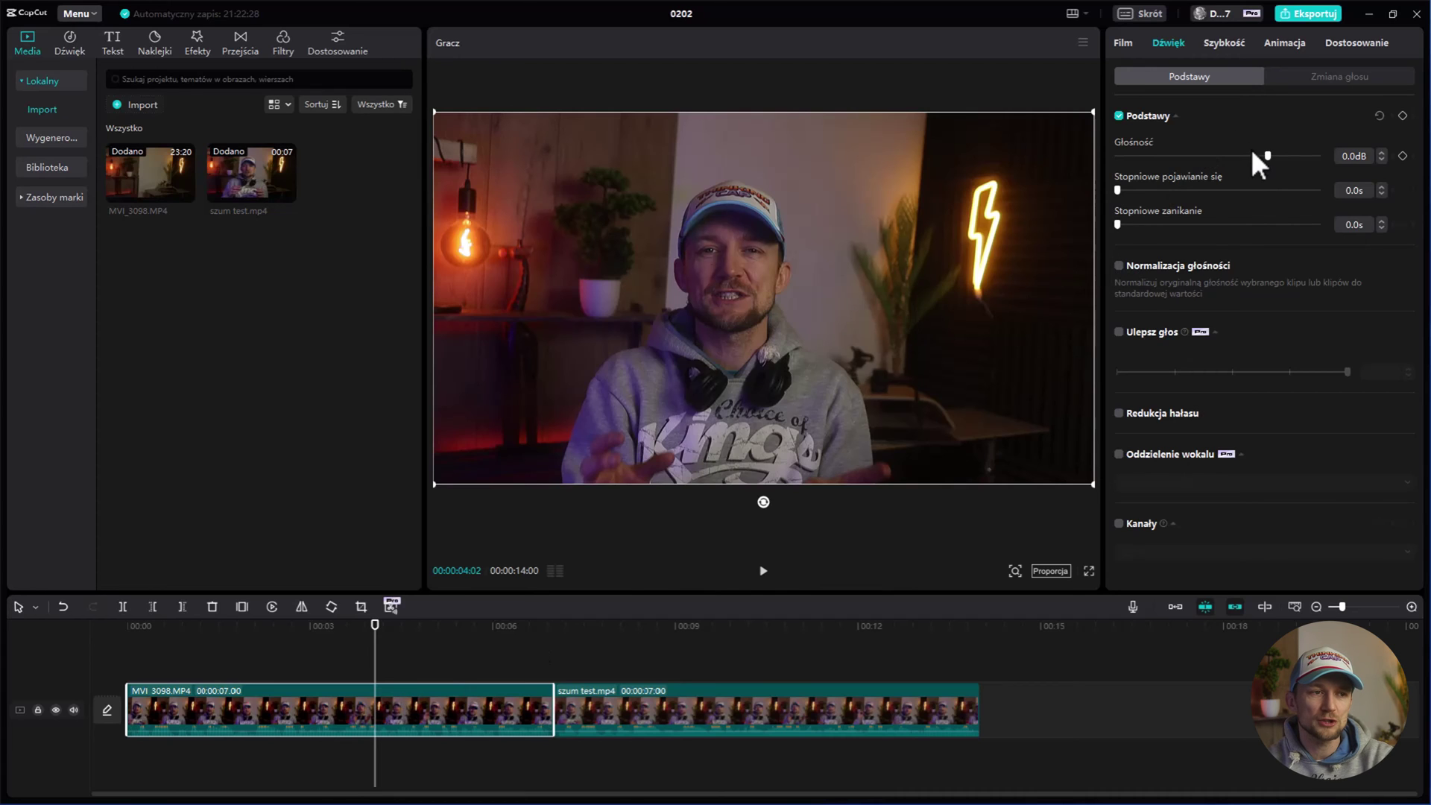
{"action": "left_click_drag", "start_coordinate": [1247, 159], "coordinate": [1237, 157]}
{"action": "key", "text": "space"}
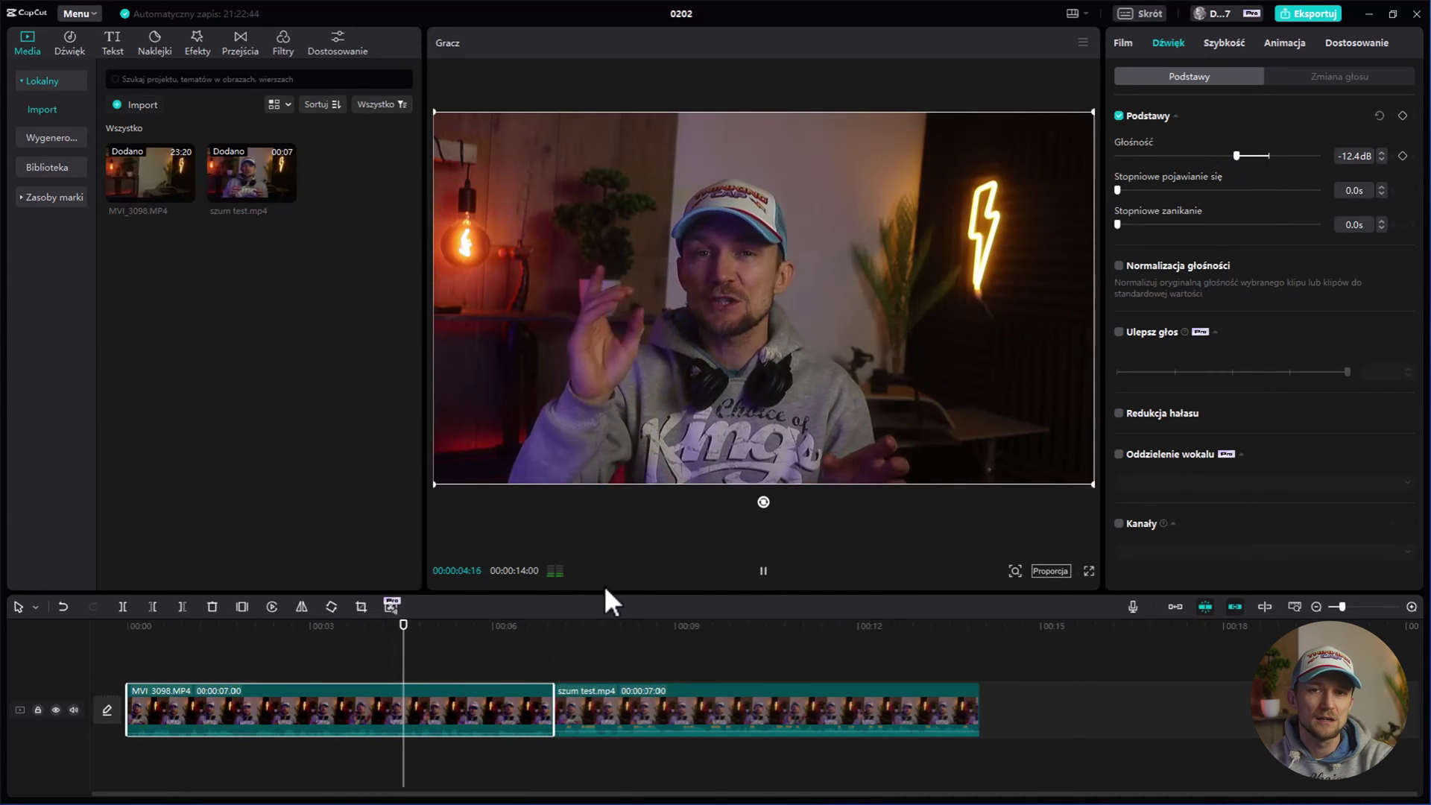
{"action": "key", "text": "space"}
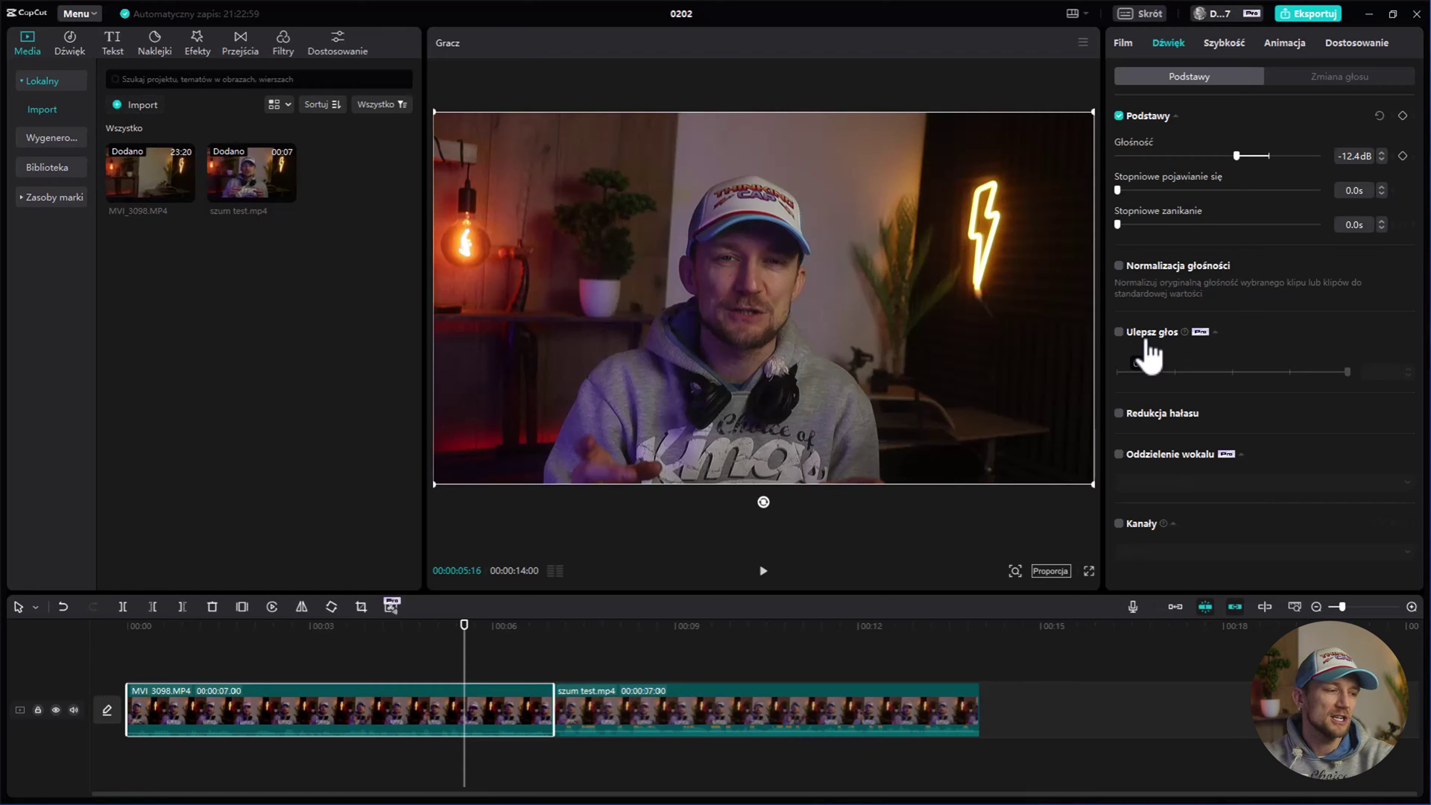
Step: Select szum test.mp4 and play part of it to hear its unprocessed sound
{"action": "left_click", "coordinate": [697, 702]}
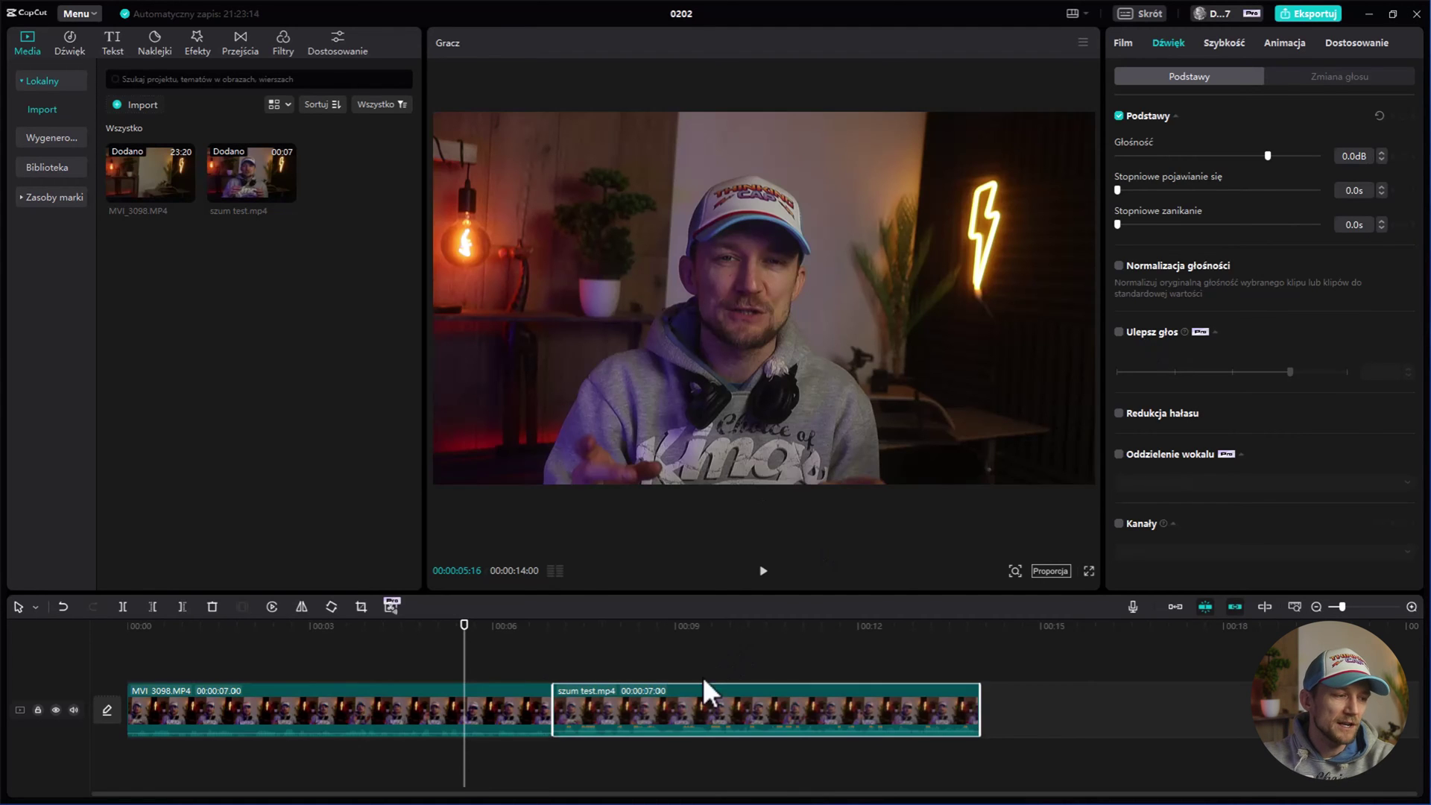
{"action": "left_click", "coordinate": [664, 626]}
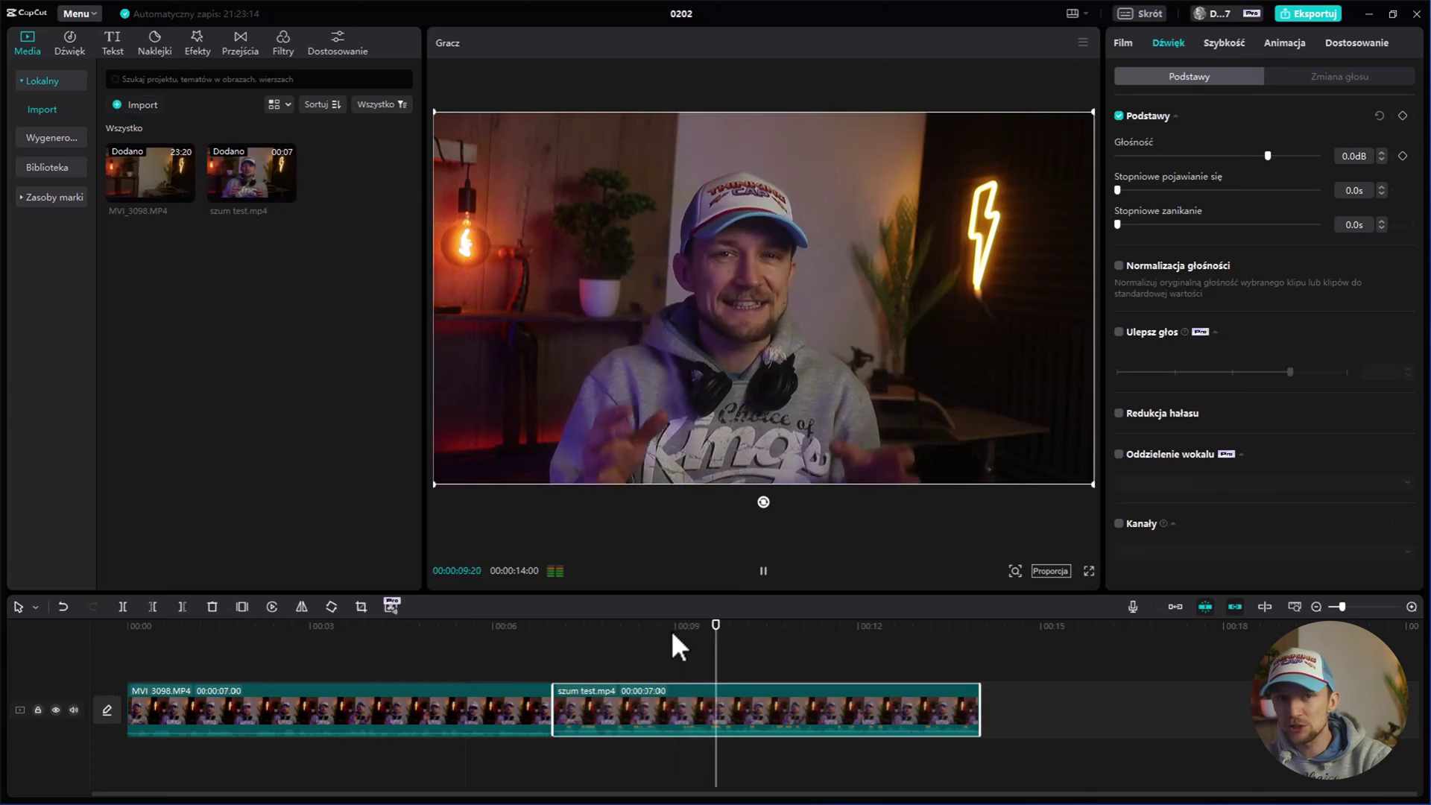
{"action": "key", "text": "space"}
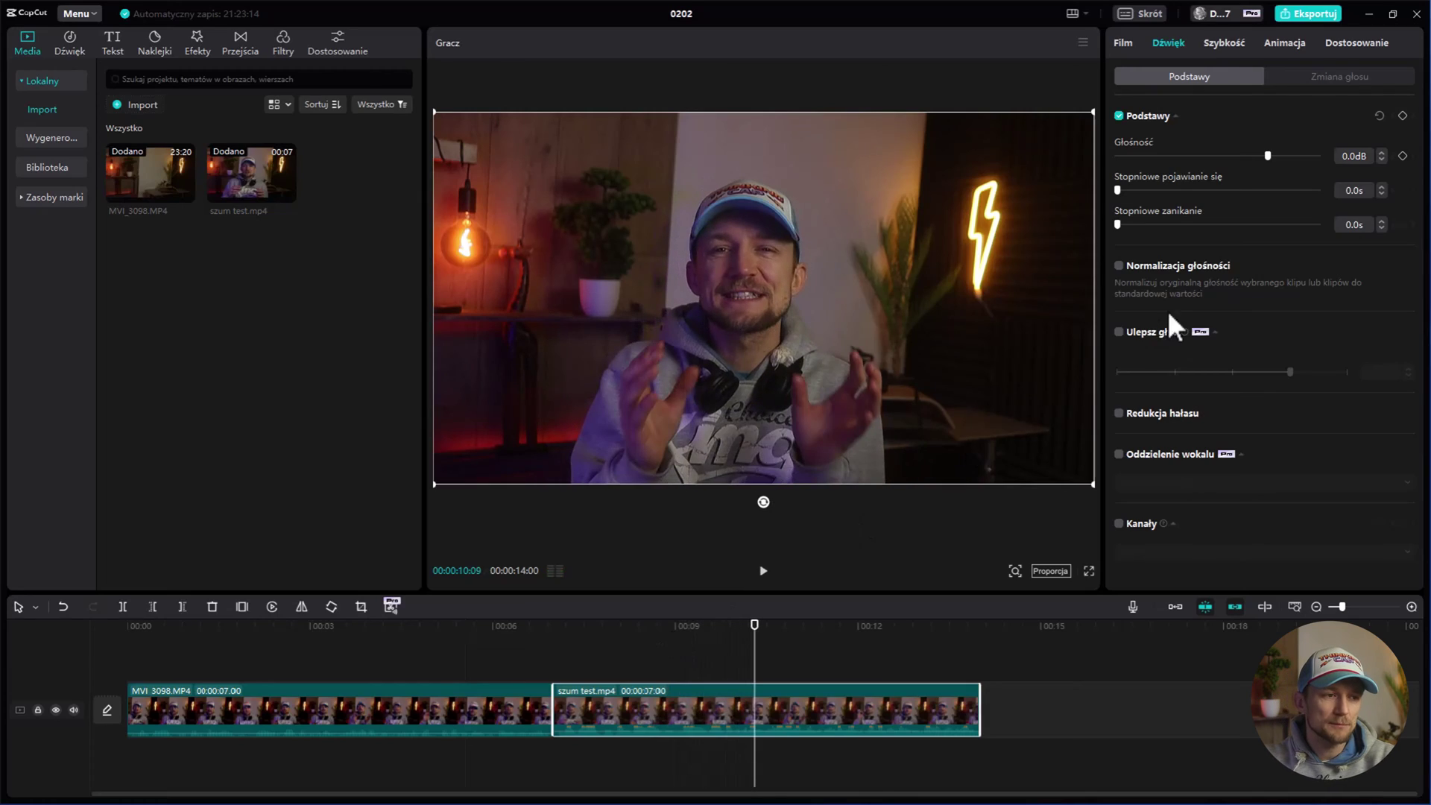
Step: Enable Ulepsz głos on szum test.mp4 with Usuwanie szumów at 75 and play part of the clip
{"action": "left_click", "coordinate": [1118, 332]}
{"action": "key", "text": "space"}
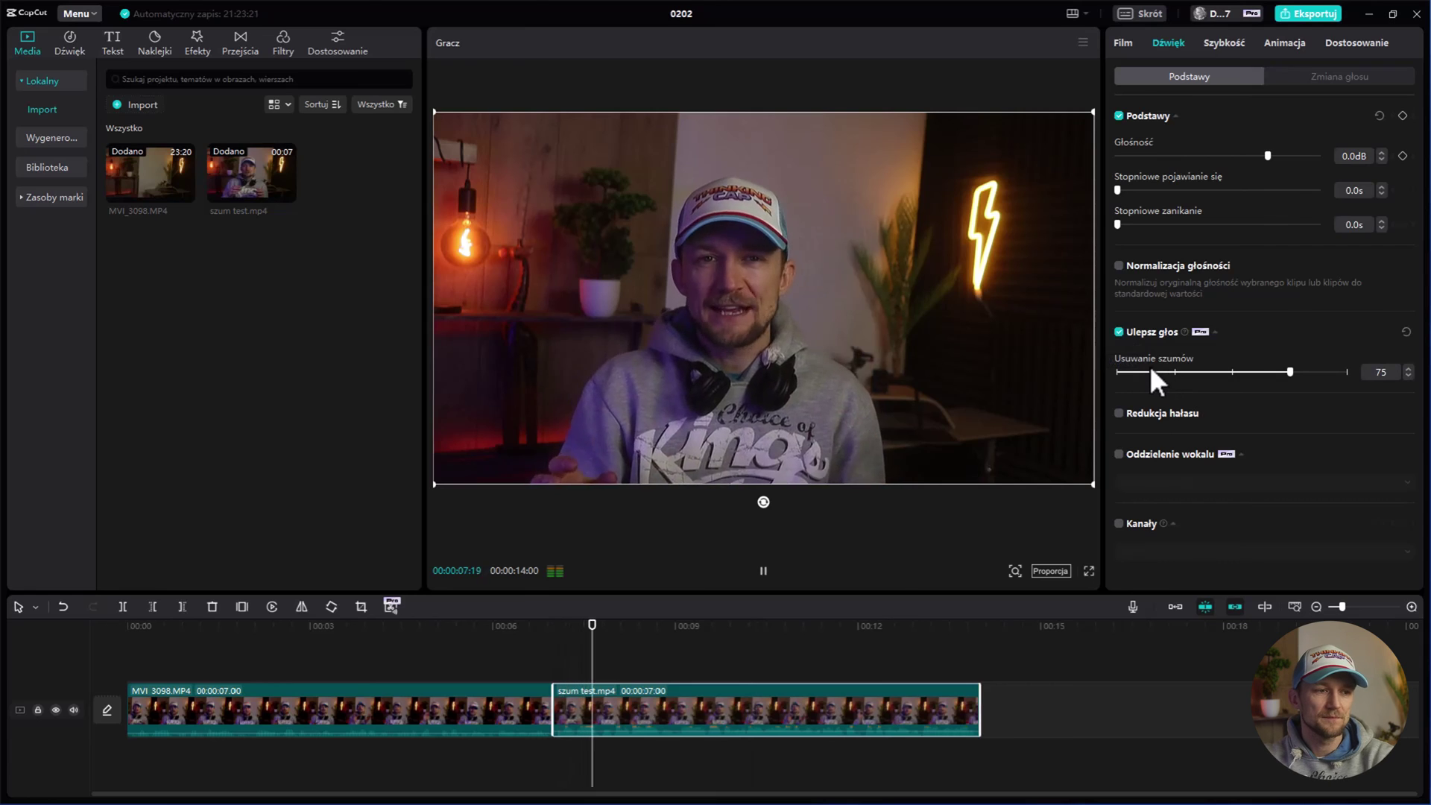
{"action": "key", "text": "space"}
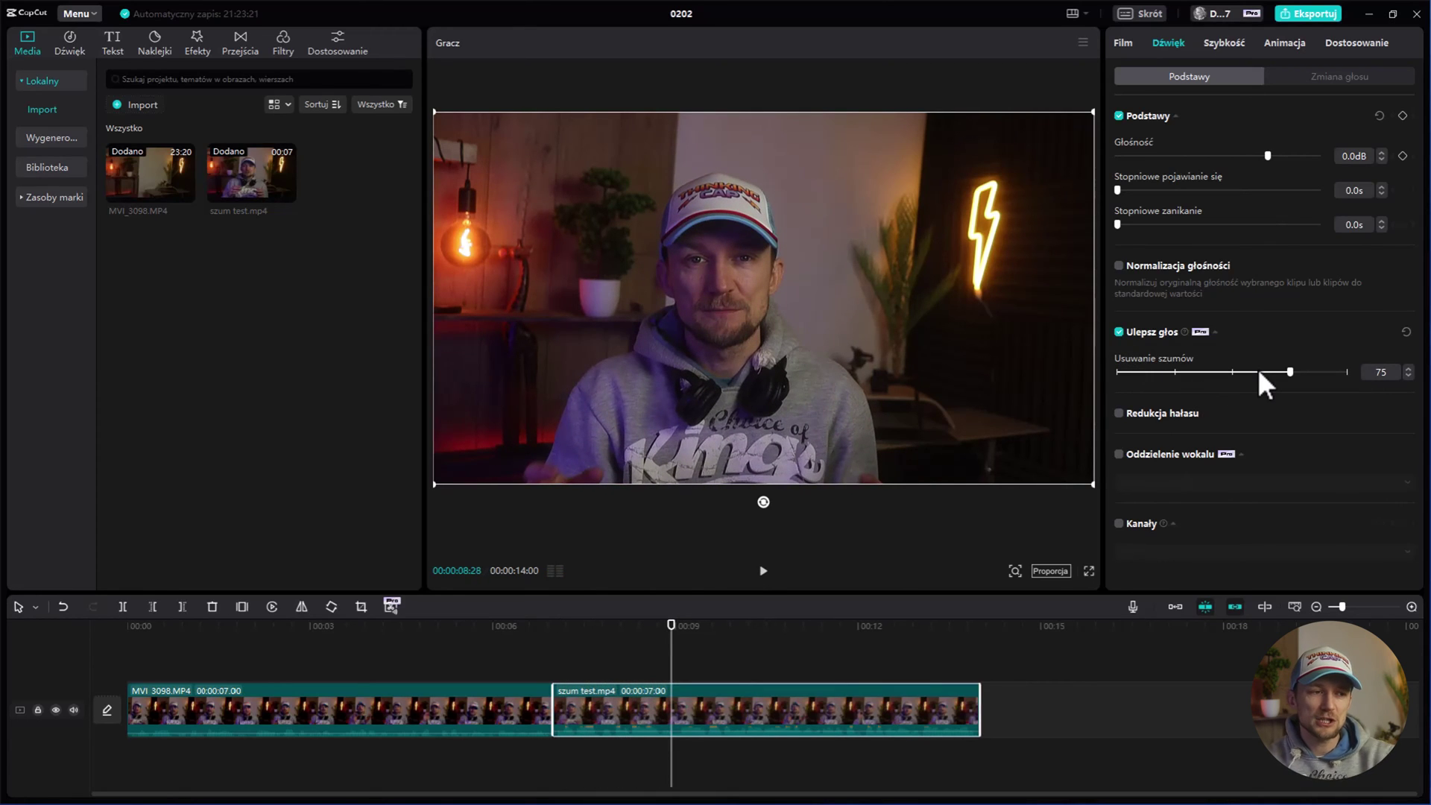
Step: Try Usuwanie szumów at 0 and at 50 on szum test.mp4, playing part of the clip with each setting
{"action": "left_click", "coordinate": [1117, 370]}
{"action": "key", "text": "space"}
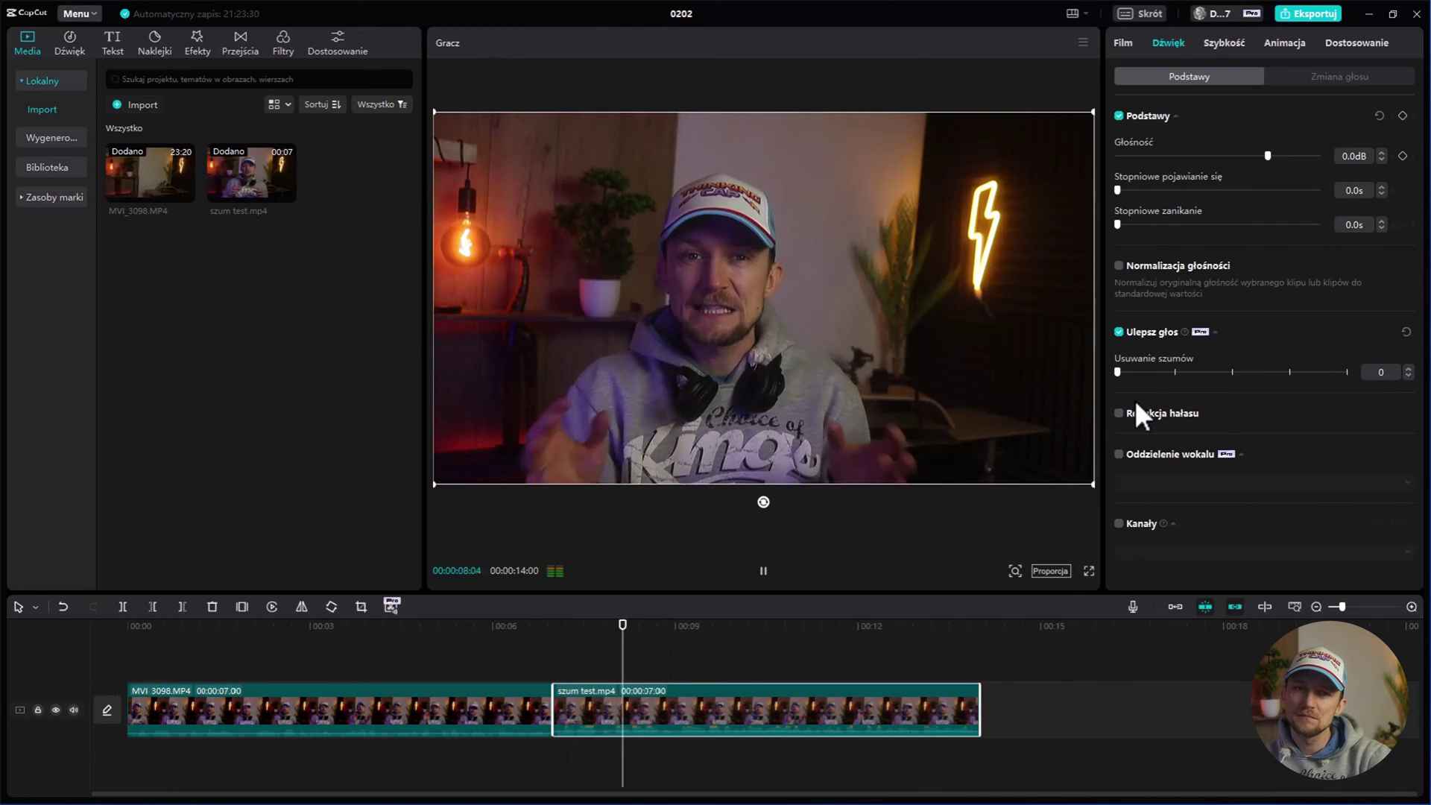
{"action": "key", "text": "space"}
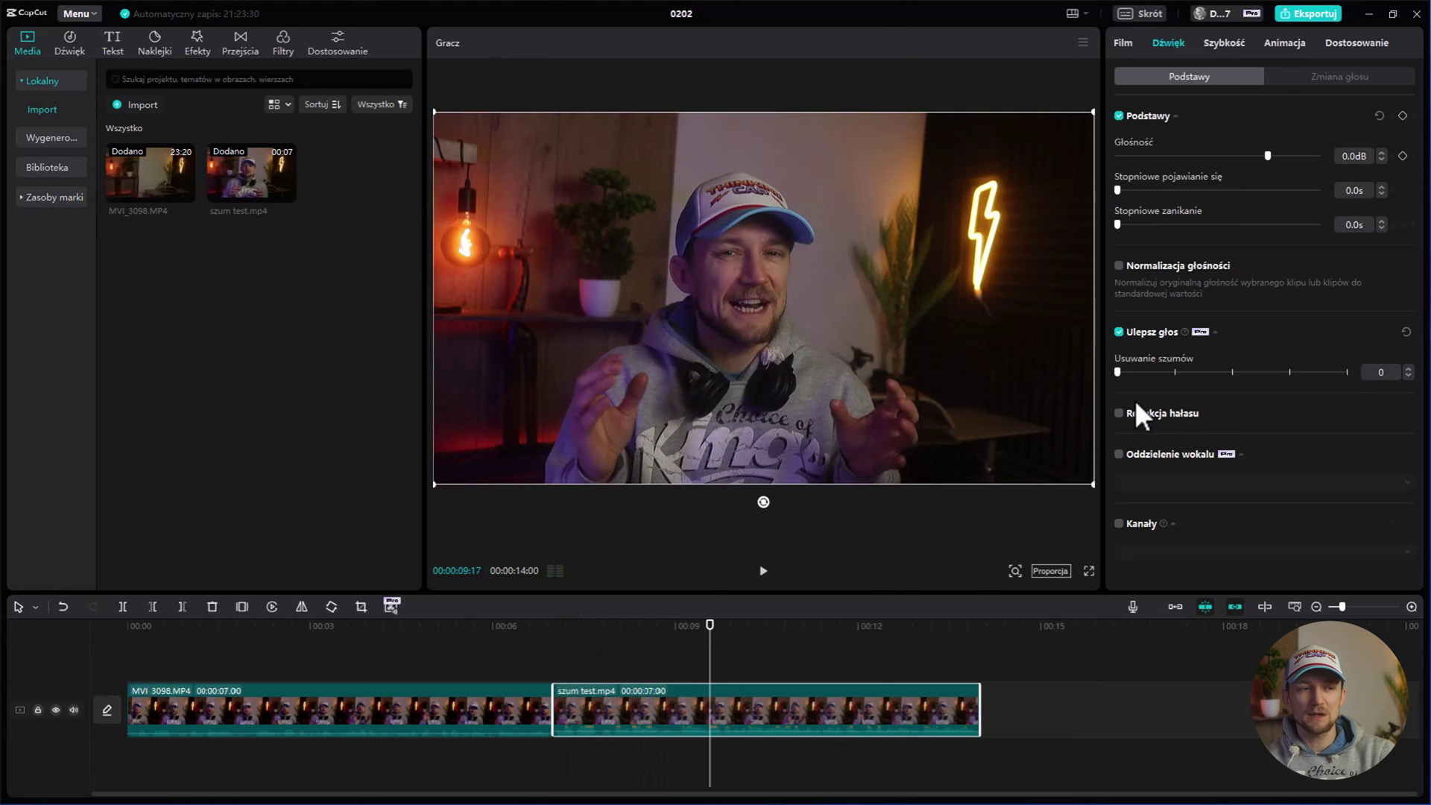
{"action": "left_click", "coordinate": [1175, 371]}
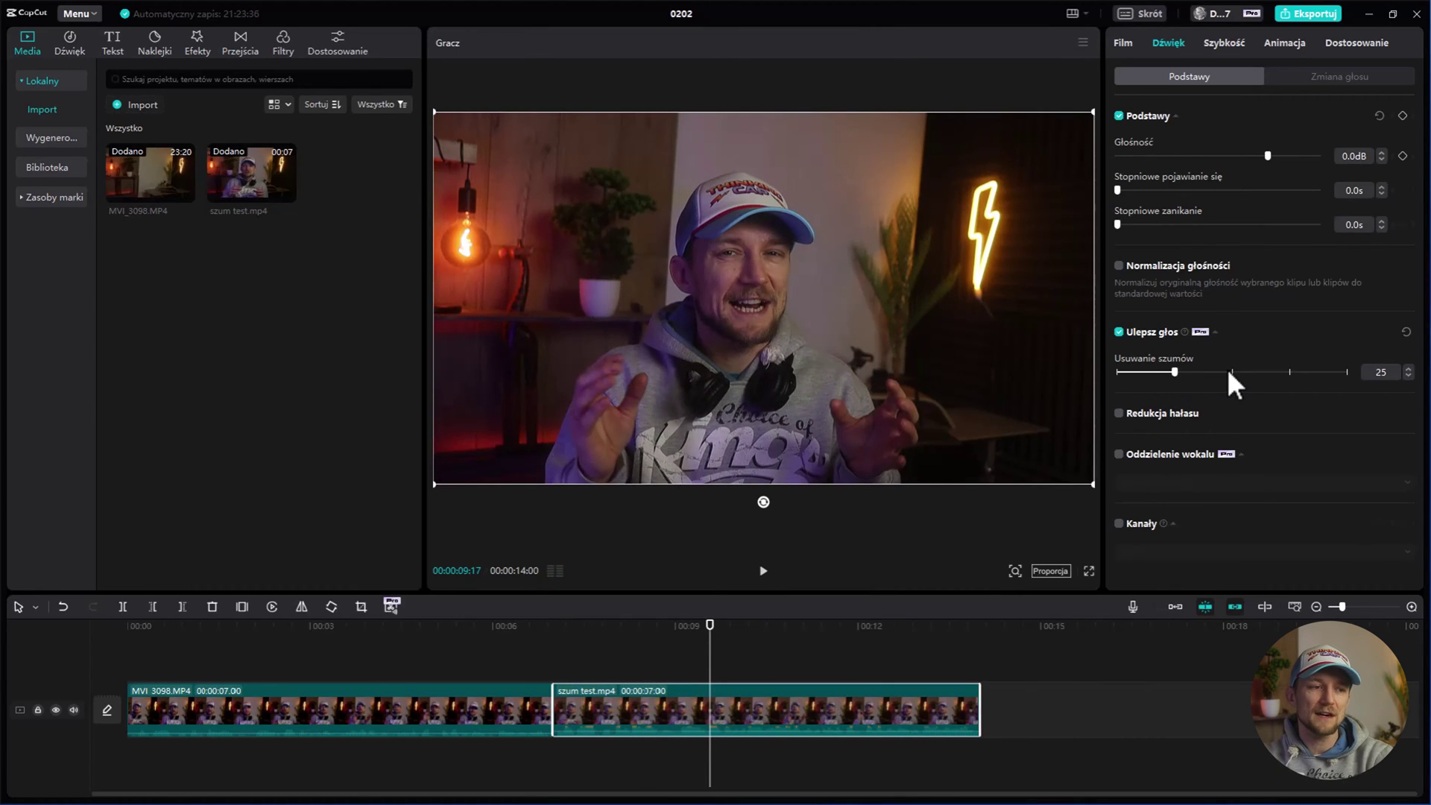
{"action": "key", "text": "space"}
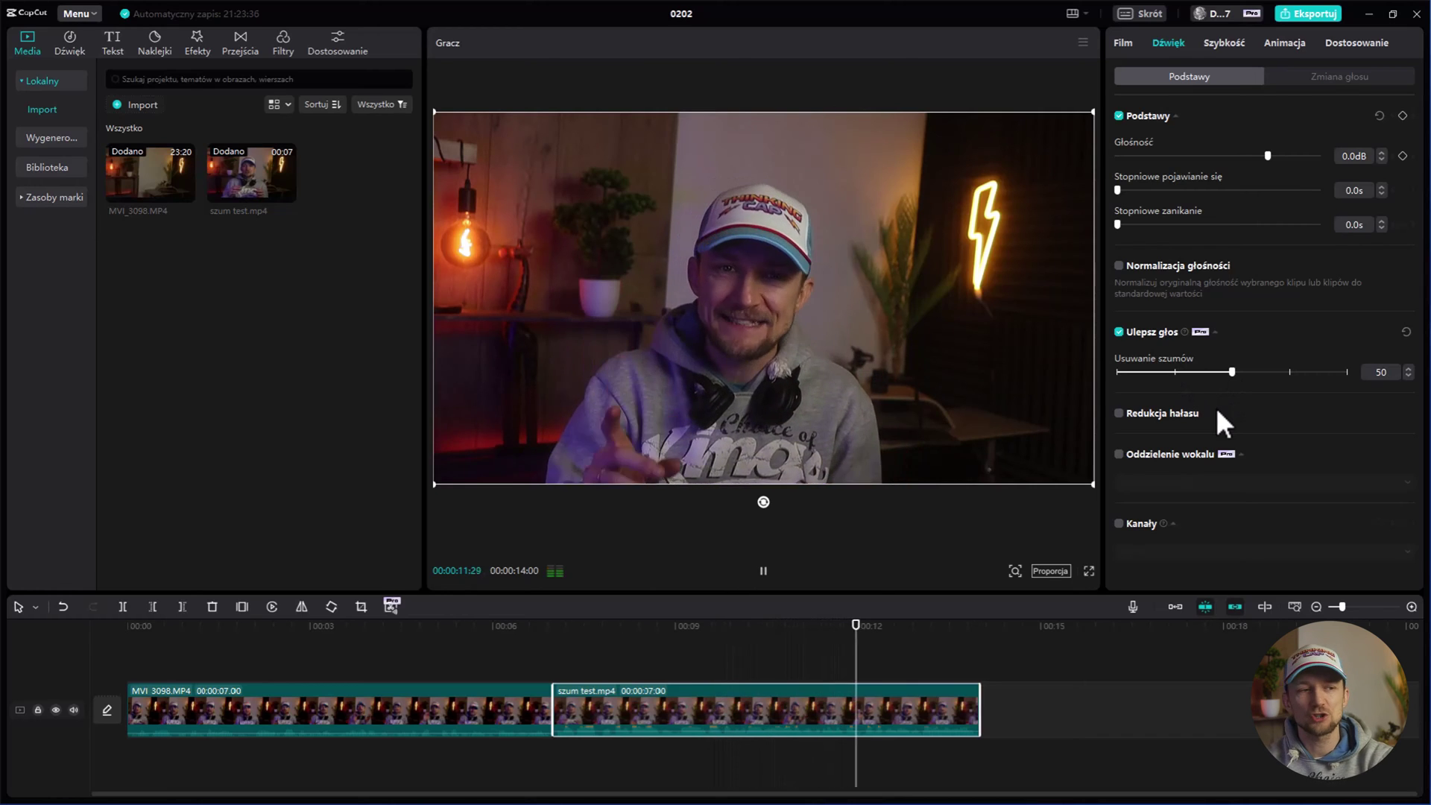
{"action": "key", "text": "space"}
Step: Add Redukcja hałasu to szum test.mp4, with volume at -8.0 dB and Usuwanie szumów at 75, and play the clip
{"action": "left_click", "coordinate": [1118, 412]}
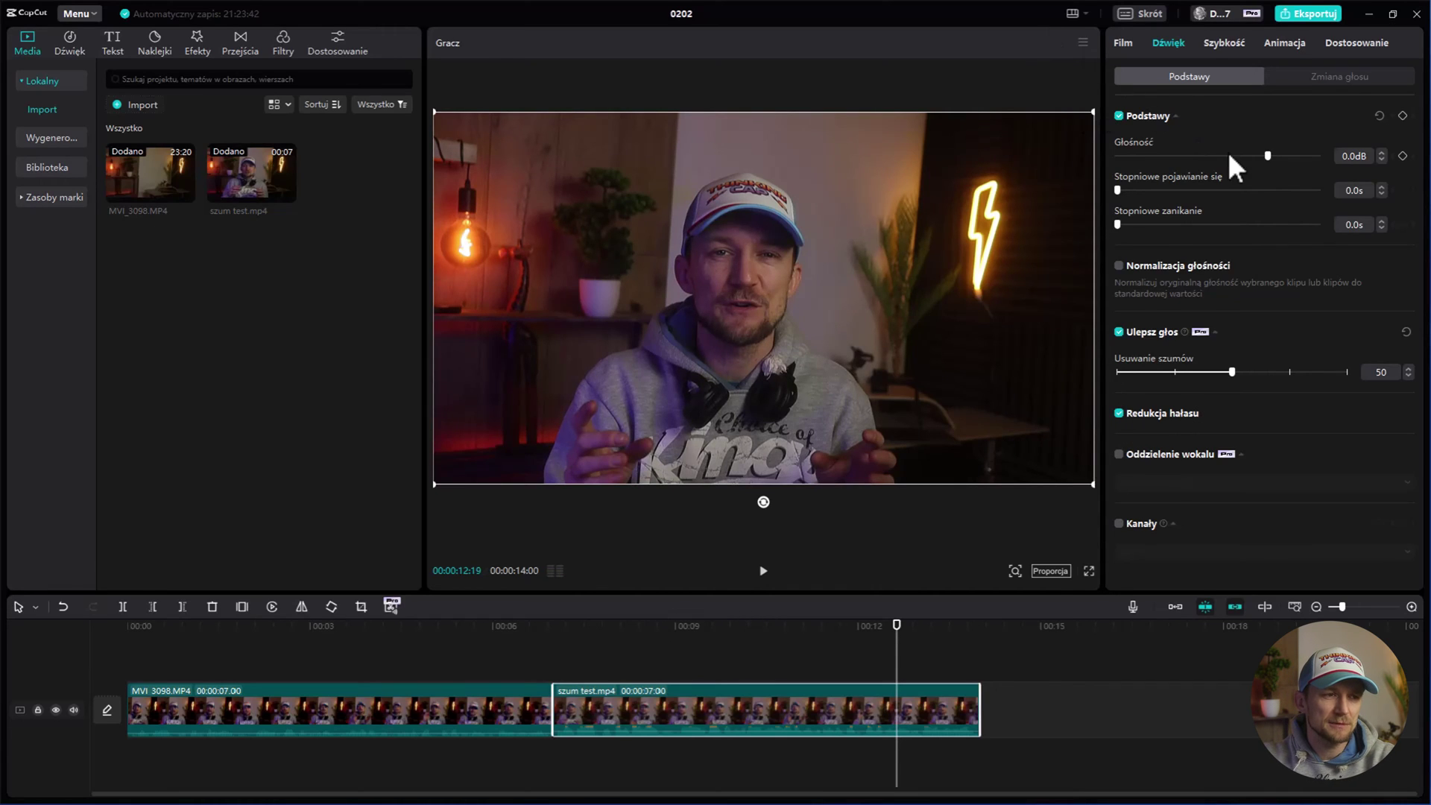
{"action": "left_click_drag", "start_coordinate": [1267, 157], "coordinate": [1245, 154]}
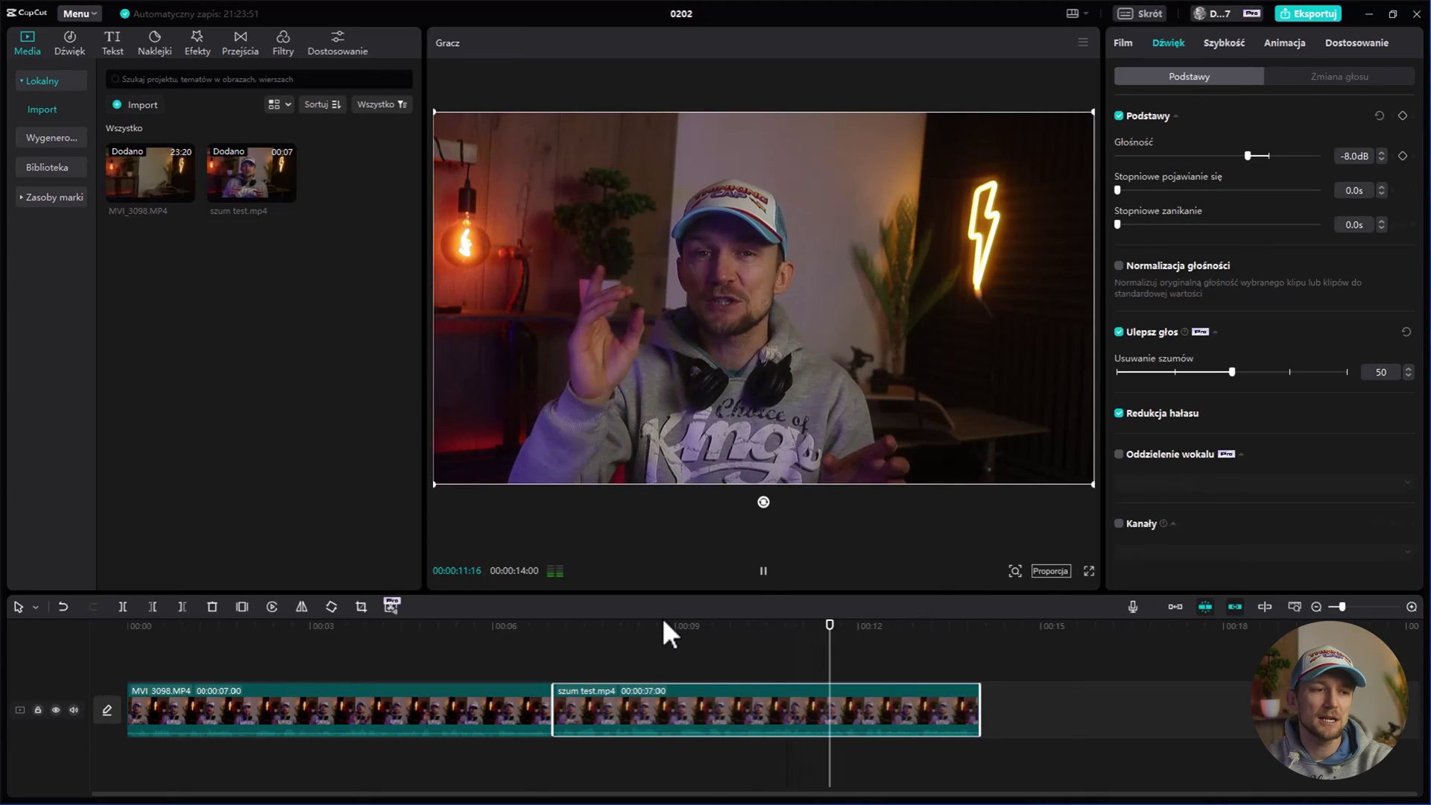
{"action": "key", "text": "space"}
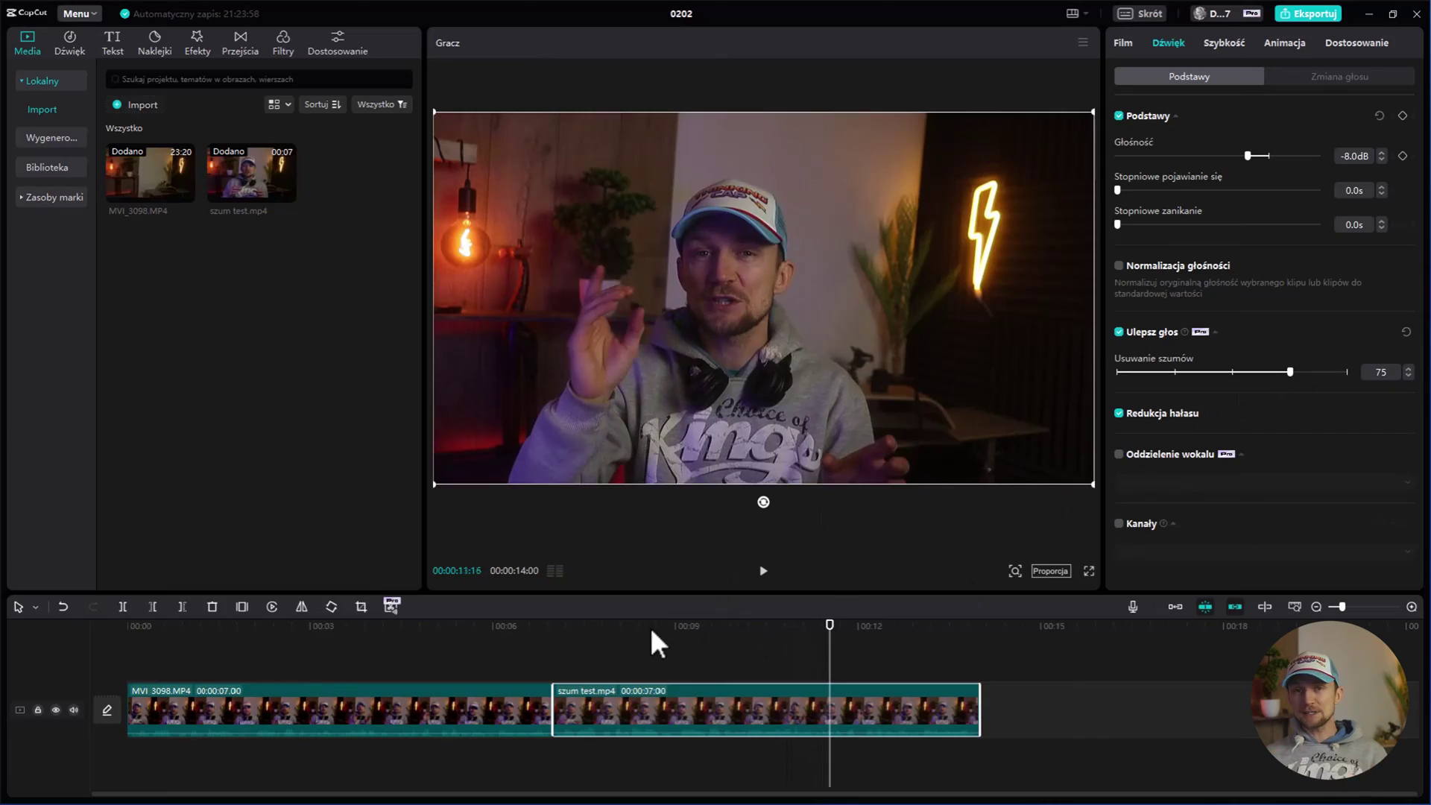
{"action": "left_click", "coordinate": [656, 623]}
{"action": "key", "text": "space"}
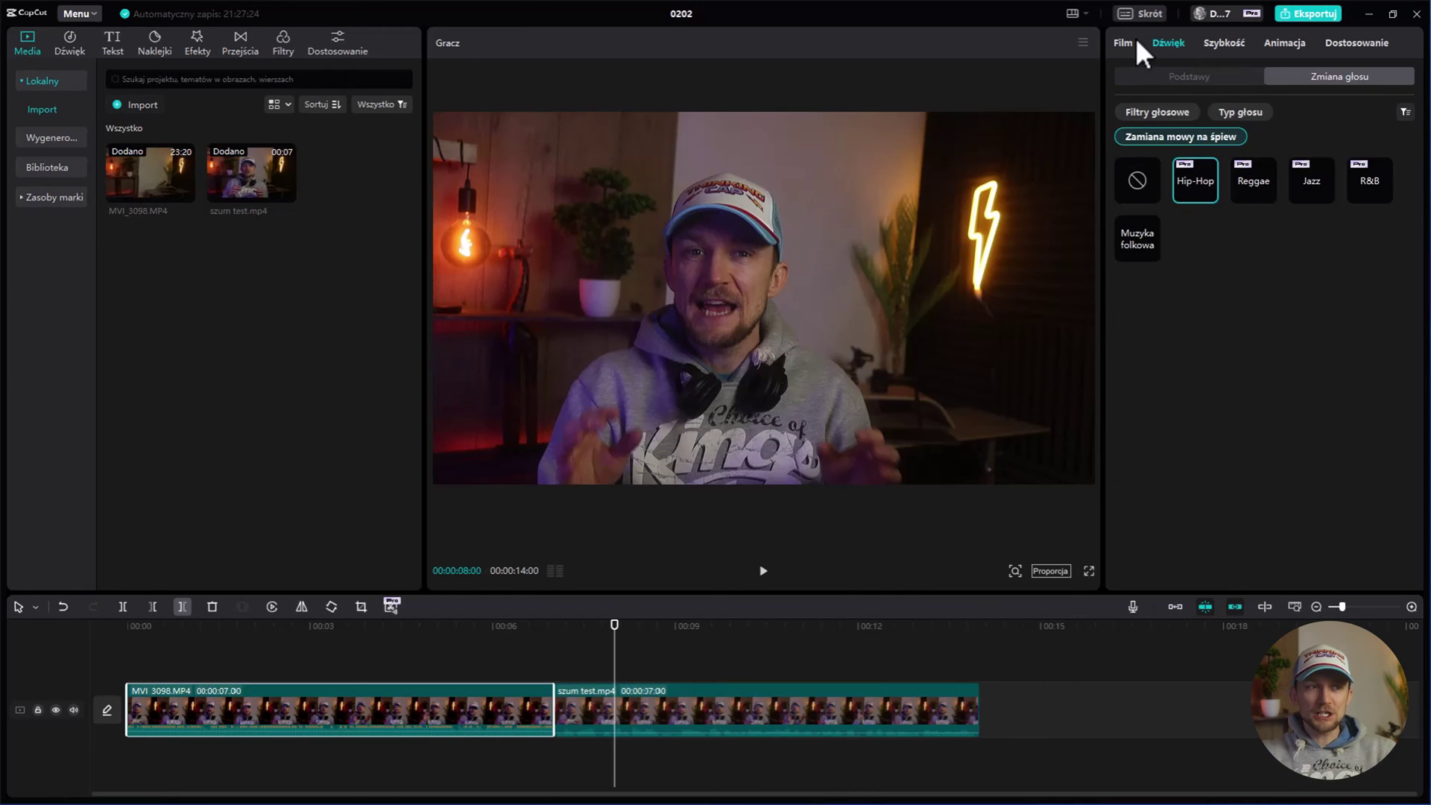
Step: View the speed settings and the entrance animations available for MVI_3098.MP4
{"action": "left_click", "coordinate": [1231, 42]}
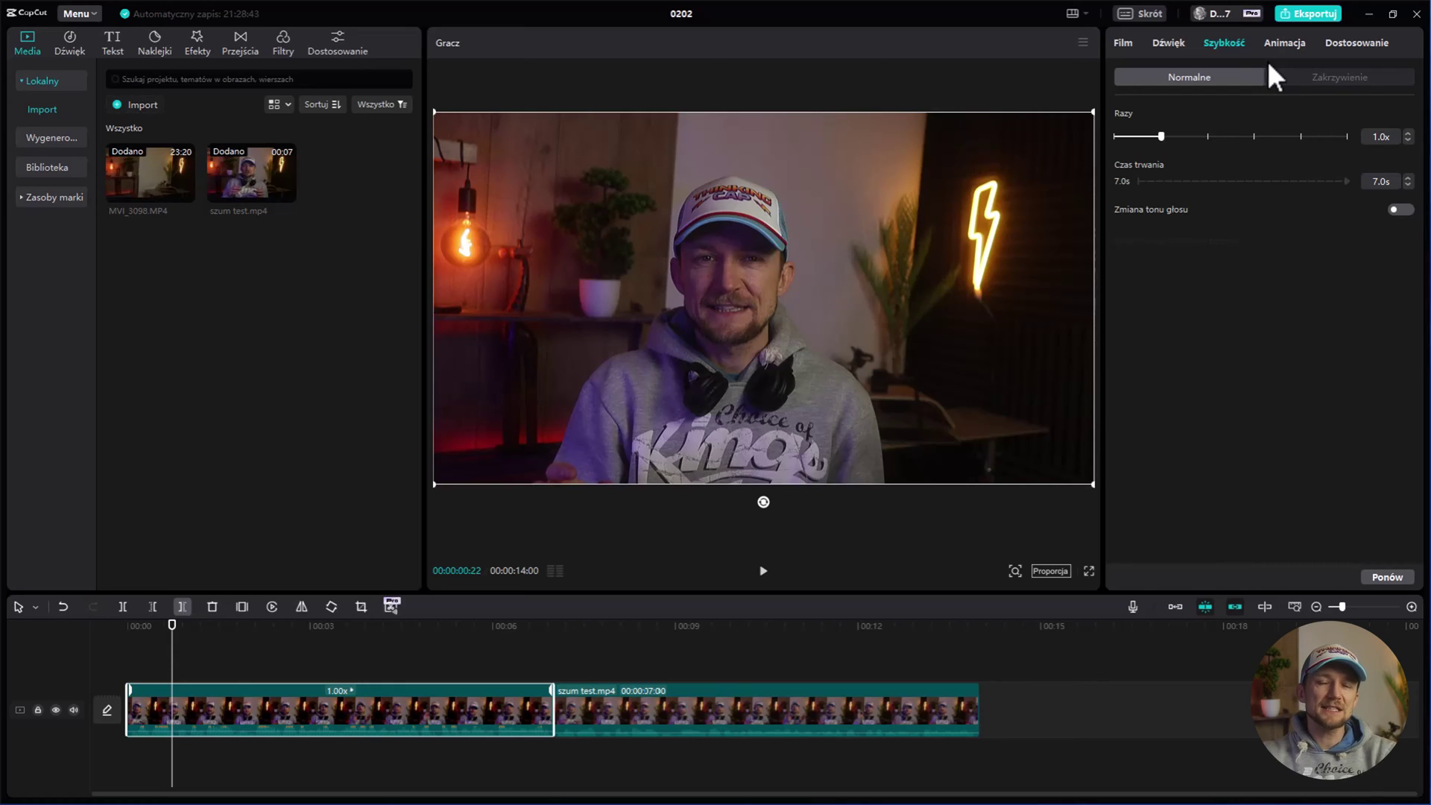
{"action": "left_click", "coordinate": [1289, 45]}
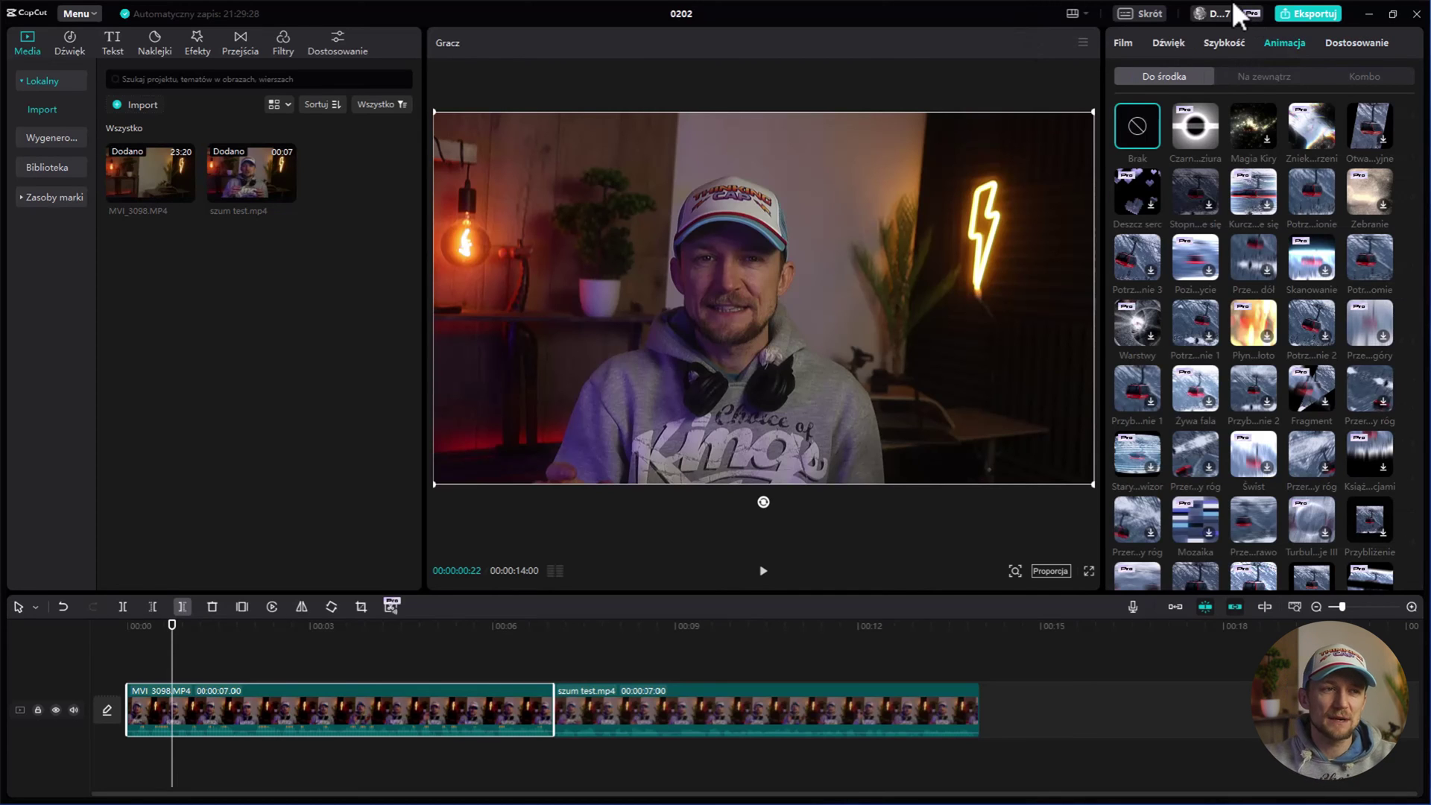
Step: Enable Automatyczne dostosowanie on MVI_3098.MP4, compare the picture with it off and on, and set Siła to 66
{"action": "left_click", "coordinate": [1362, 42]}
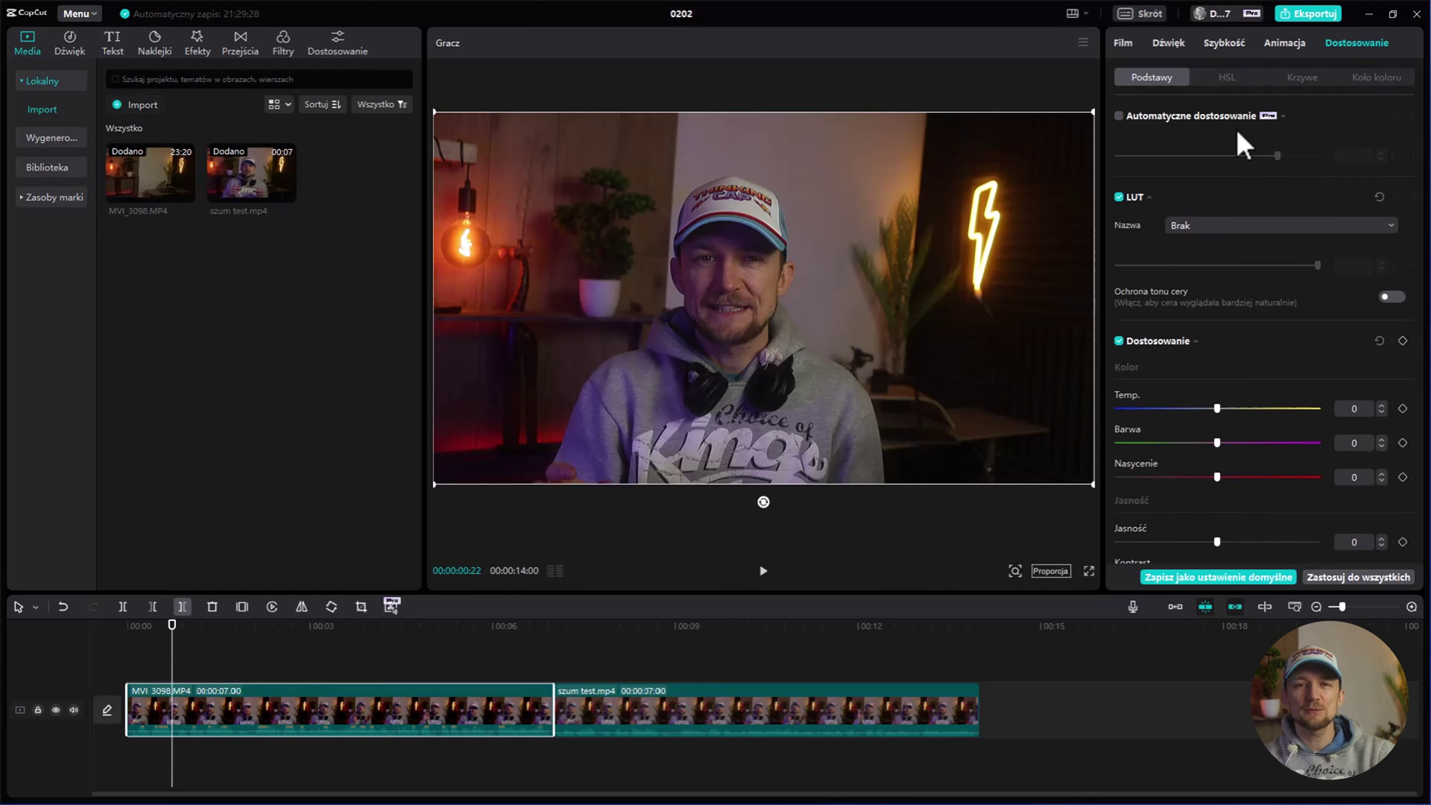
{"action": "left_click", "coordinate": [1177, 128]}
{"action": "left_click", "coordinate": [1119, 116]}
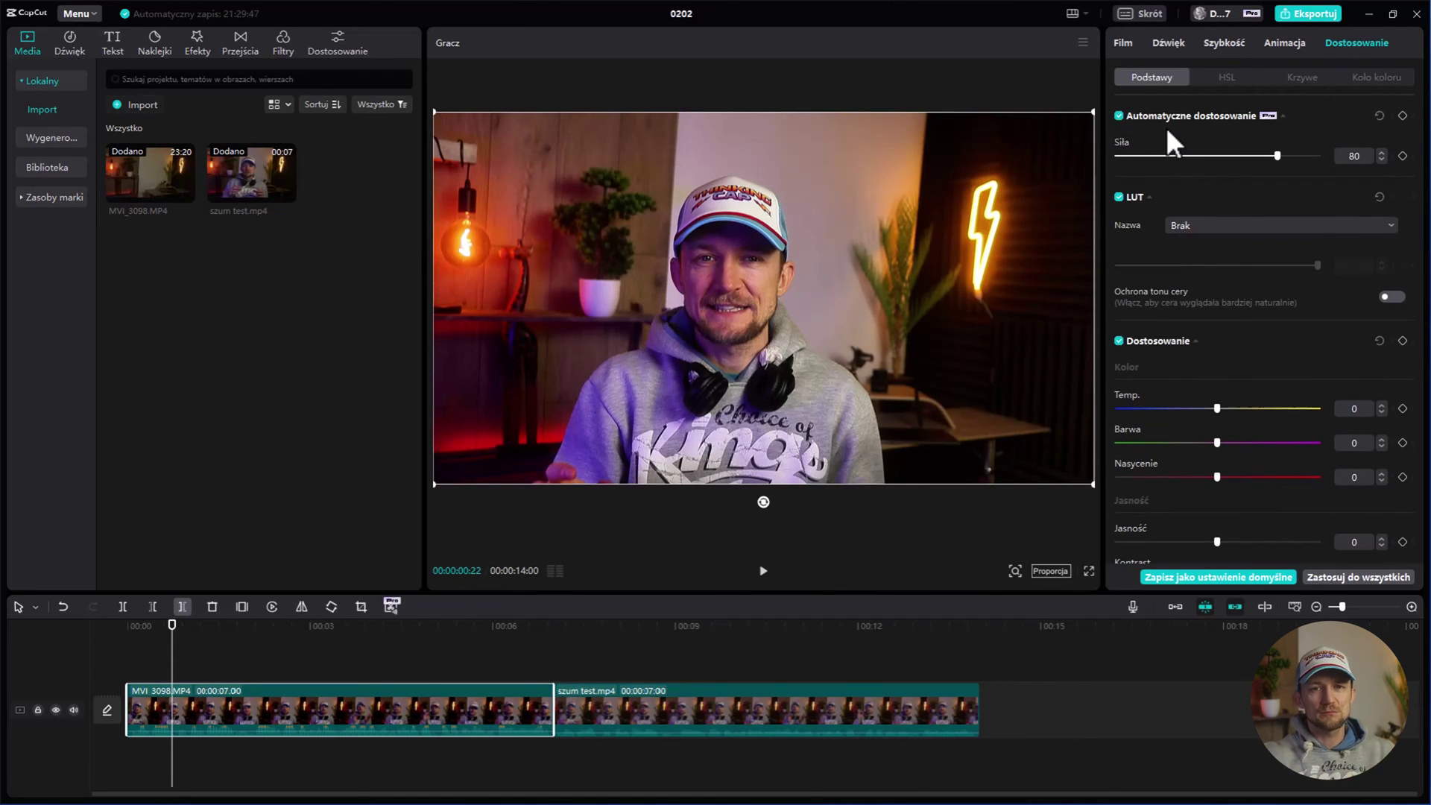
{"action": "left_click", "coordinate": [1119, 116]}
{"action": "left_click", "coordinate": [1119, 117]}
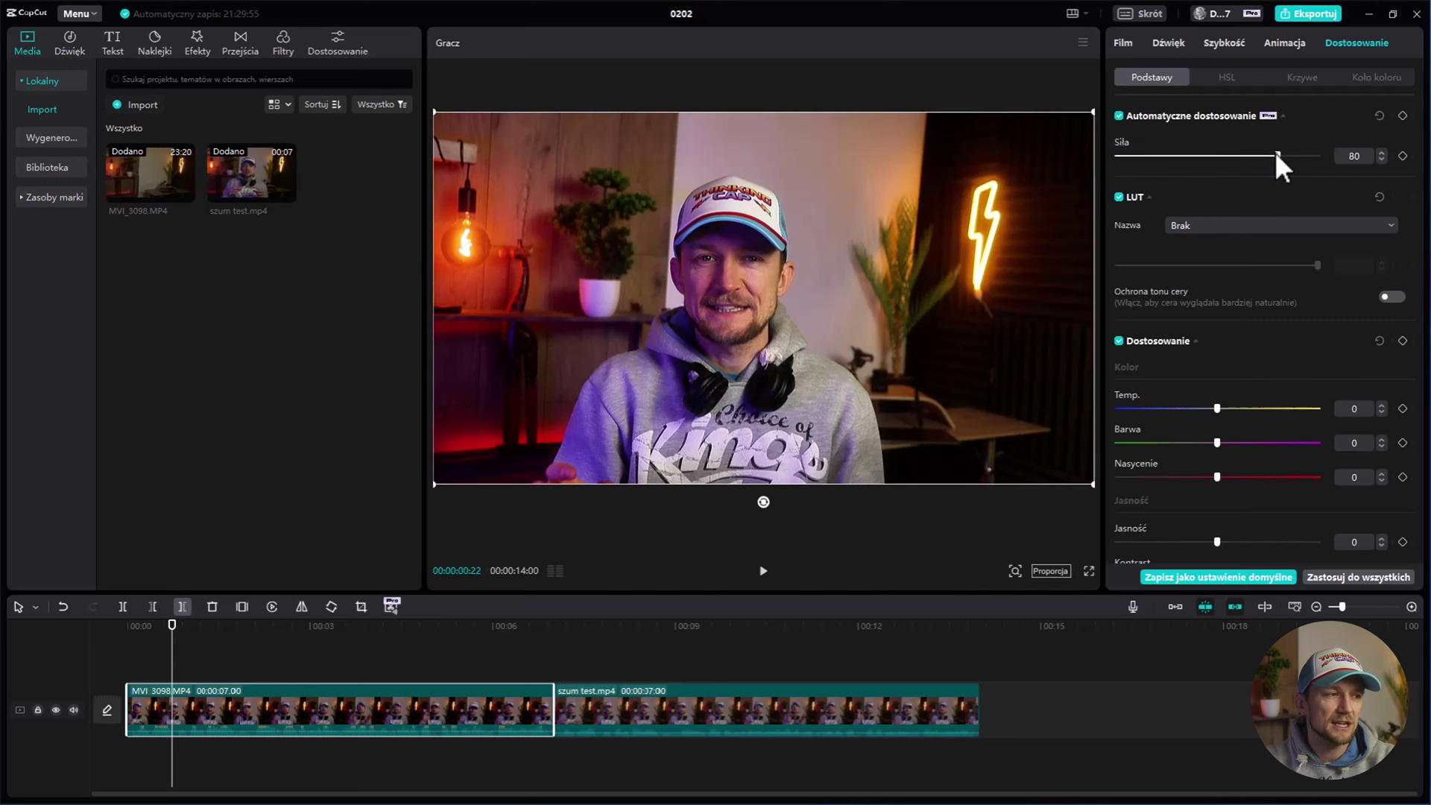
{"action": "left_click_drag", "start_coordinate": [1277, 155], "coordinate": [1228, 155]}
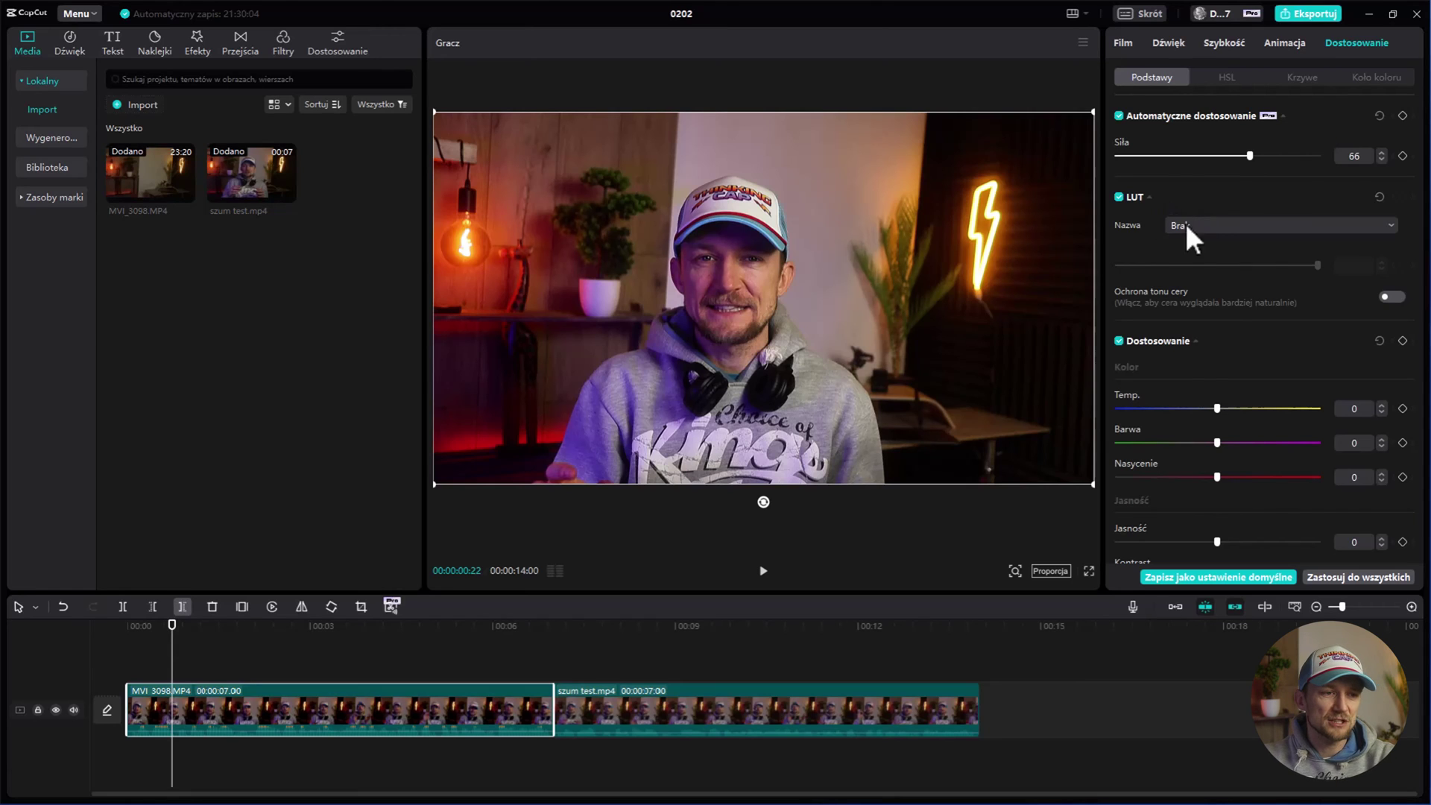
Step: Review the basic colour, brightness and effect adjustments of MVI_3098.MP4 and open its Koło koloru settings
{"action": "scroll", "coordinate": [1211, 455], "scroll_direction": "down", "scroll_amount": 6}
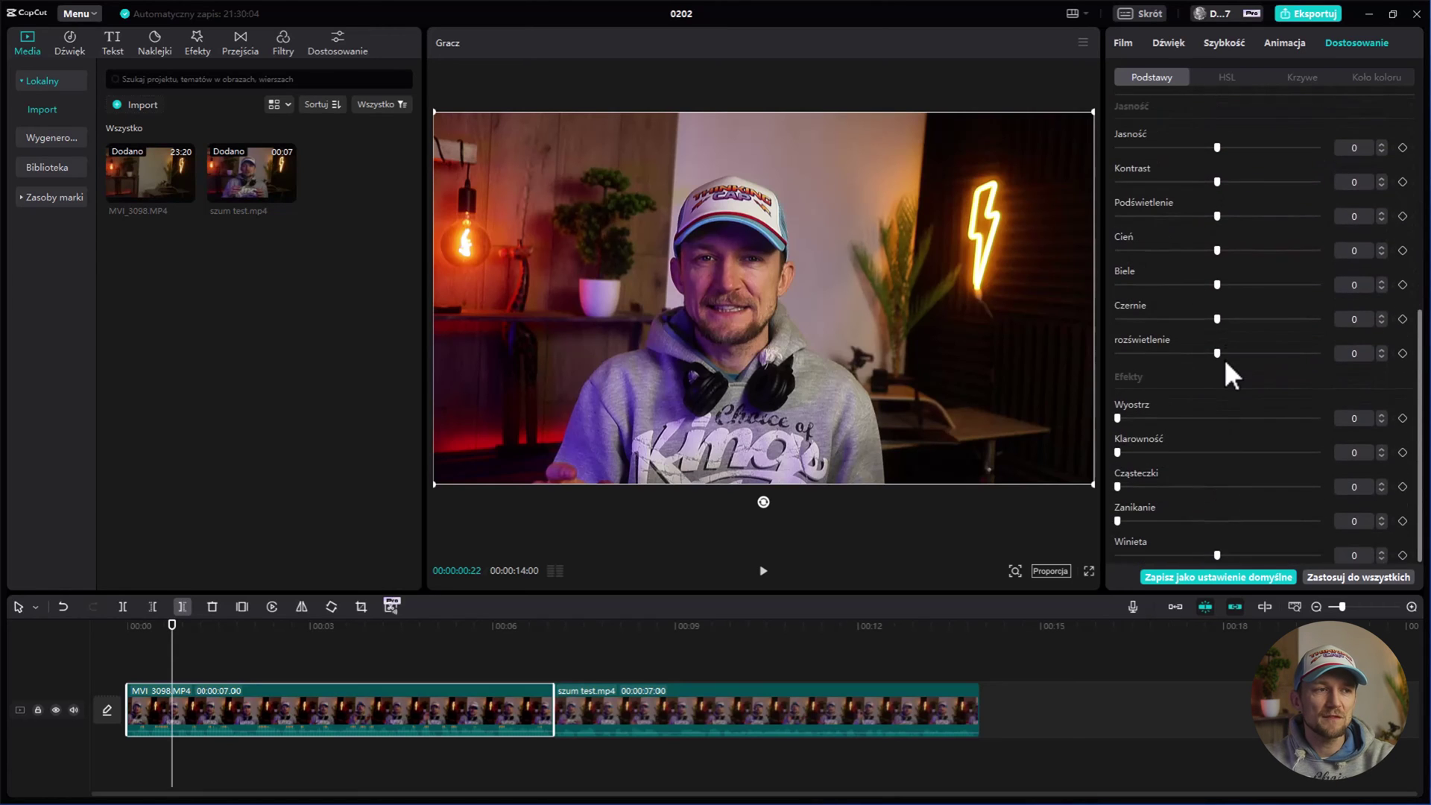
{"action": "scroll", "coordinate": [1223, 375], "scroll_direction": "up", "scroll_amount": 5}
{"action": "scroll", "coordinate": [1222, 373], "scroll_direction": "up", "scroll_amount": 1}
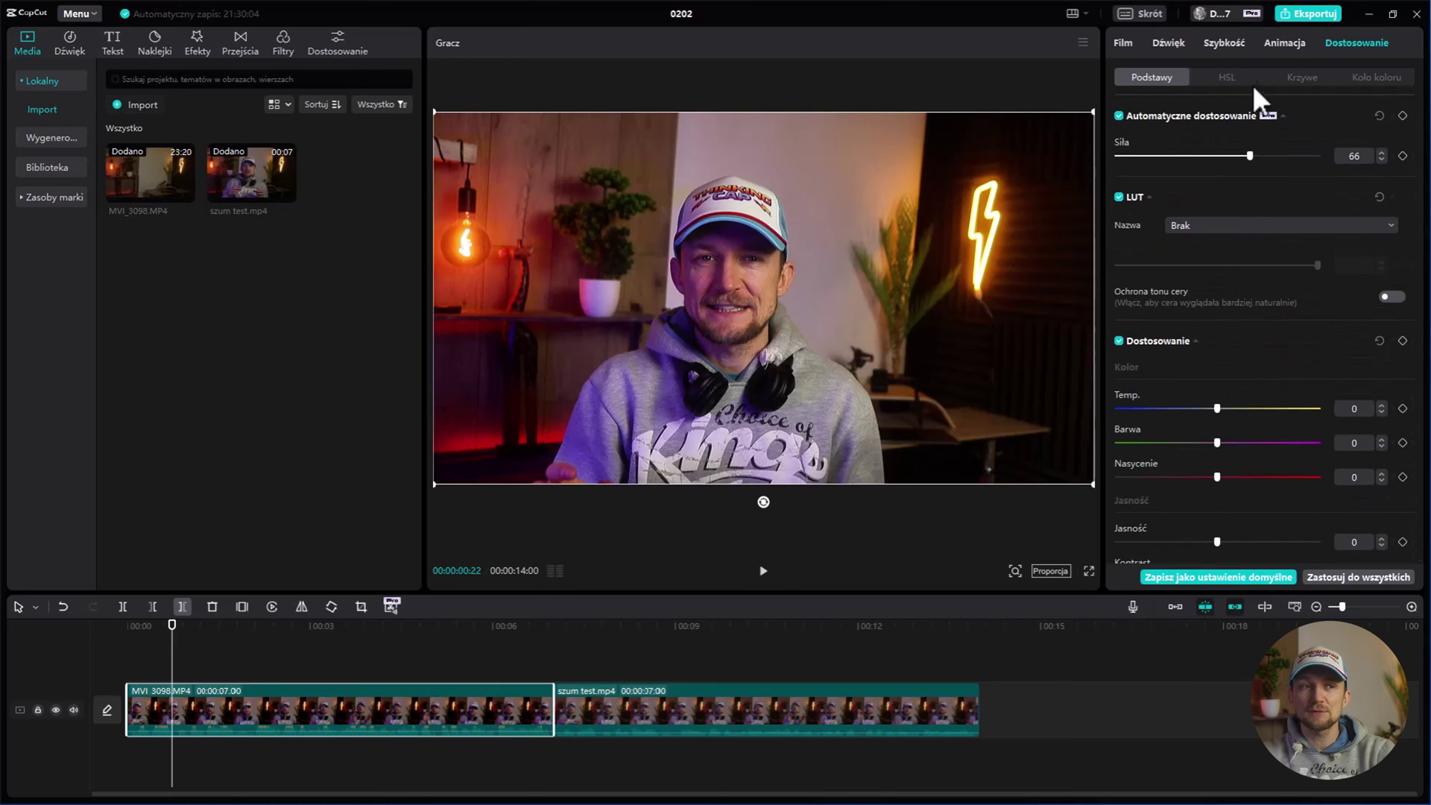
{"action": "left_click", "coordinate": [1353, 82]}
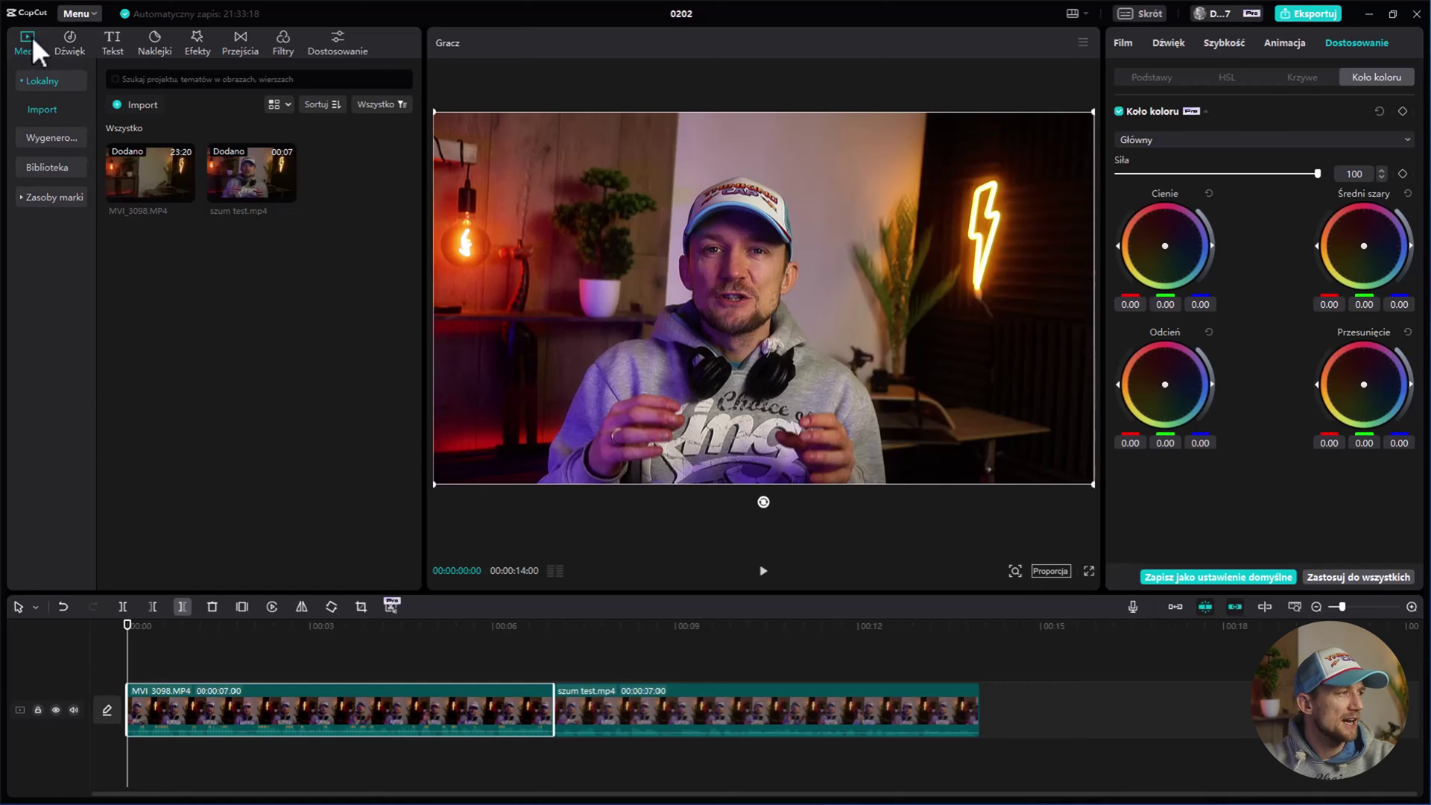
Step: Generate AI images in the media library from the prompt "studio youtube duży telewizor, uhd", replacing the sample description
{"action": "left_click", "coordinate": [49, 137]}
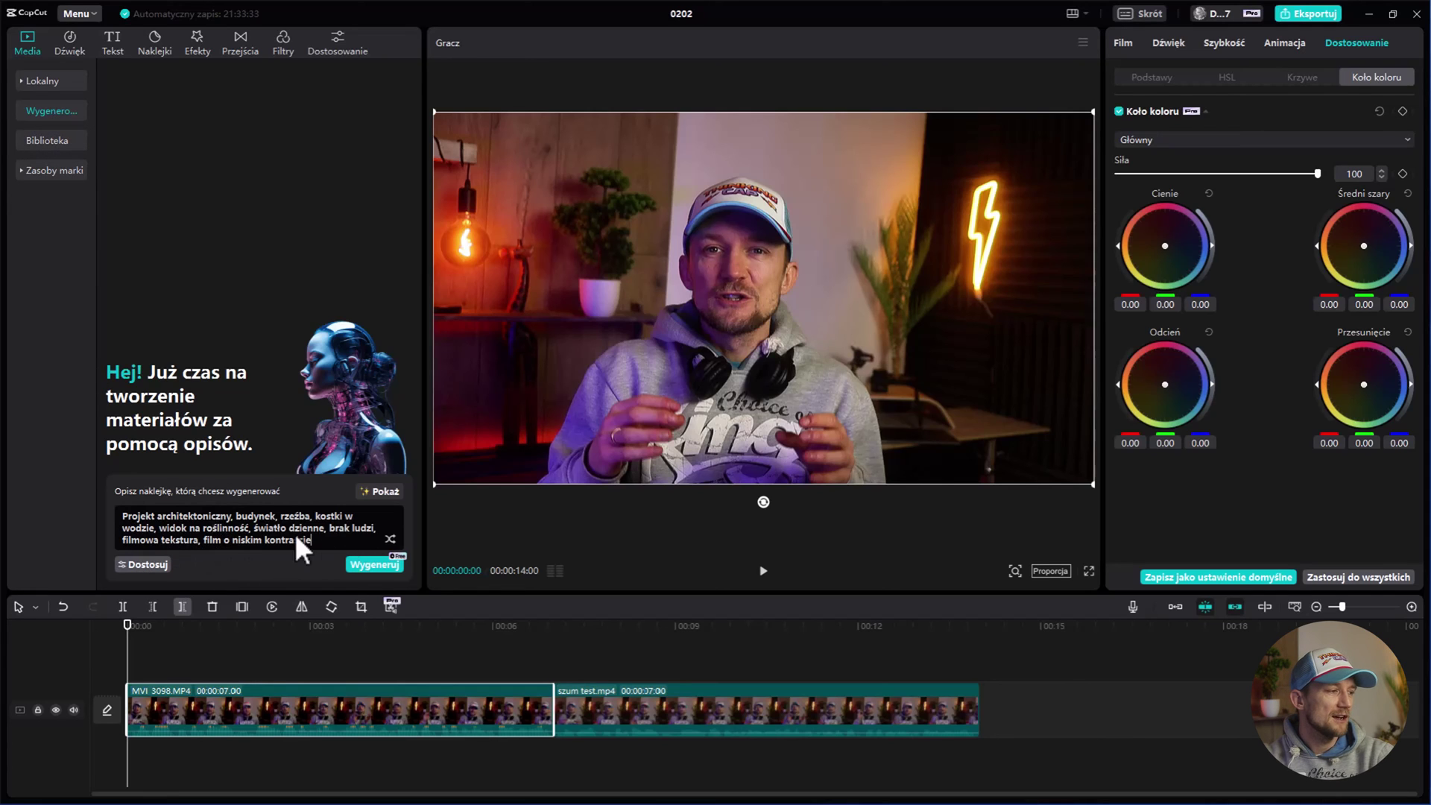
{"action": "double_click", "coordinate": [252, 540]}
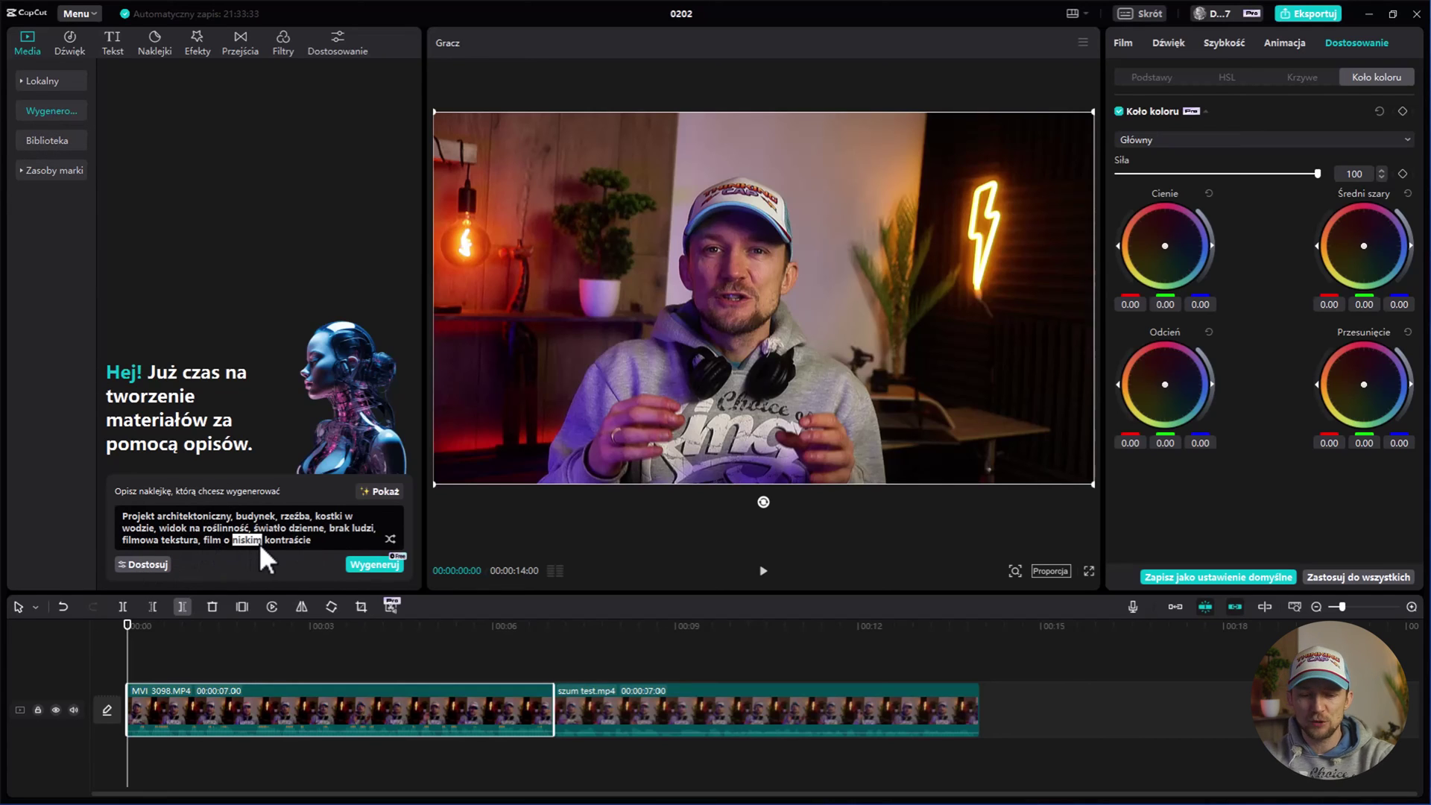
{"action": "key", "text": "ctrl+a"}
{"action": "key", "text": "BackSpace"}
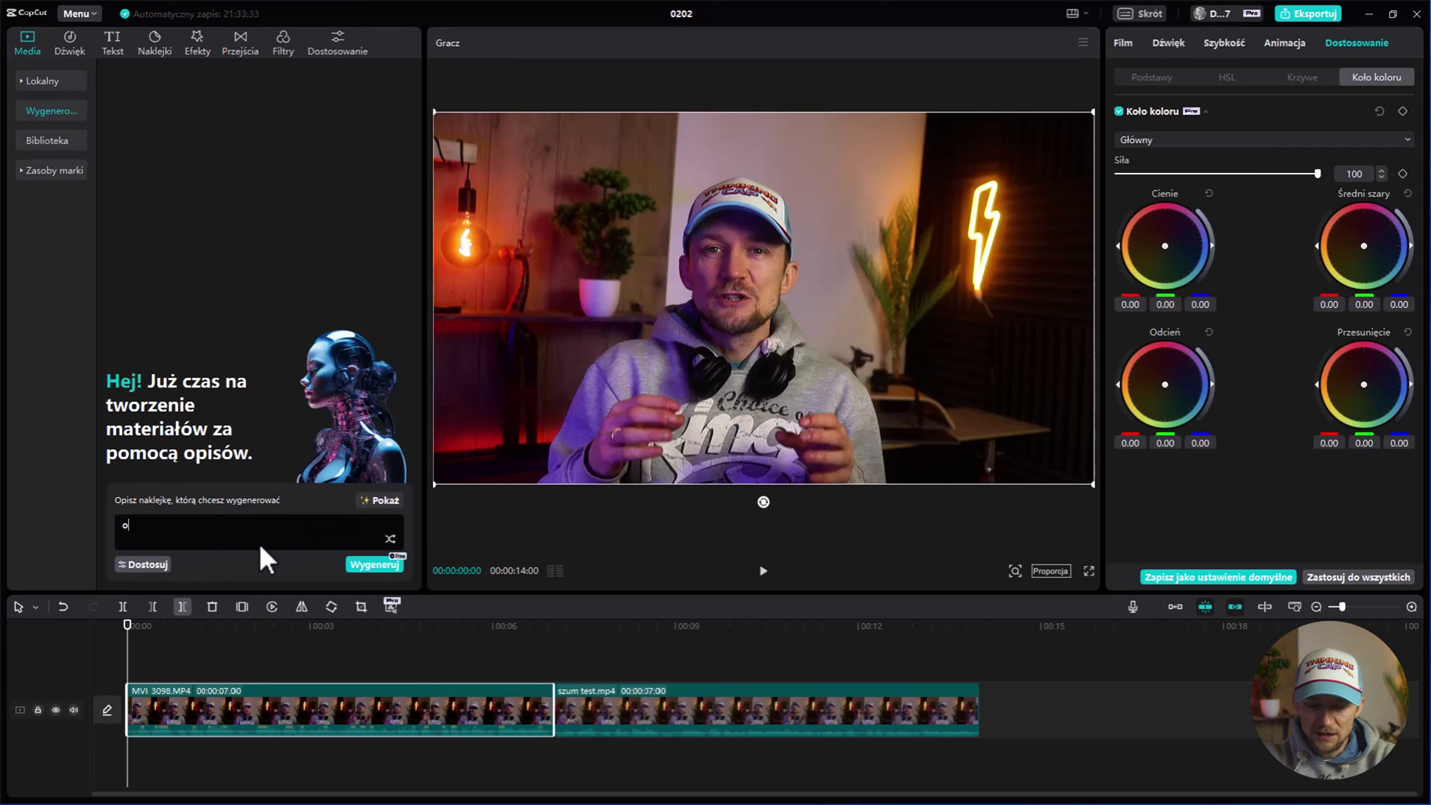
{"action": "type", "text": "studio youtu"}
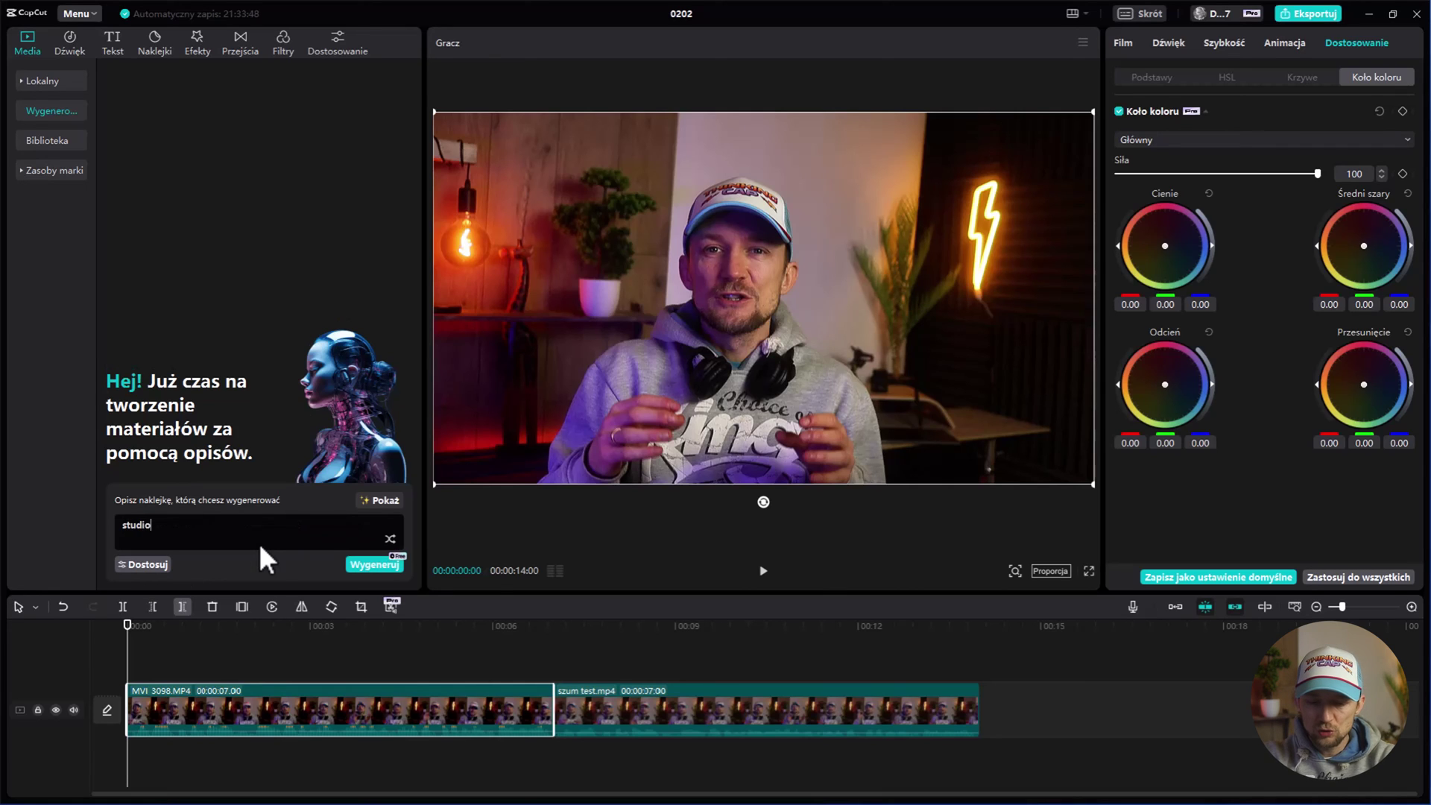
{"action": "type", "text": "be duży telewizor, uhd"}
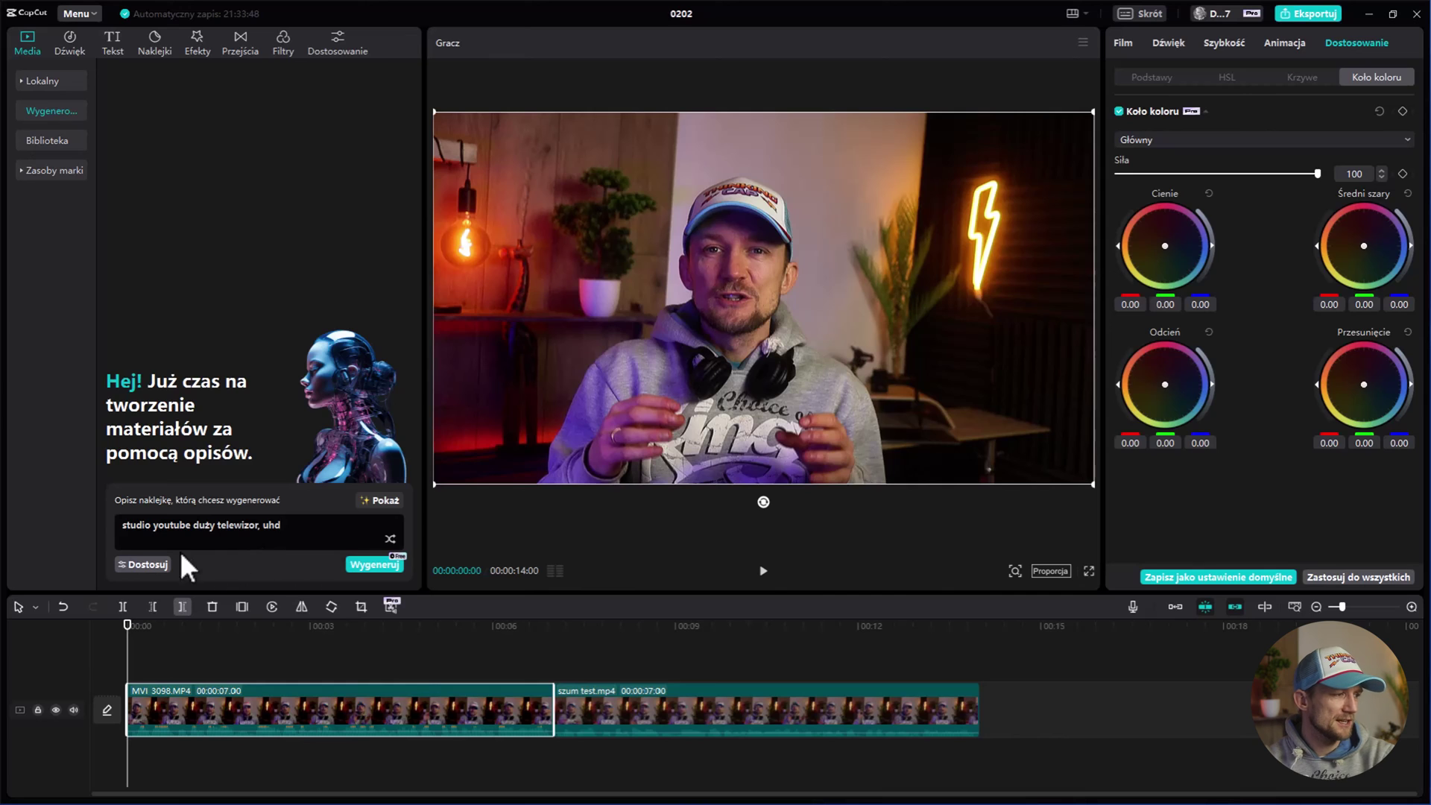
{"action": "left_click", "coordinate": [368, 563]}
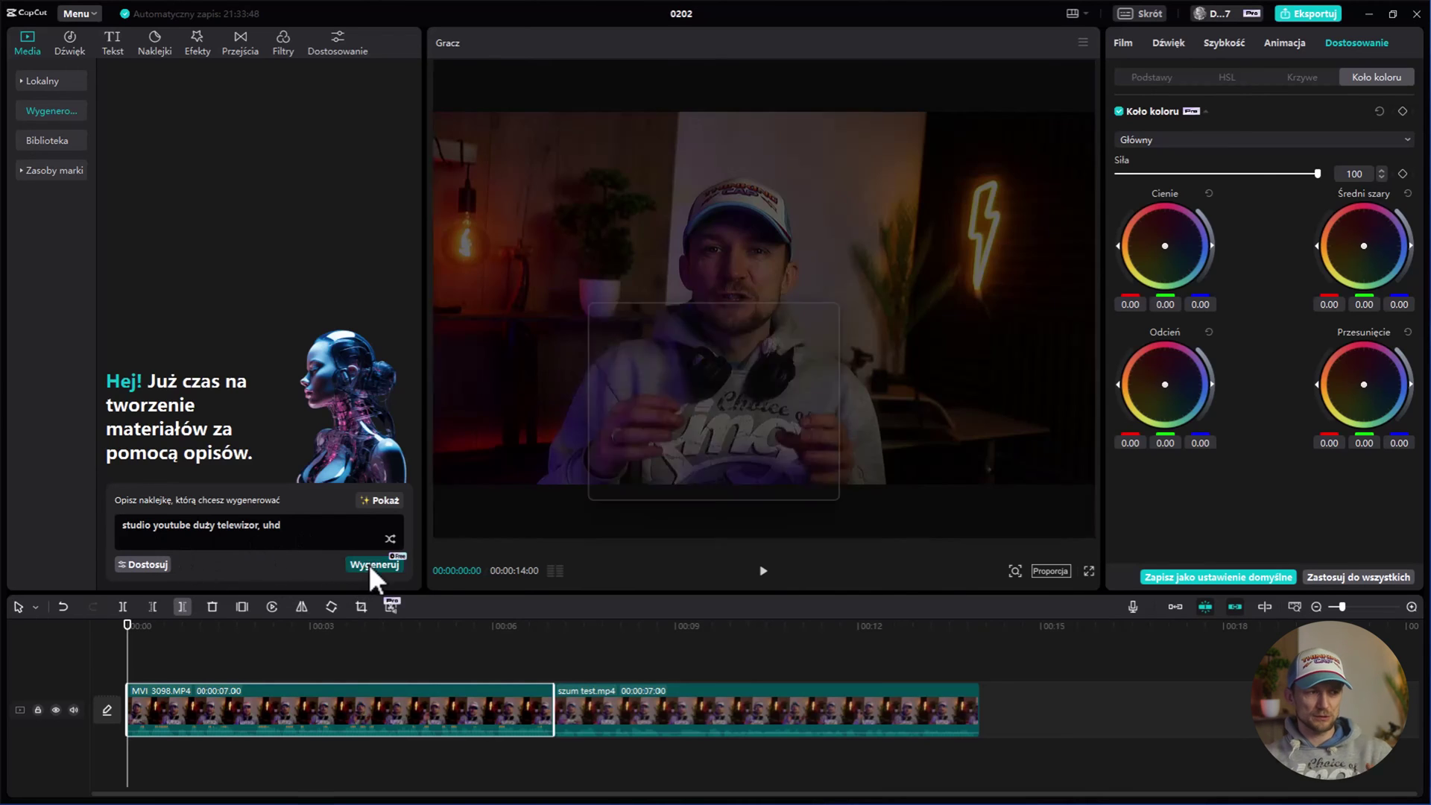
{"action": "left_click", "coordinate": [747, 485]}
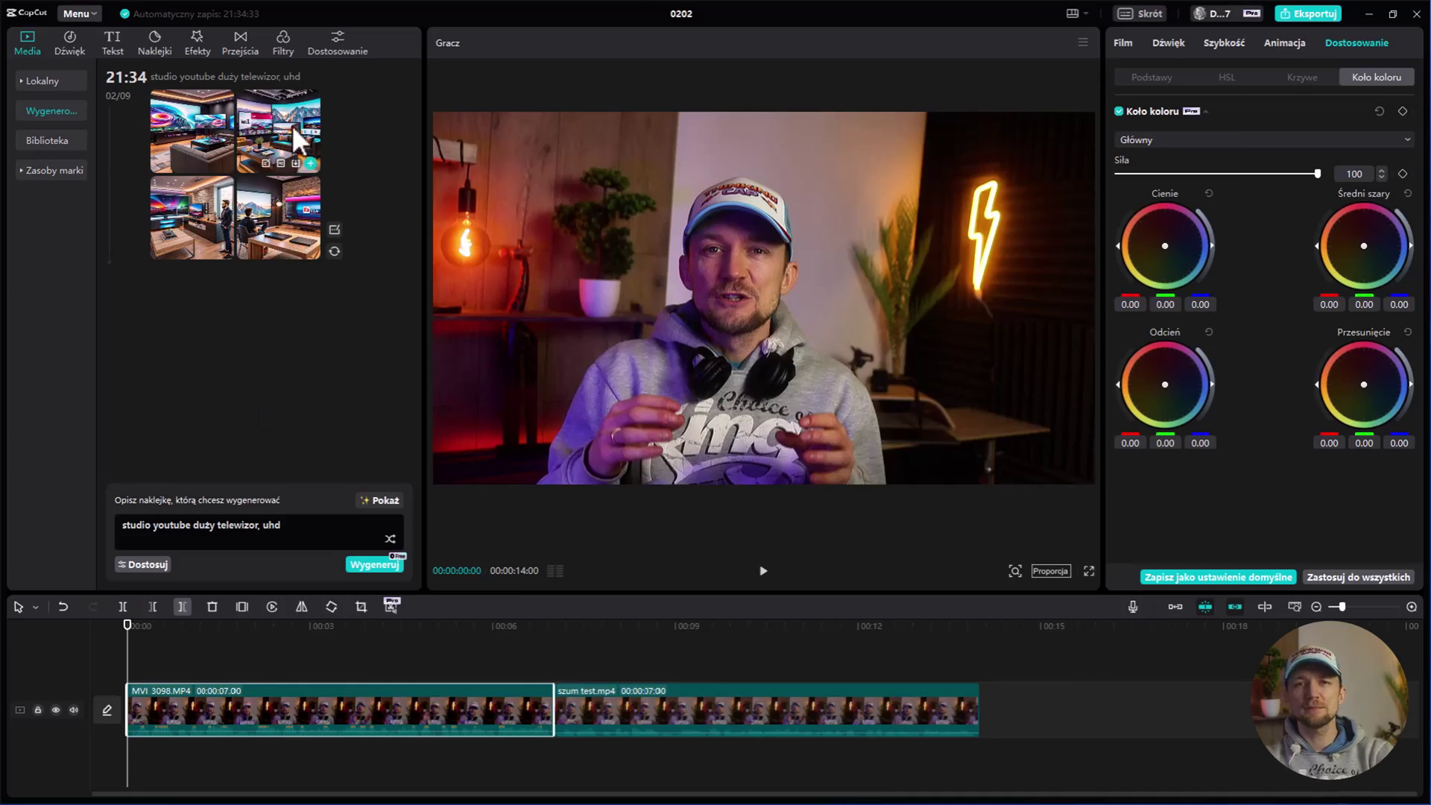
Step: Preview the generated studio images with the sofa, the seated man and the standing man
{"action": "left_click", "coordinate": [287, 137]}
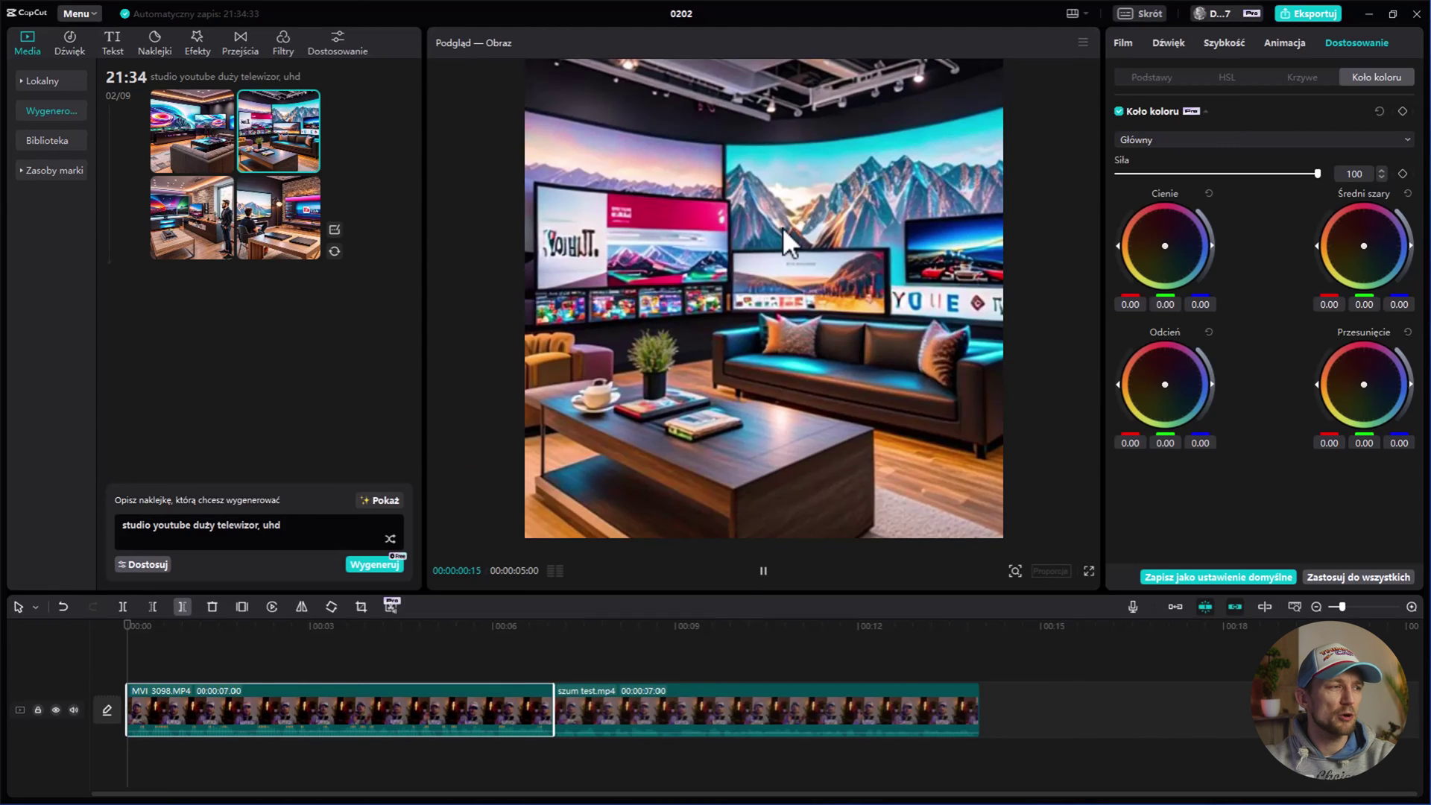
{"action": "left_click", "coordinate": [278, 217]}
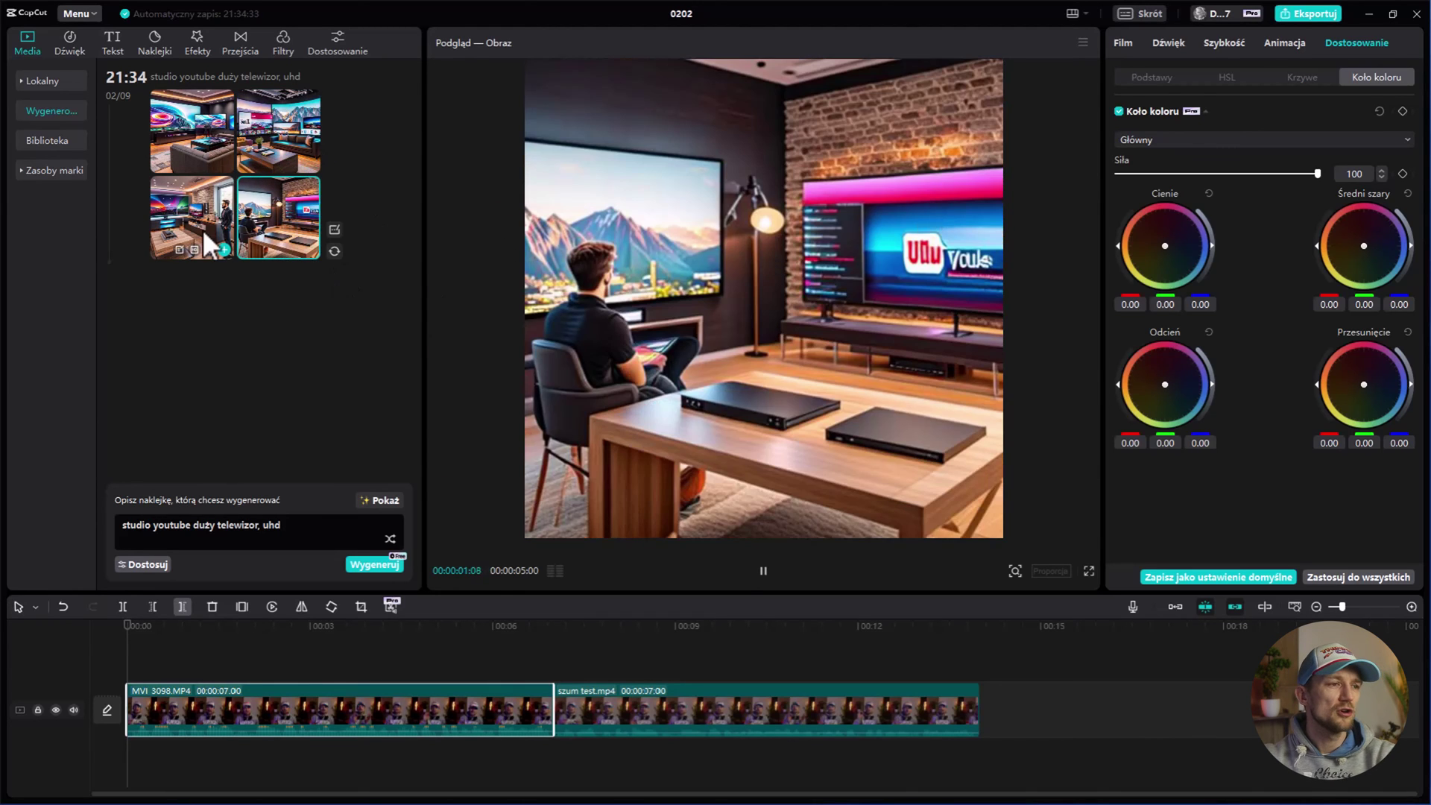
{"action": "left_click", "coordinate": [216, 210]}
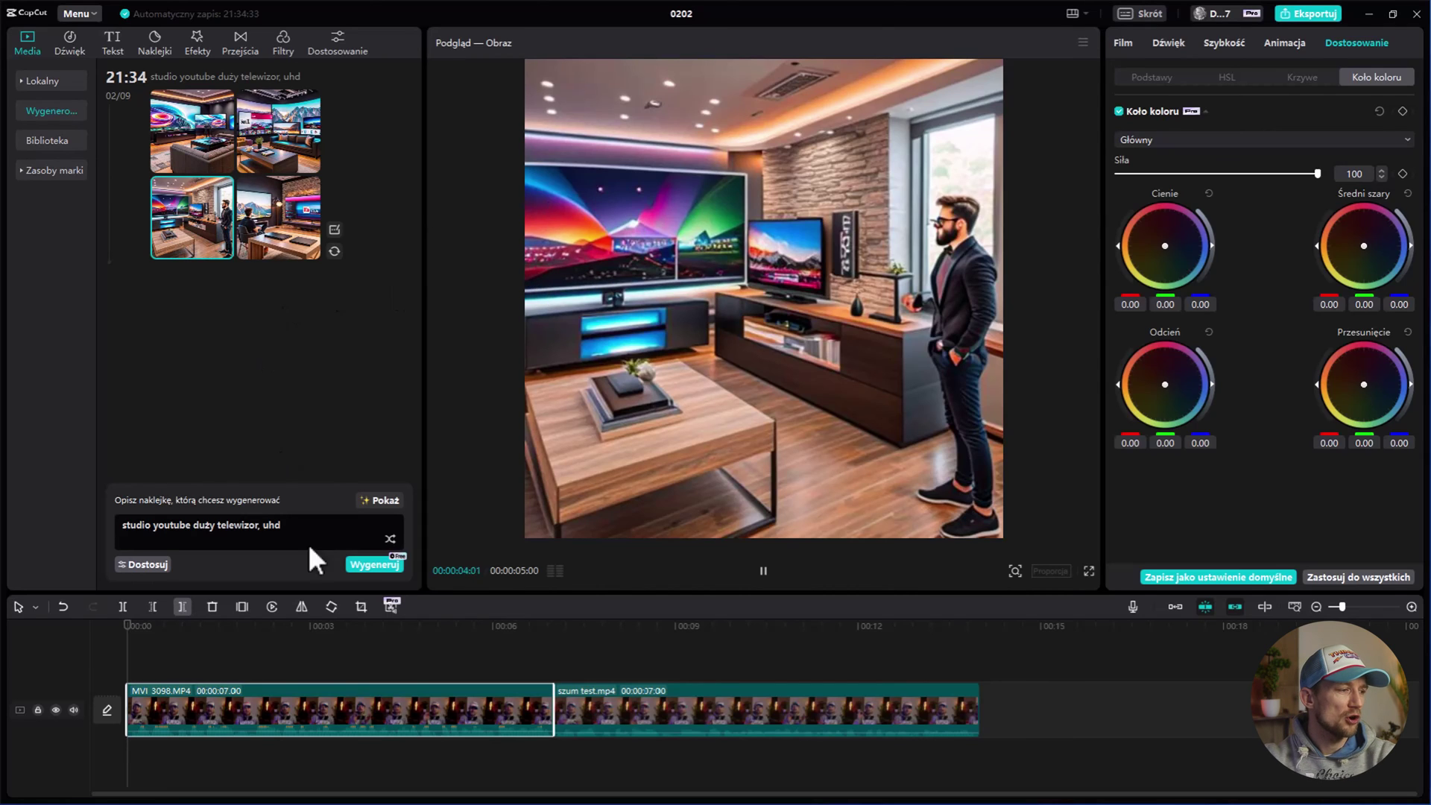
Step: Generate an enhanced version of the studio image with the standing man and preview it
{"action": "mouse_move", "coordinate": [220, 230]}
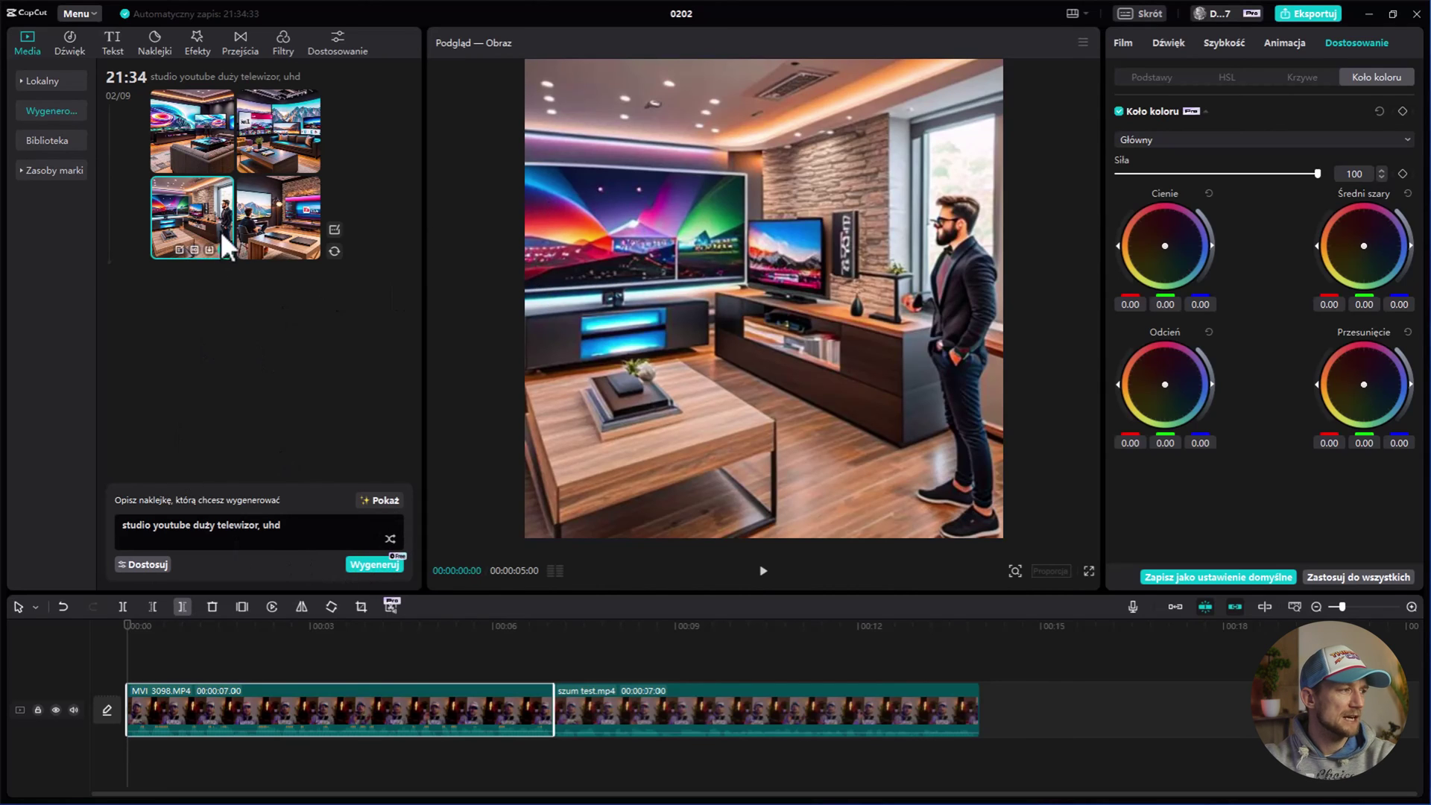
{"action": "left_click", "coordinate": [194, 248]}
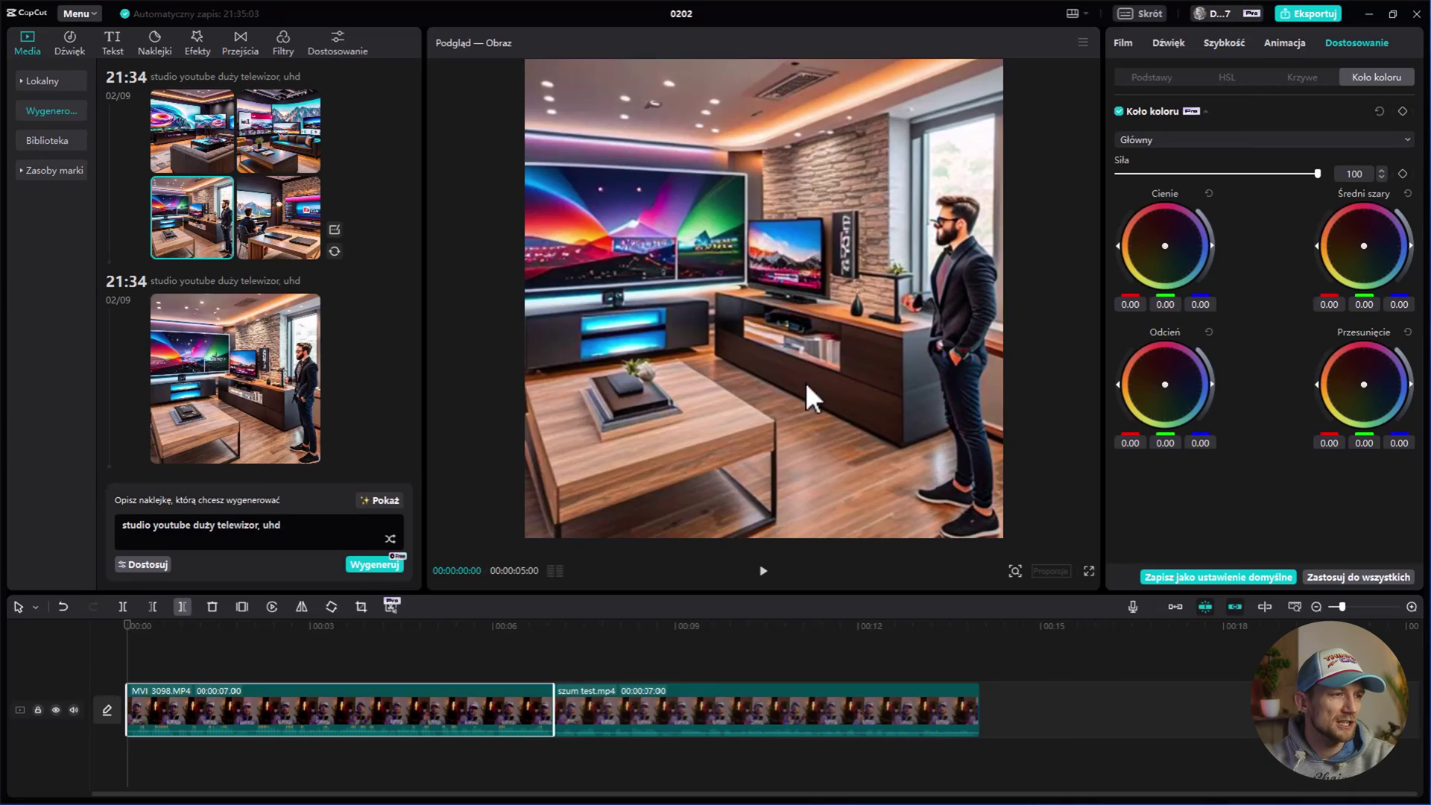
{"action": "mouse_move", "coordinate": [262, 392]}
{"action": "left_click", "coordinate": [302, 414]}
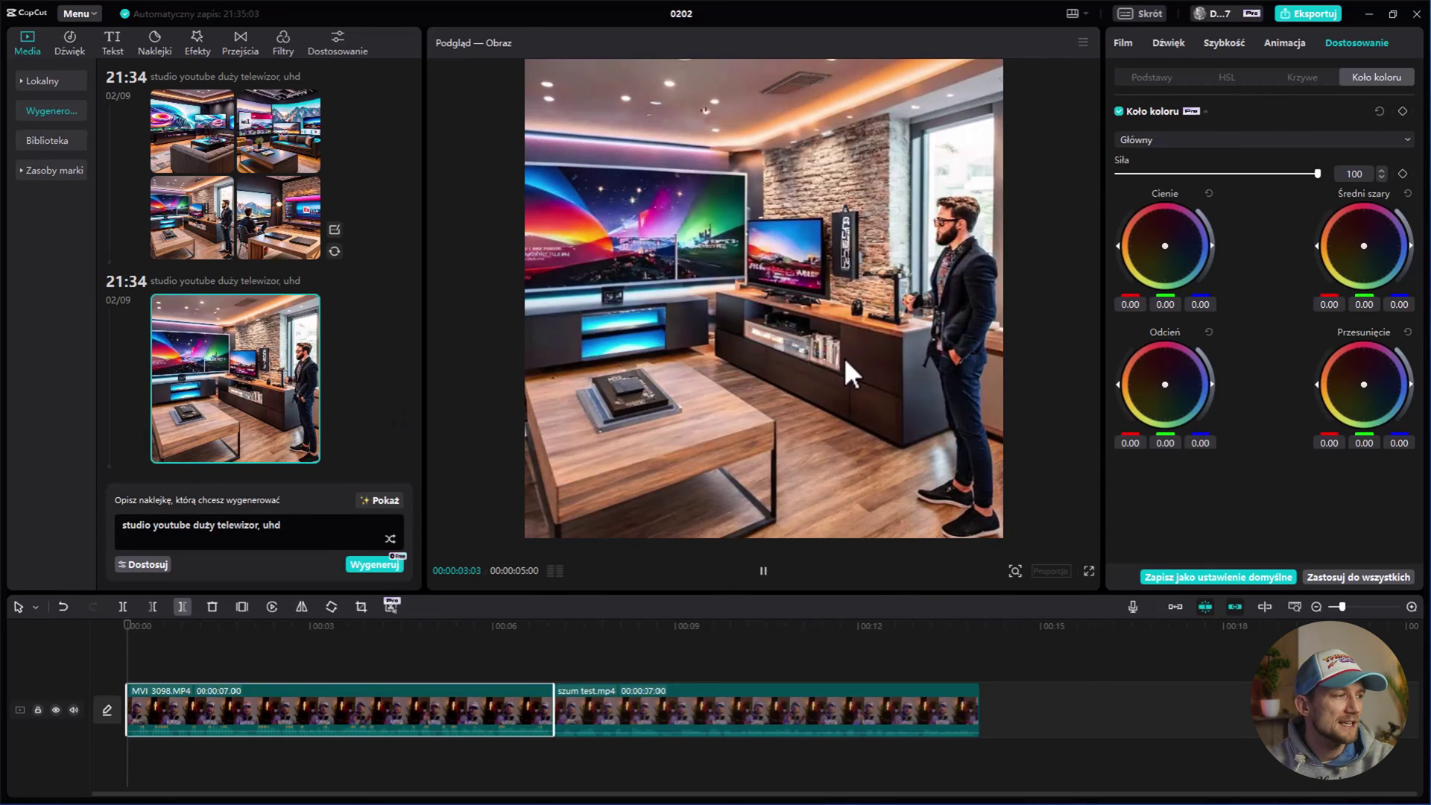
Step: Add the enhanced studio image to the timeline and play the MVI_3098.MP4 cutout with that image as its background
{"action": "mouse_move", "coordinate": [266, 399]}
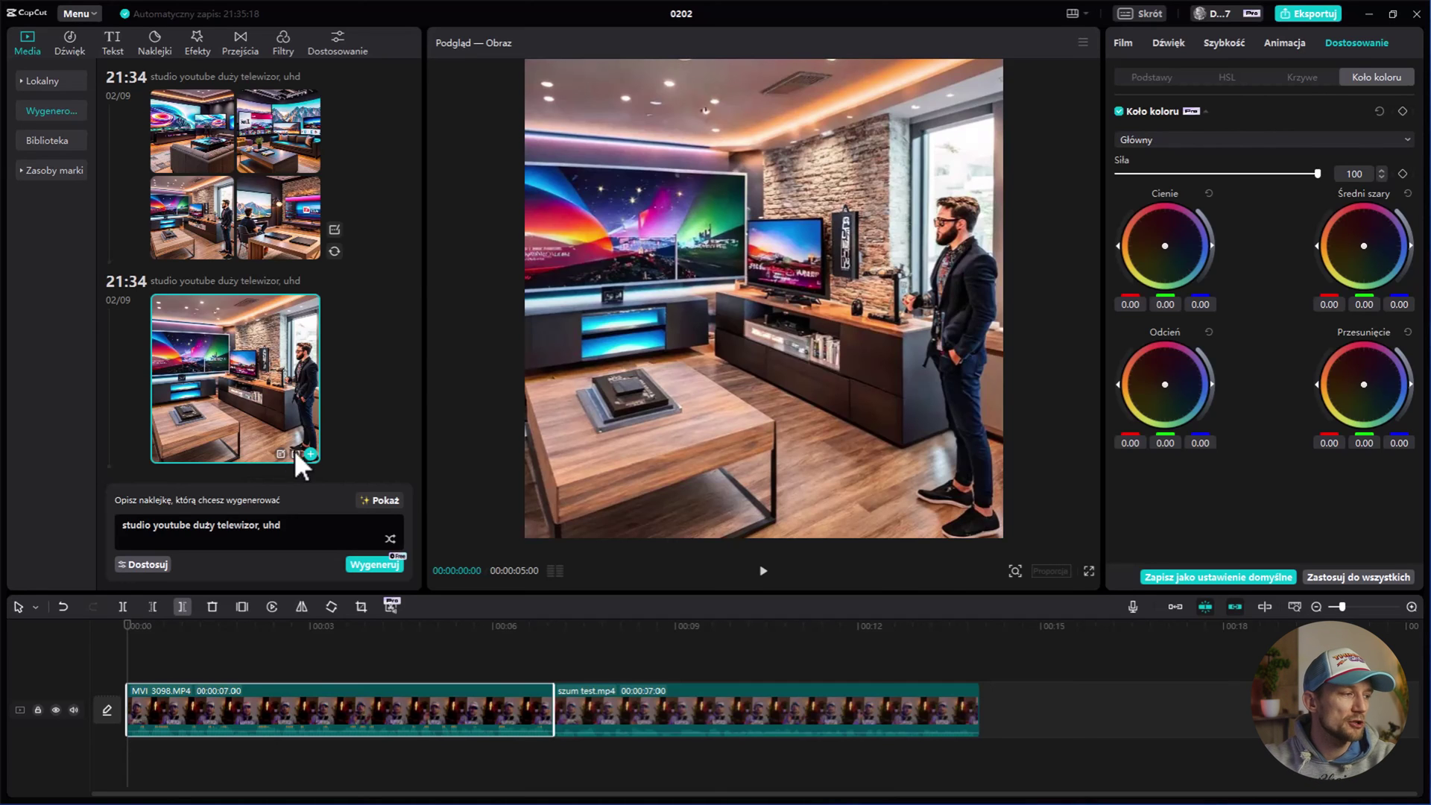
{"action": "left_click", "coordinate": [311, 454]}
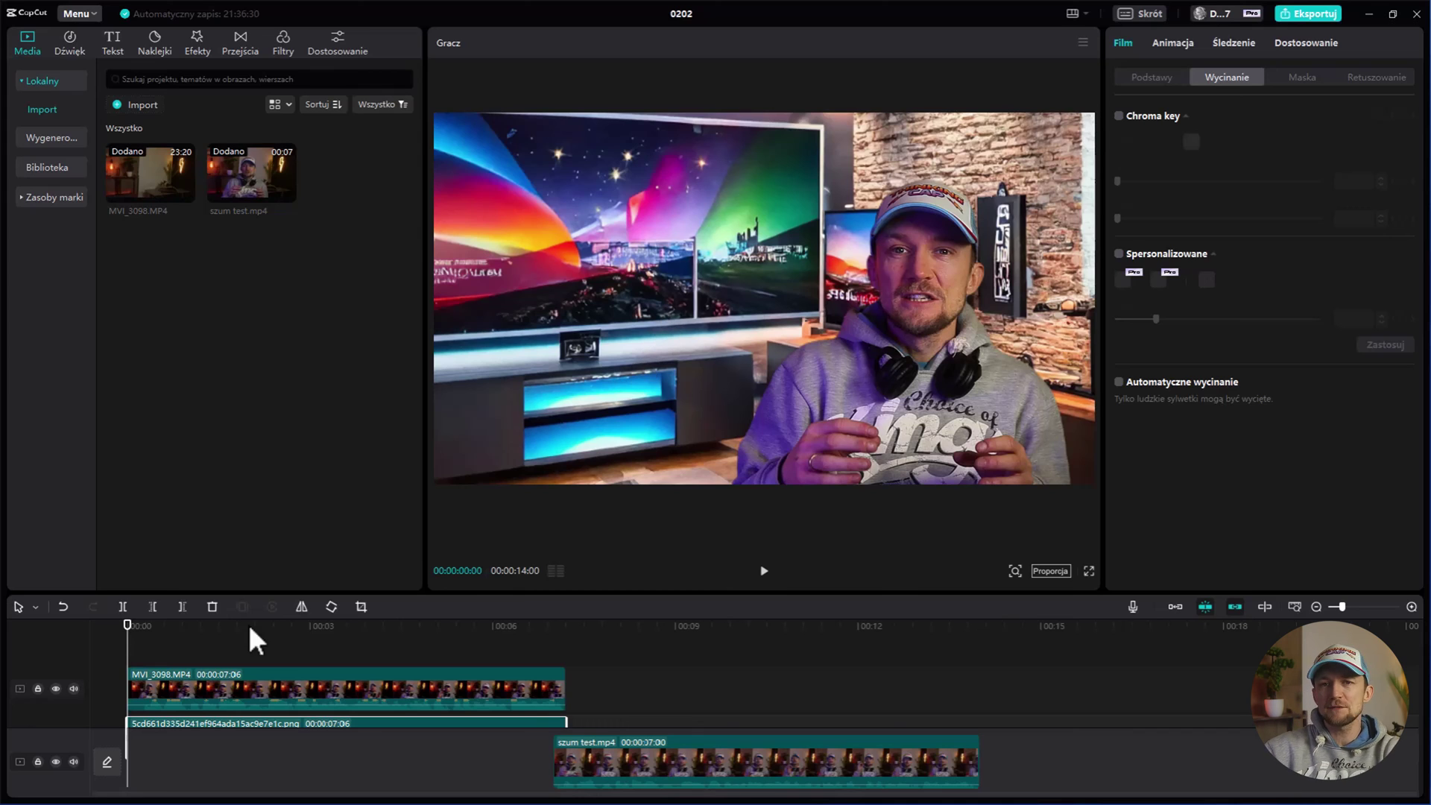
{"action": "key", "text": "space"}
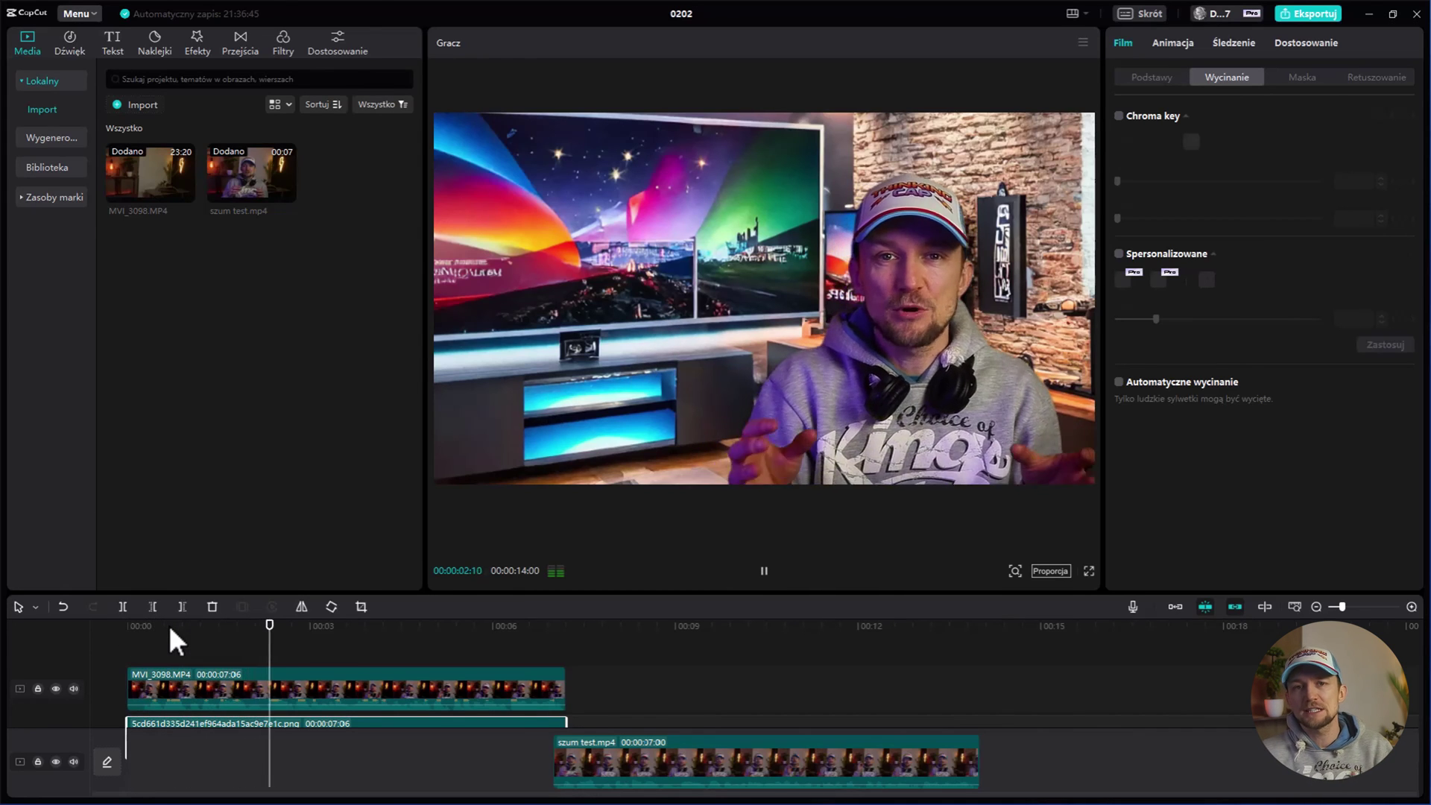
{"action": "key", "text": "space"}
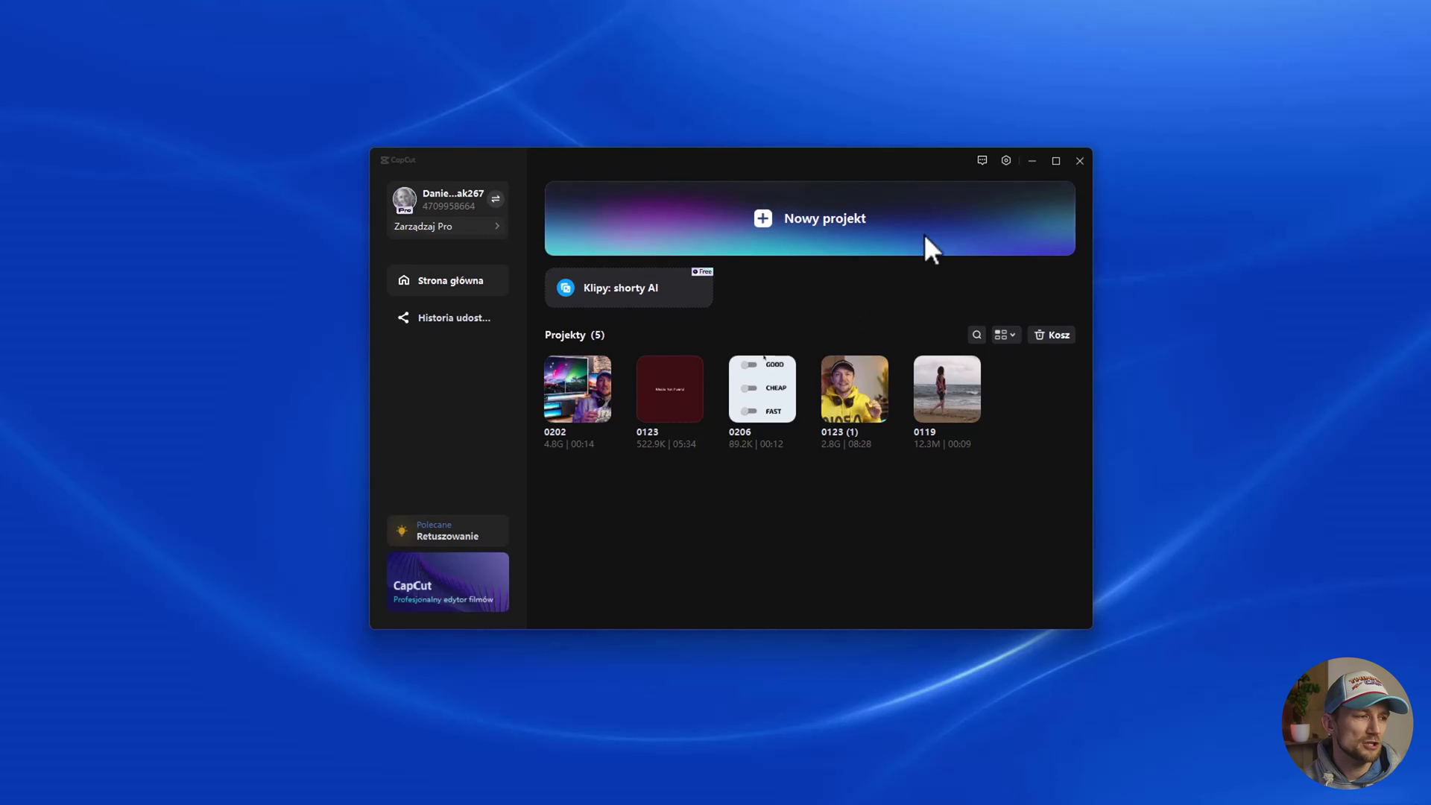
Step: Open the Klipy: shorty AI tool from the project home screen and dismiss its introduction
{"action": "left_click", "coordinate": [628, 283]}
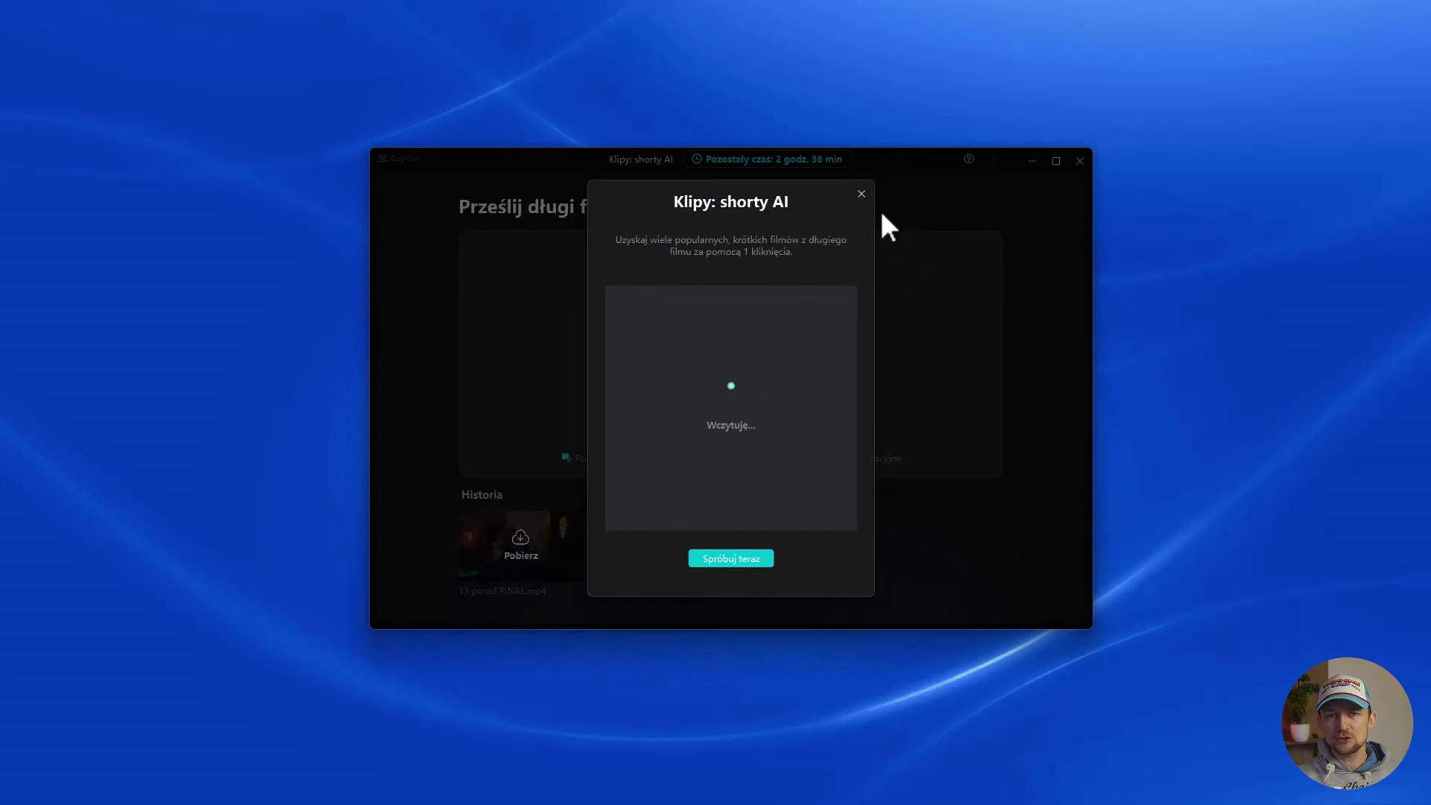
{"action": "left_click", "coordinate": [861, 194]}
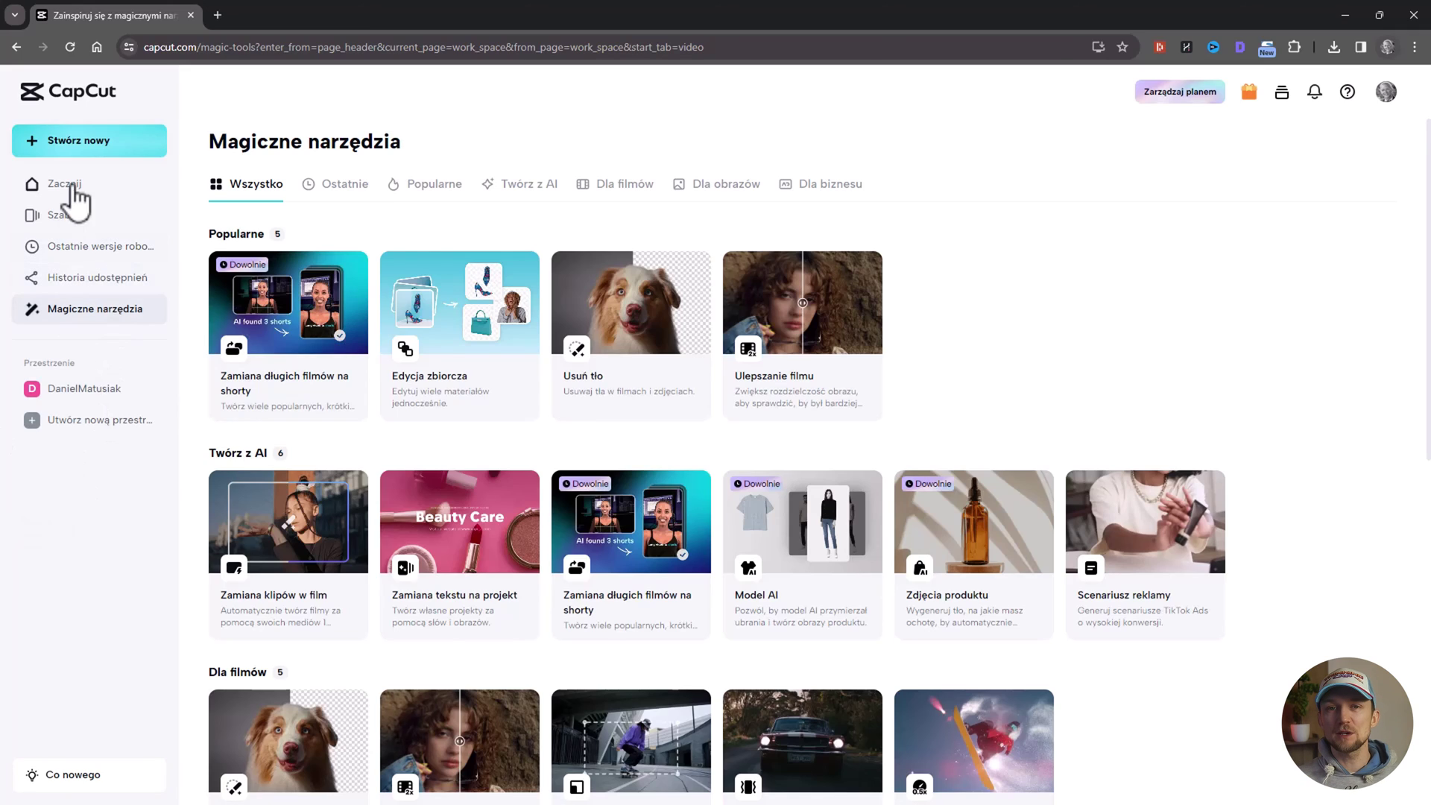
Step: In the CapCut web version, view the Zacznij page and examine the Magiczne narzędzia collection for AI, films, images and business
{"action": "left_click", "coordinate": [73, 189]}
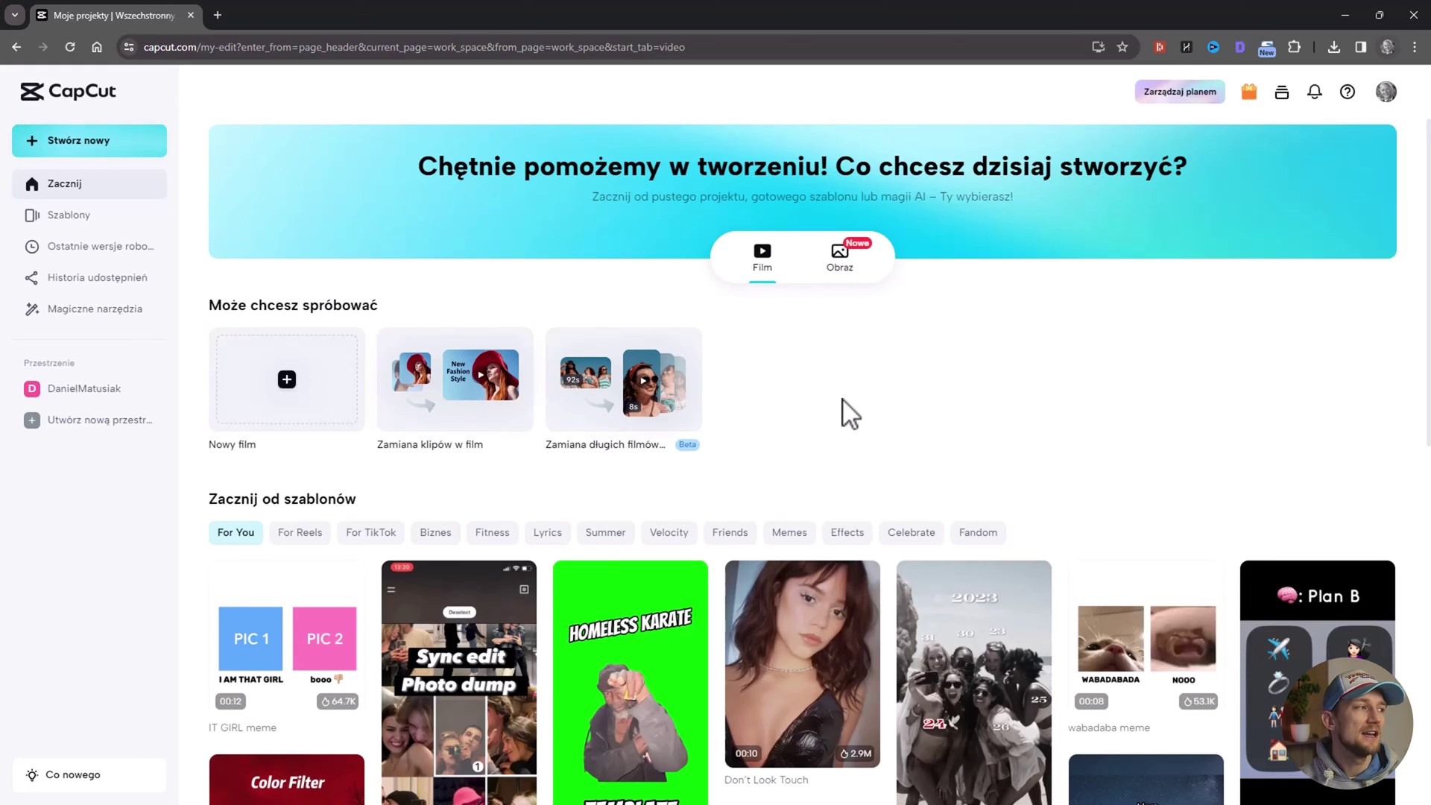
{"action": "left_click", "coordinate": [95, 309]}
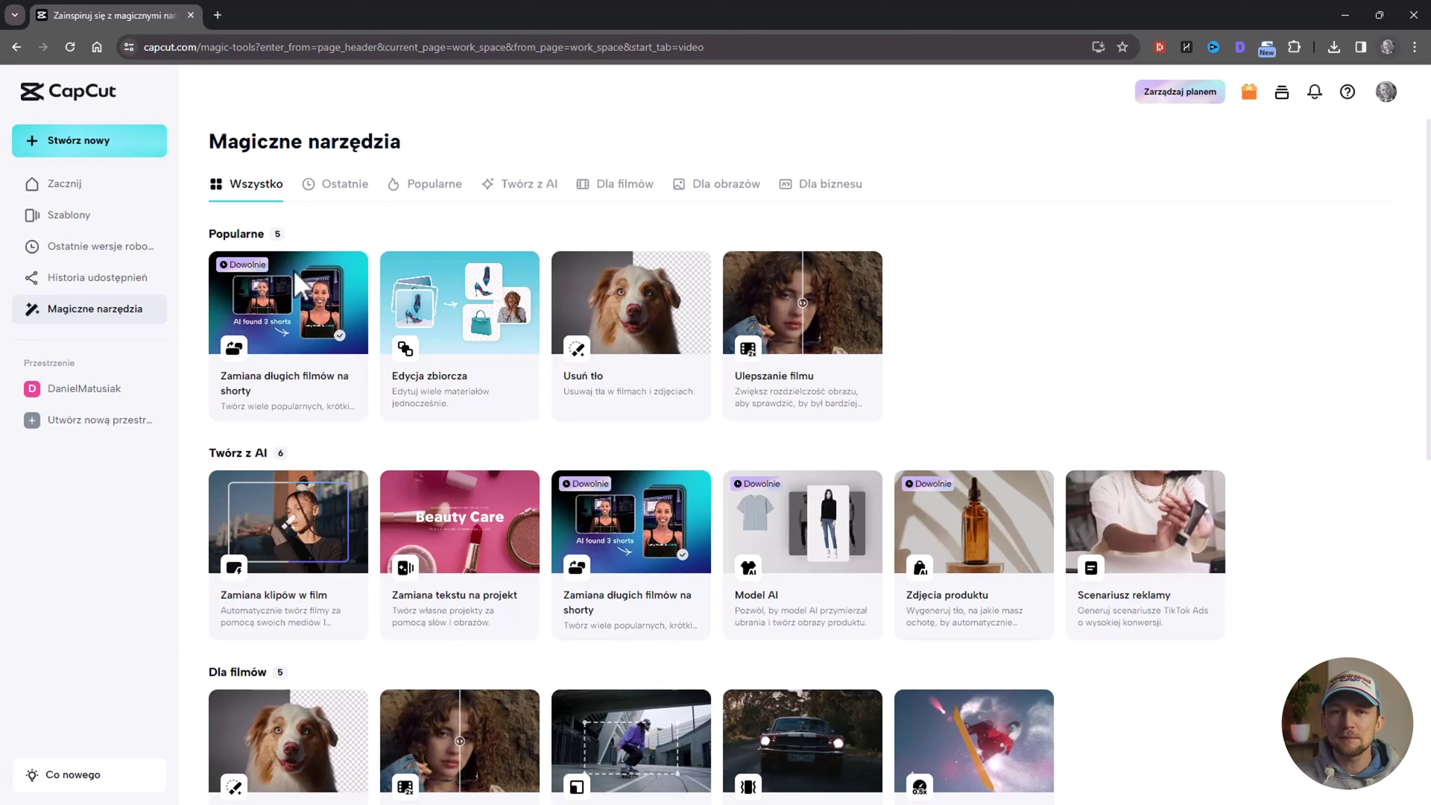
{"action": "scroll", "coordinate": [1043, 403], "scroll_direction": "down", "scroll_amount": 3}
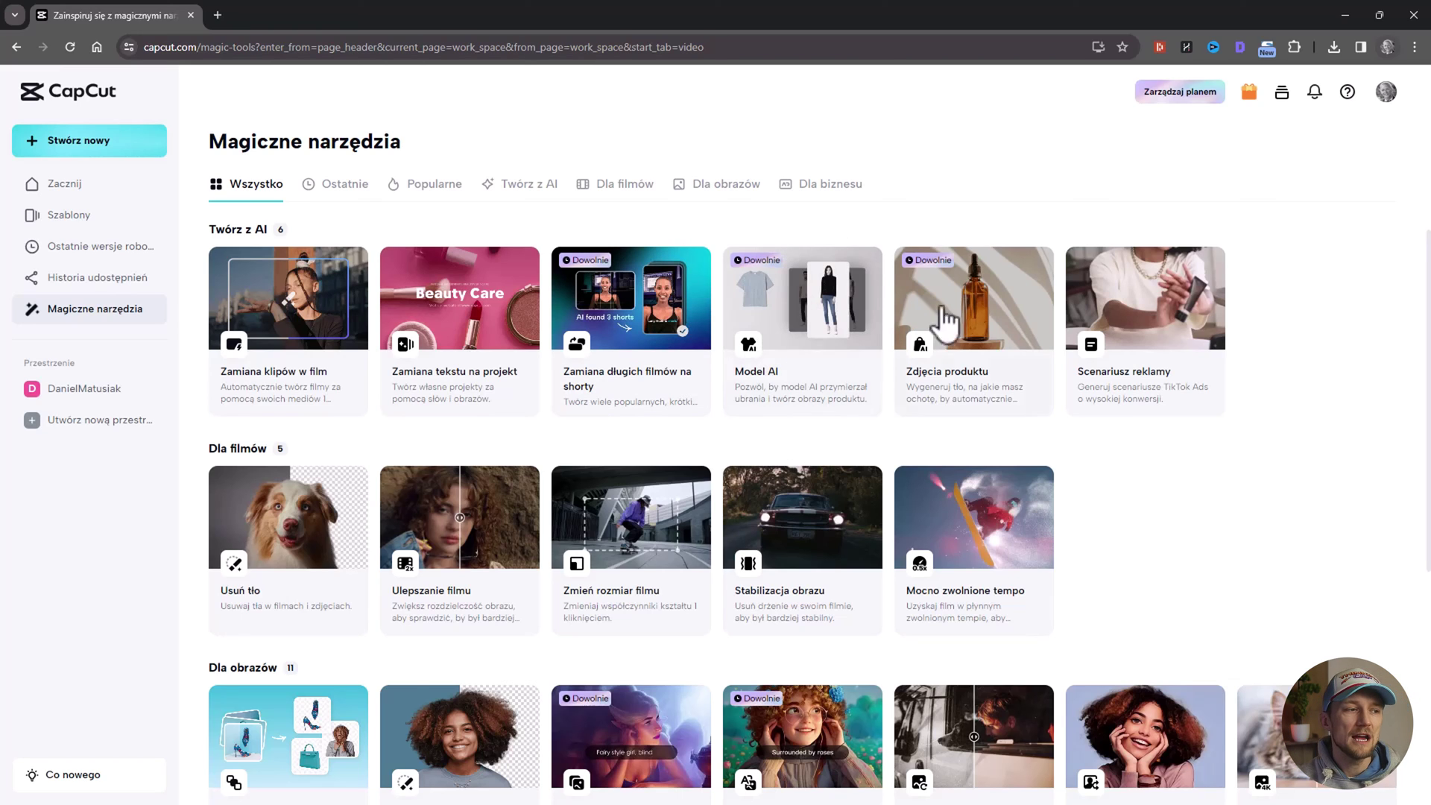
{"action": "scroll", "coordinate": [842, 327], "scroll_direction": "down", "scroll_amount": 6}
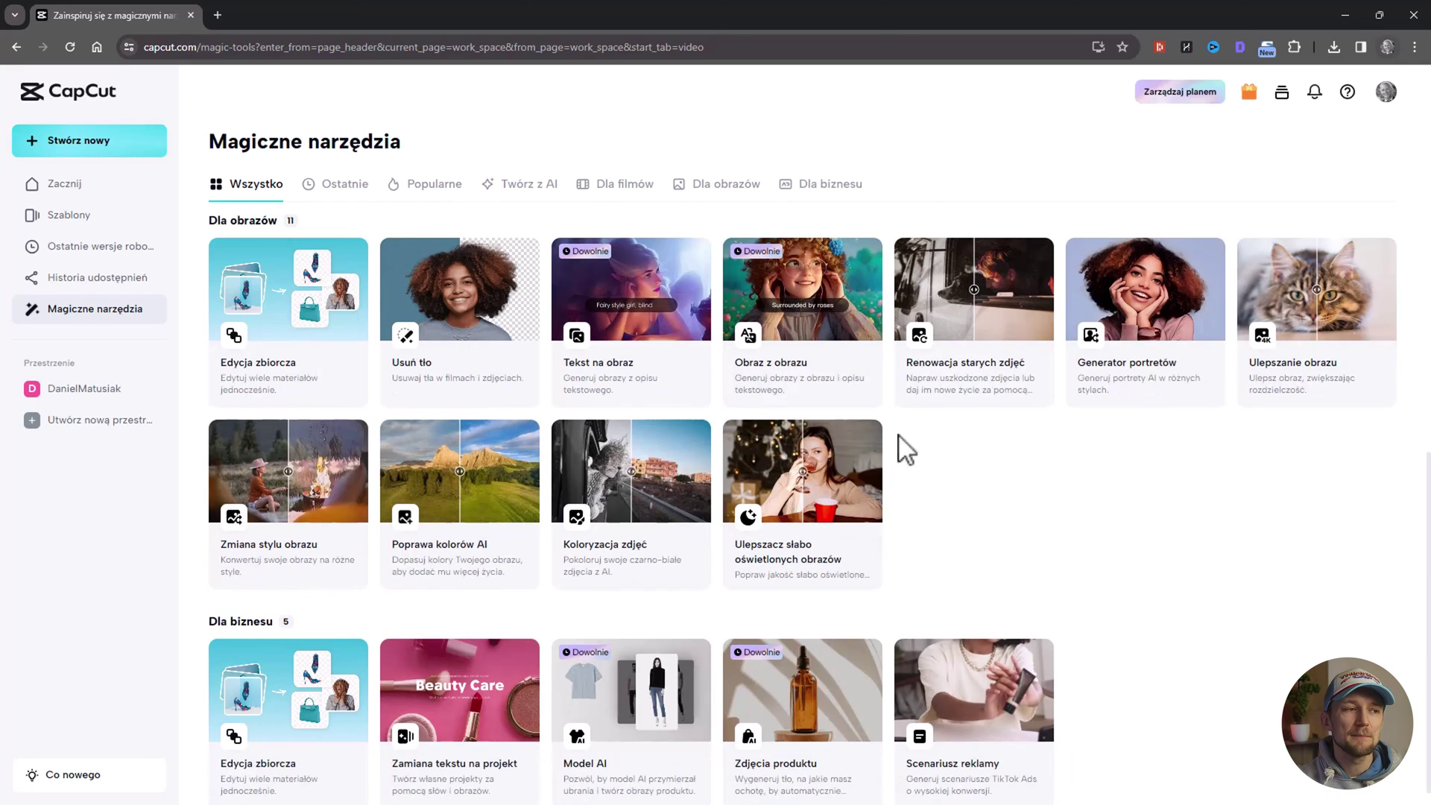